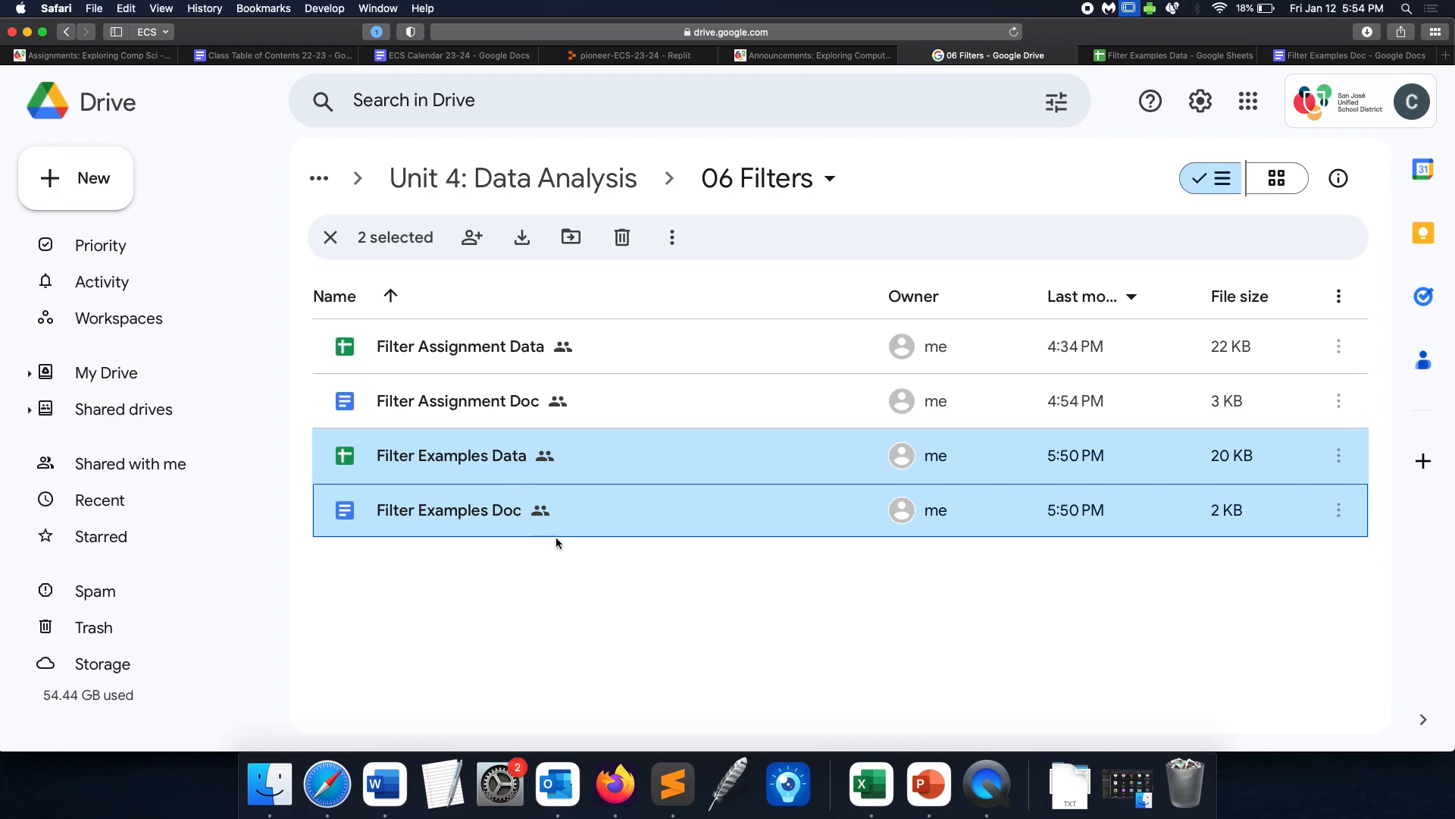
# Open the Filter Examples Doc and read through the questions for Tasks 1, 2 and 3.
pyautogui.click(1353, 55)
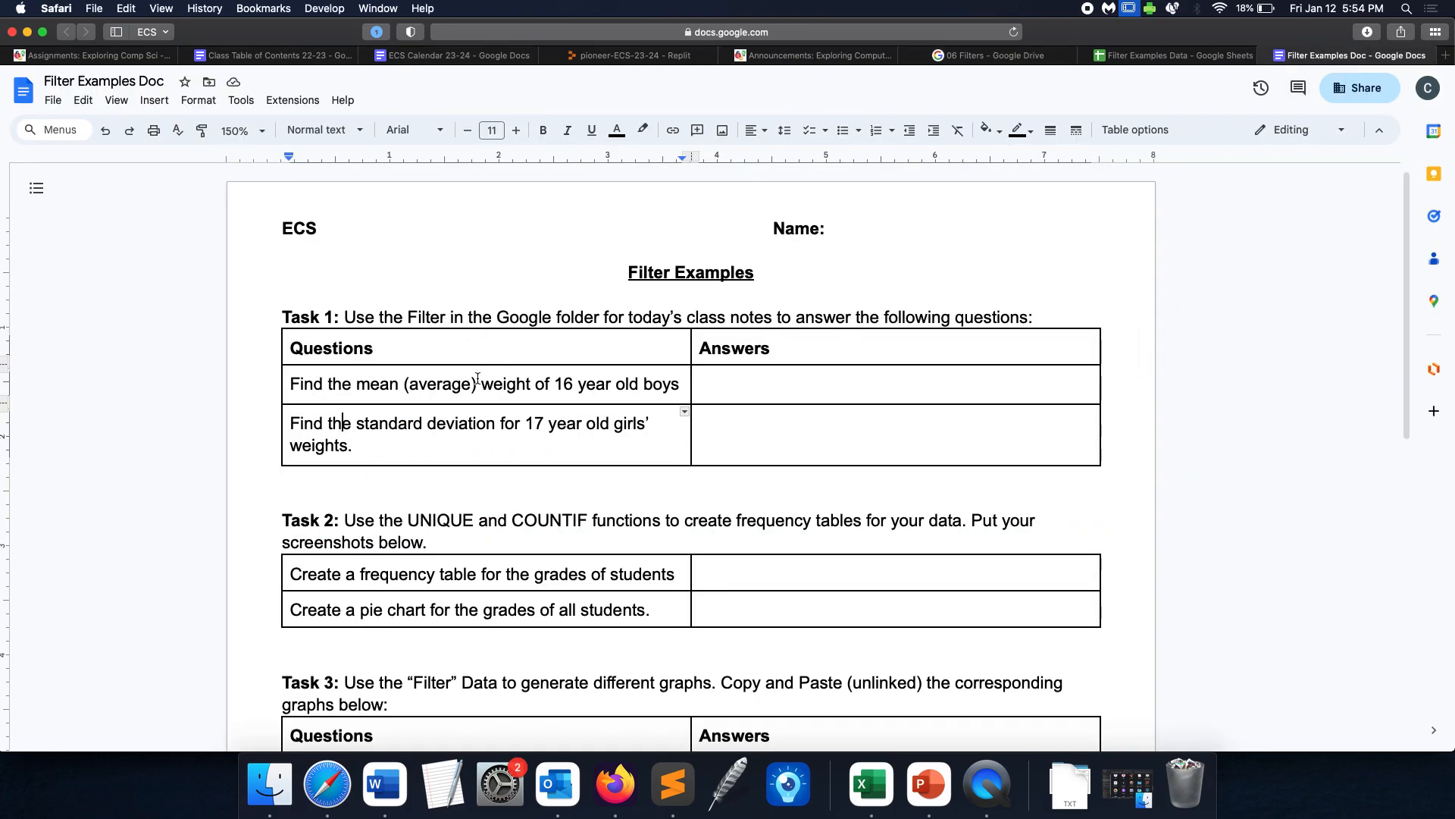
pyautogui.scroll(-1, 477, 381)
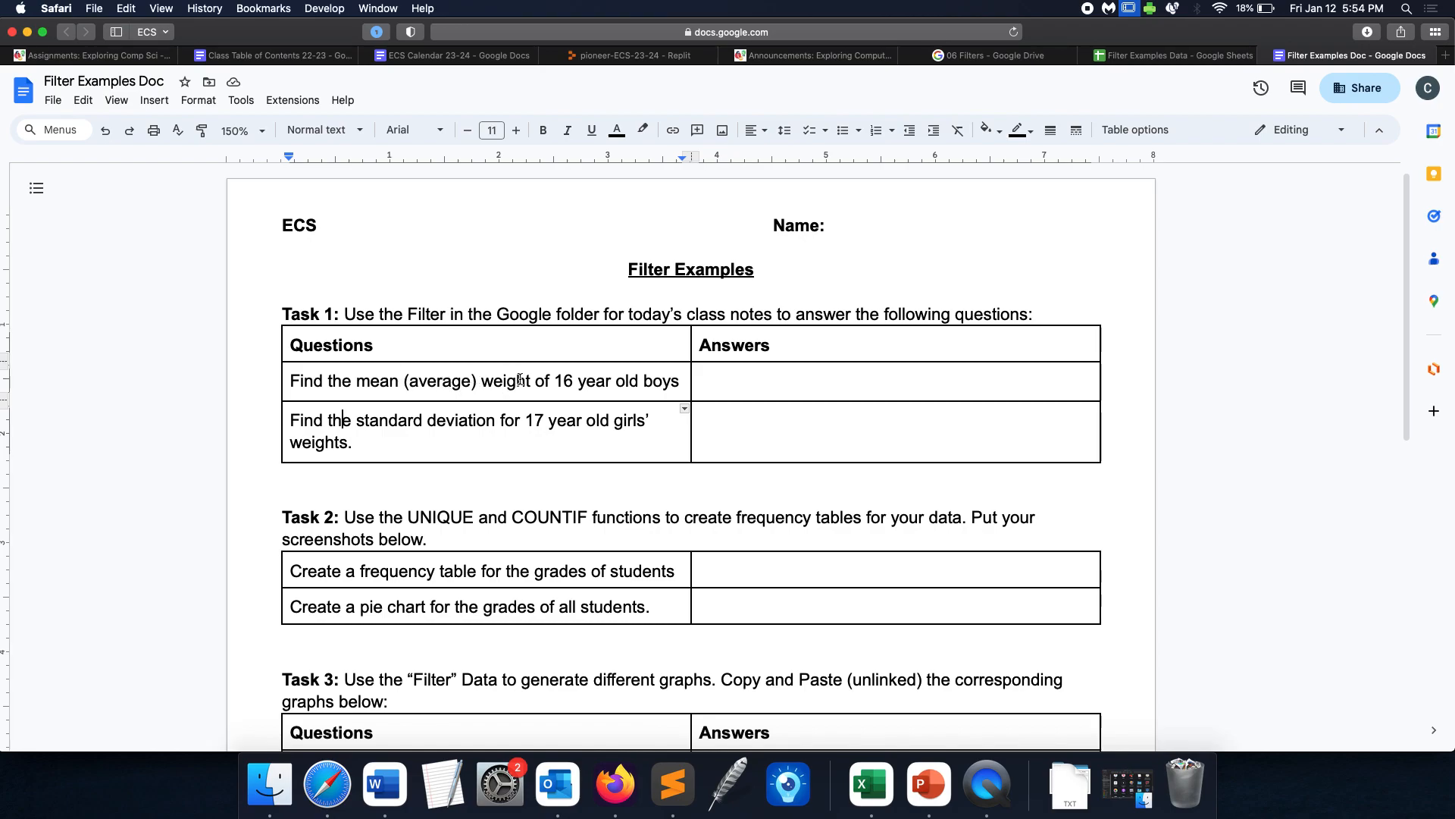
pyautogui.scroll(-2, 520, 379)
pyautogui.scroll(-5, 489, 578)
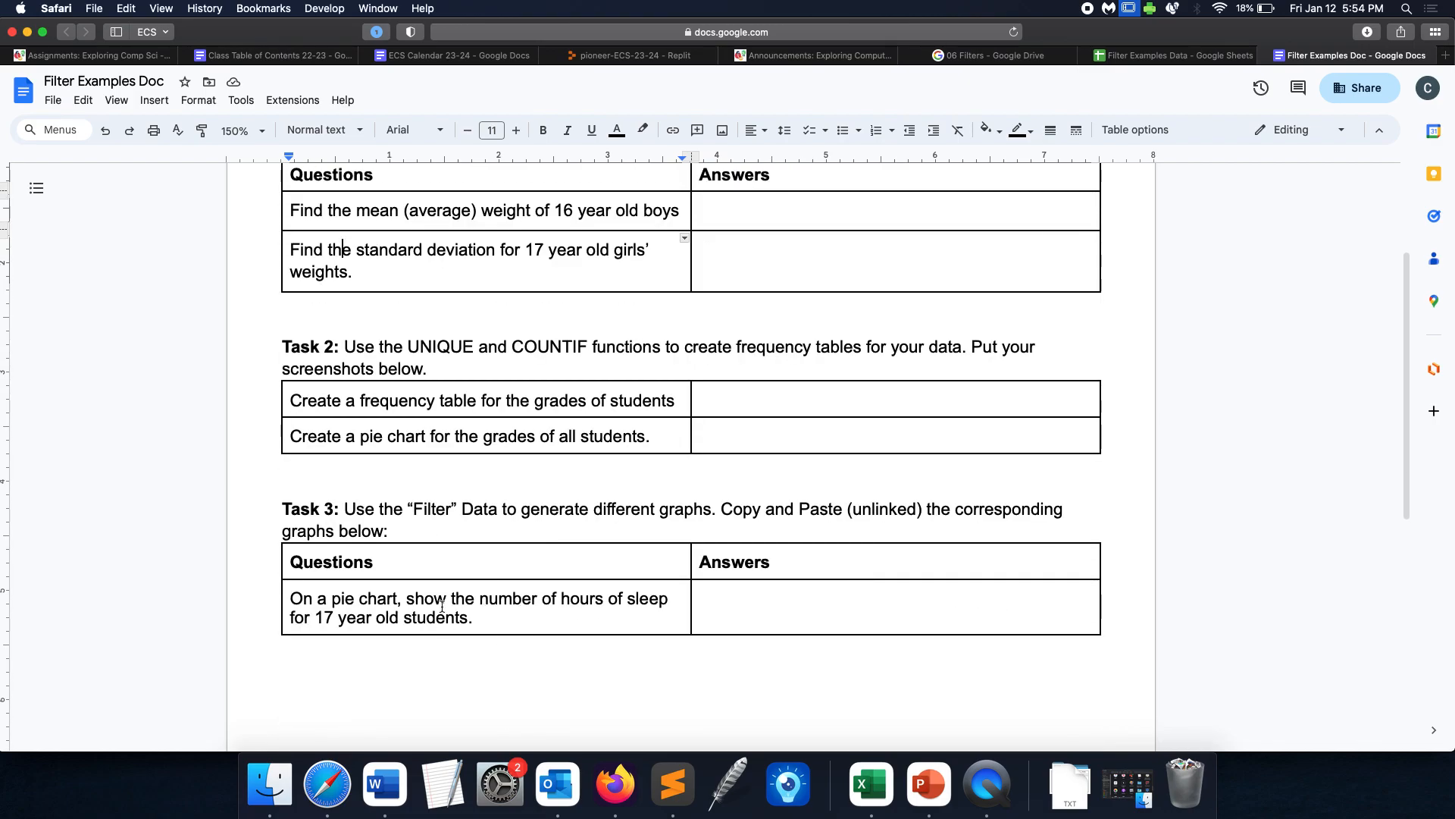
pyautogui.scroll(8, 598, 595)
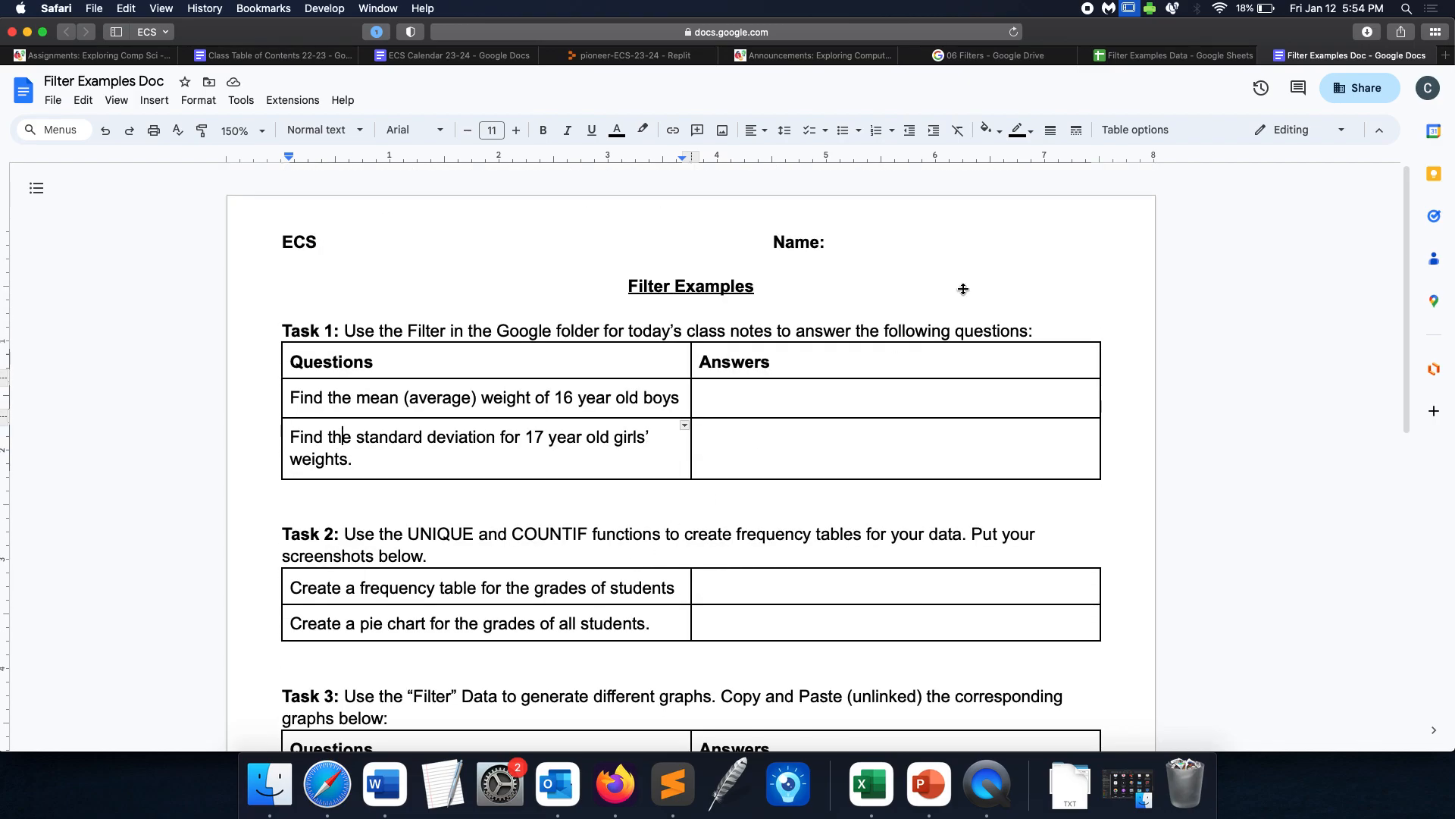
# Switch to the Filter Examples Data spreadsheet and examine the individual records in rows 2 to 4.
pyautogui.click(1162, 56)
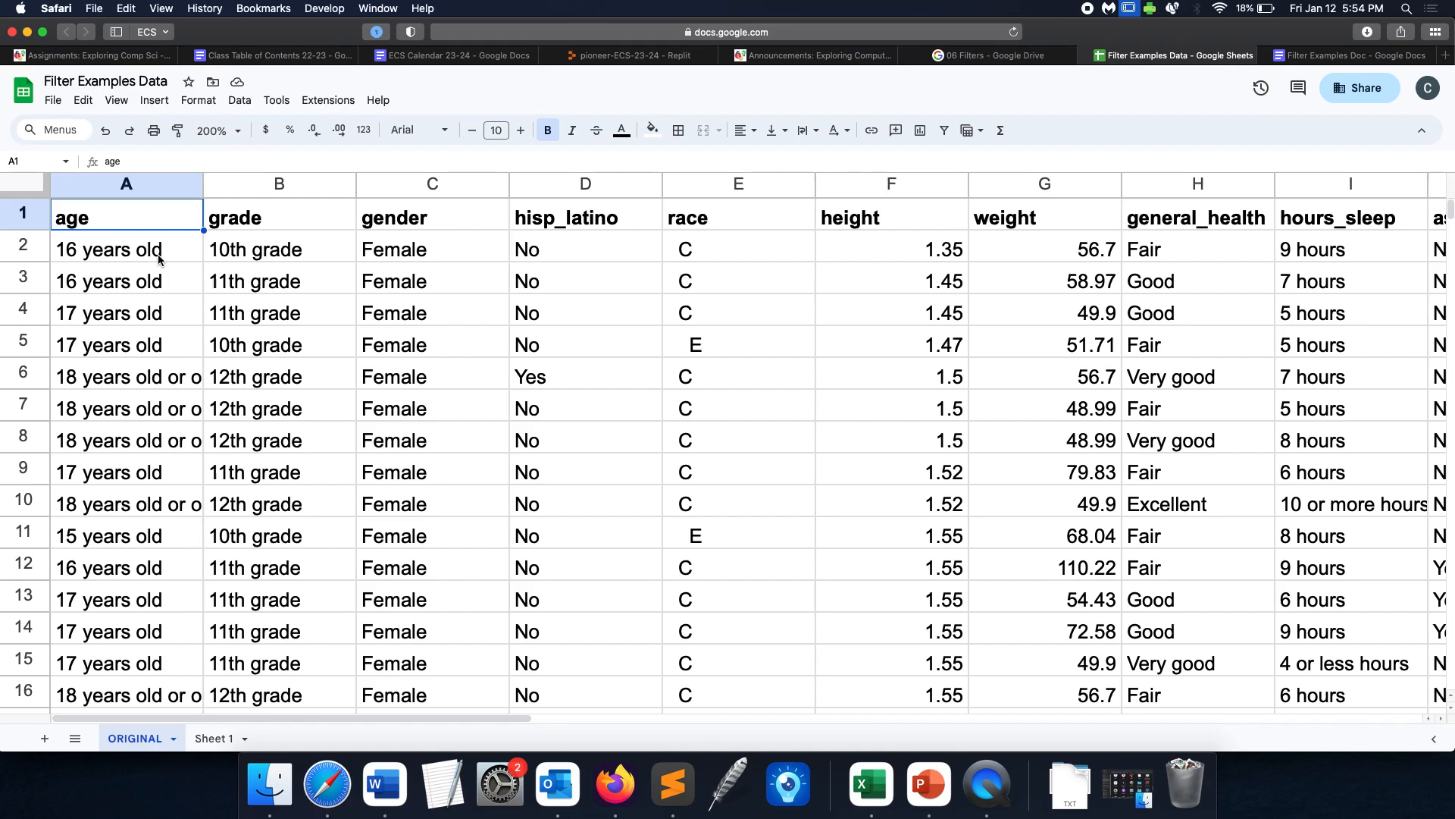
pyautogui.click(24, 245)
pyautogui.click(25, 280)
pyautogui.click(24, 310)
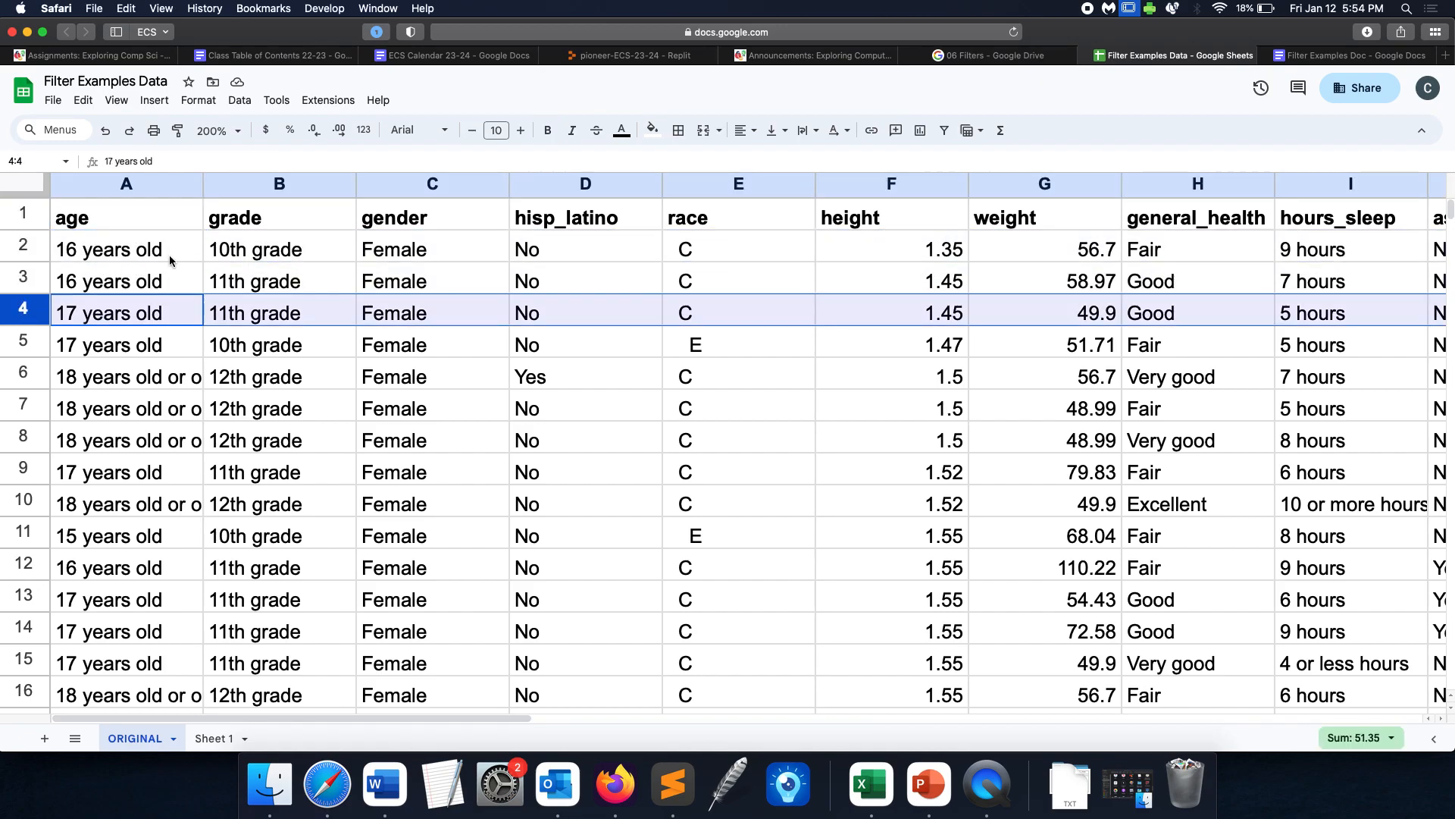
pyautogui.click(170, 255)
# Go through the column headers in row 1 from age to hours_sleep, one after another.
pyautogui.click(106, 212)
pyautogui.click(276, 221)
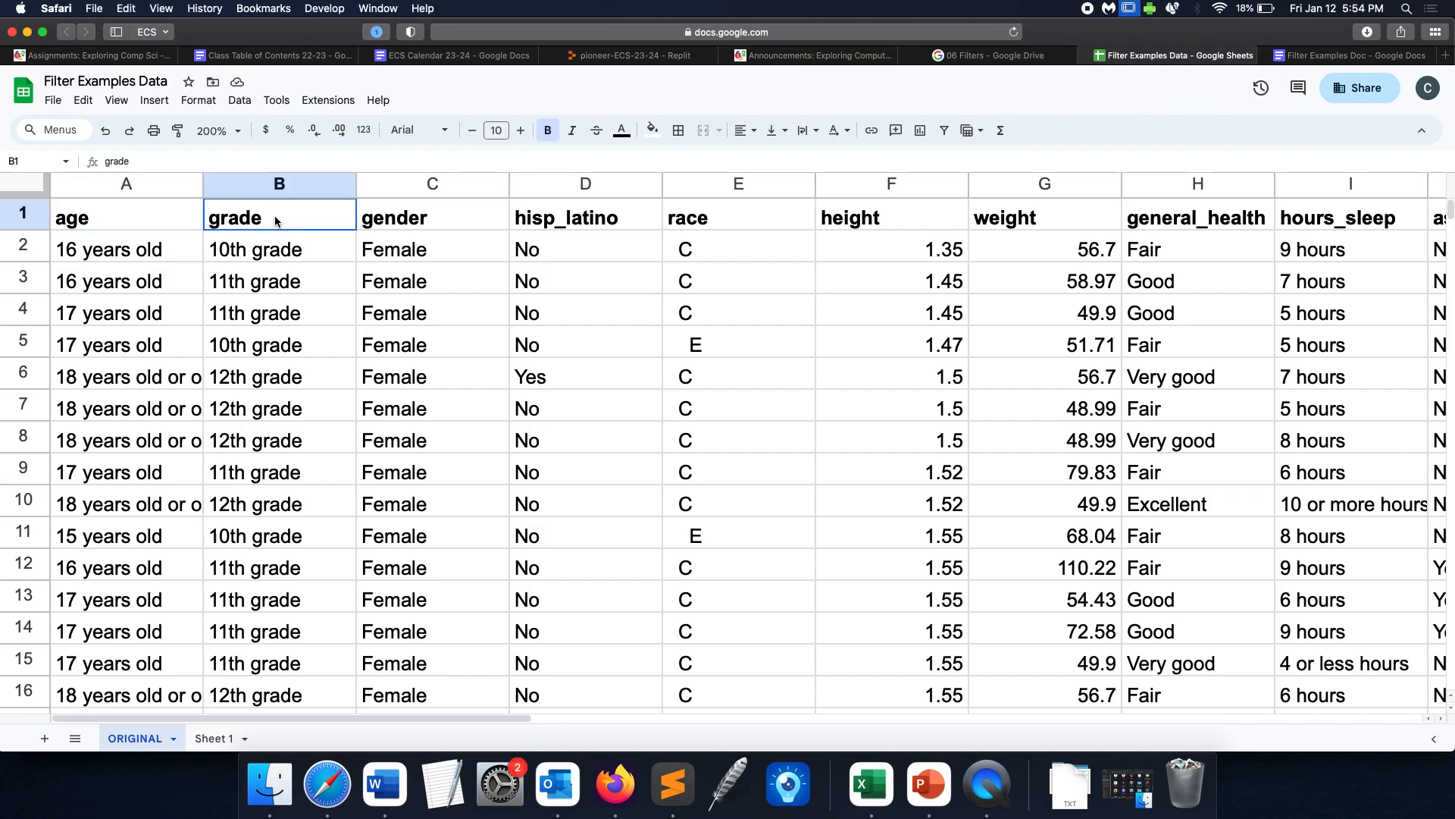
pyautogui.click(389, 211)
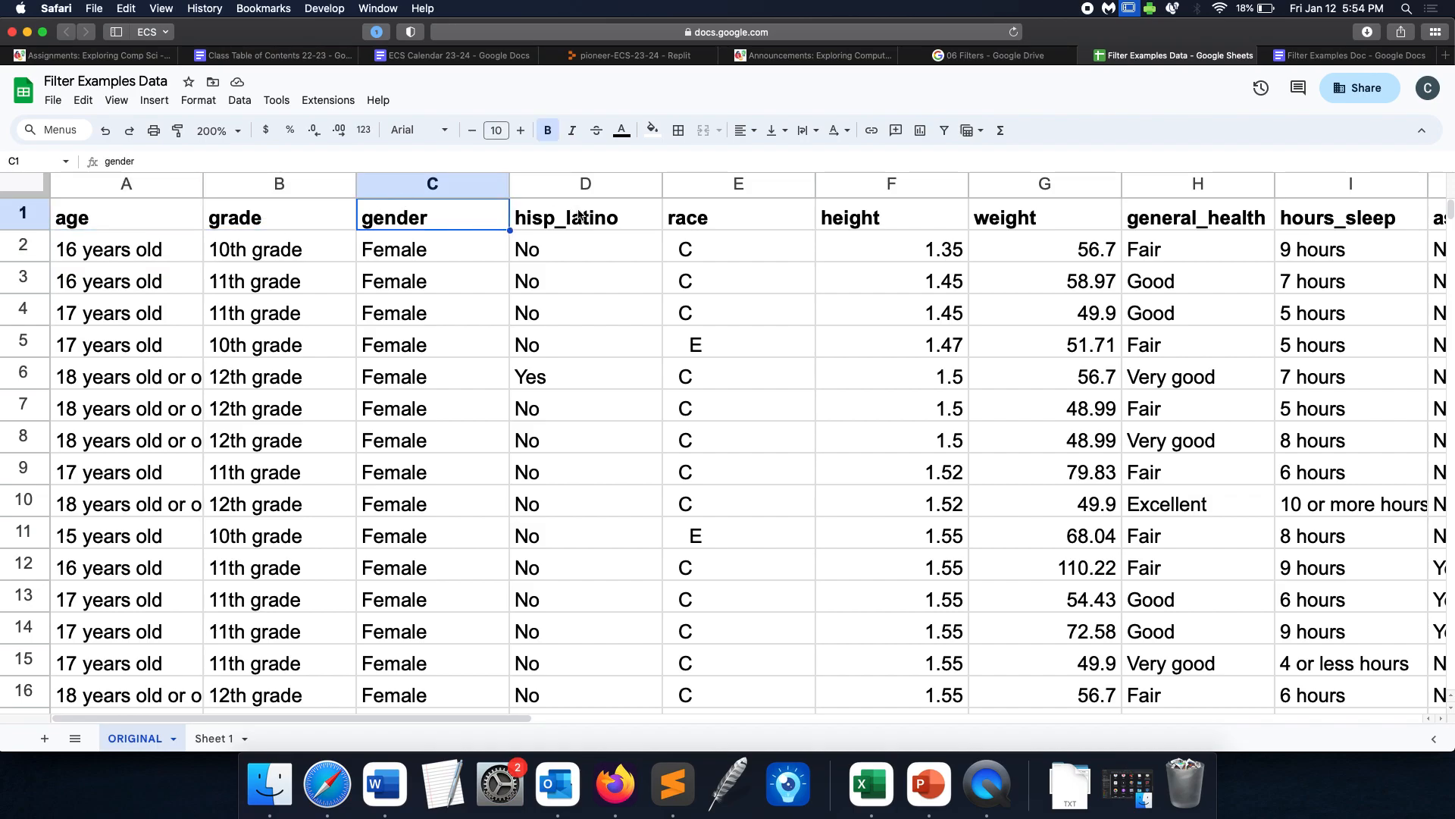
pyautogui.click(625, 218)
pyautogui.click(725, 216)
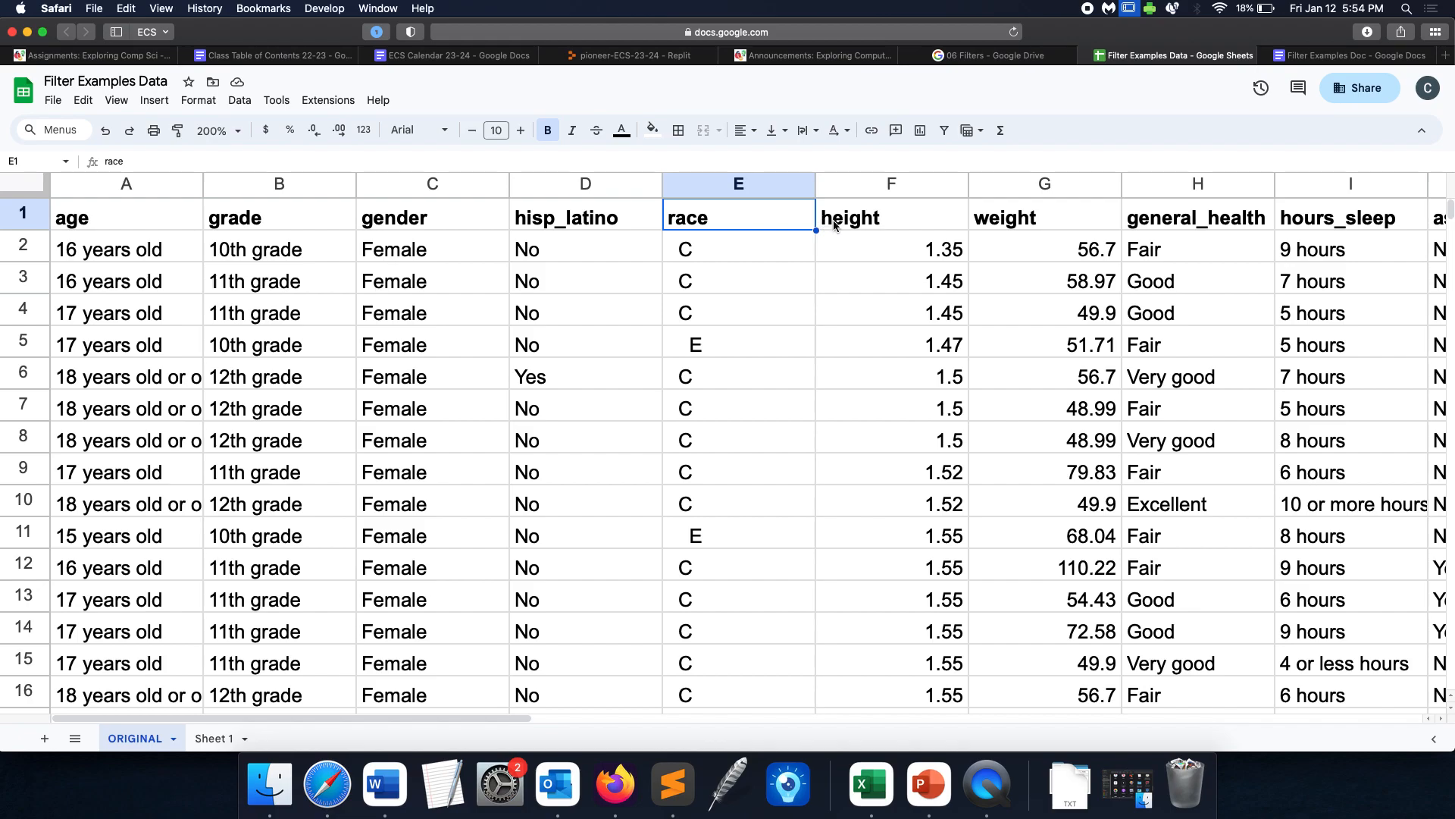
pyautogui.click(849, 223)
pyautogui.click(1029, 221)
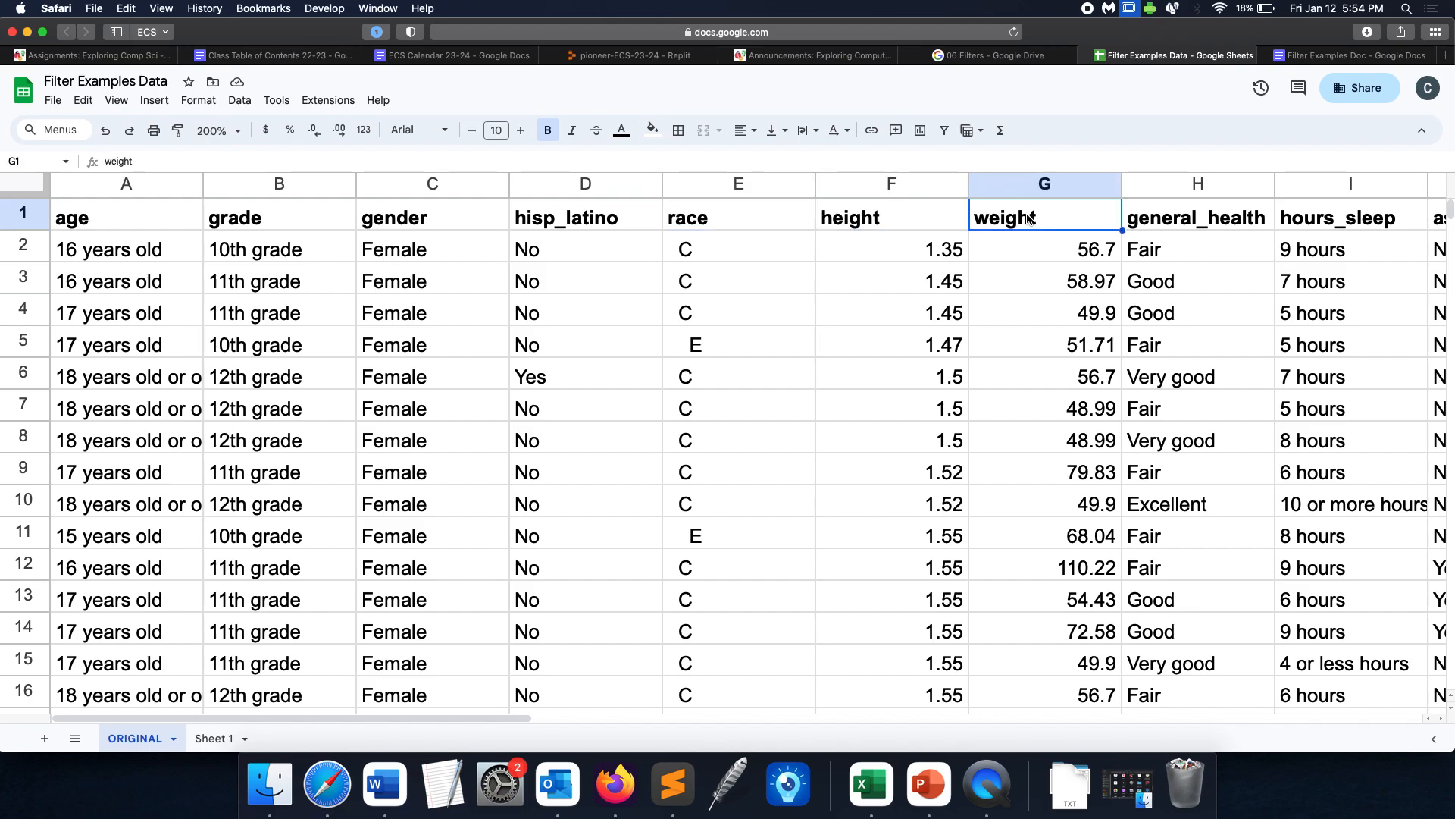
pyautogui.click(912, 223)
pyautogui.click(1036, 227)
pyautogui.click(1187, 221)
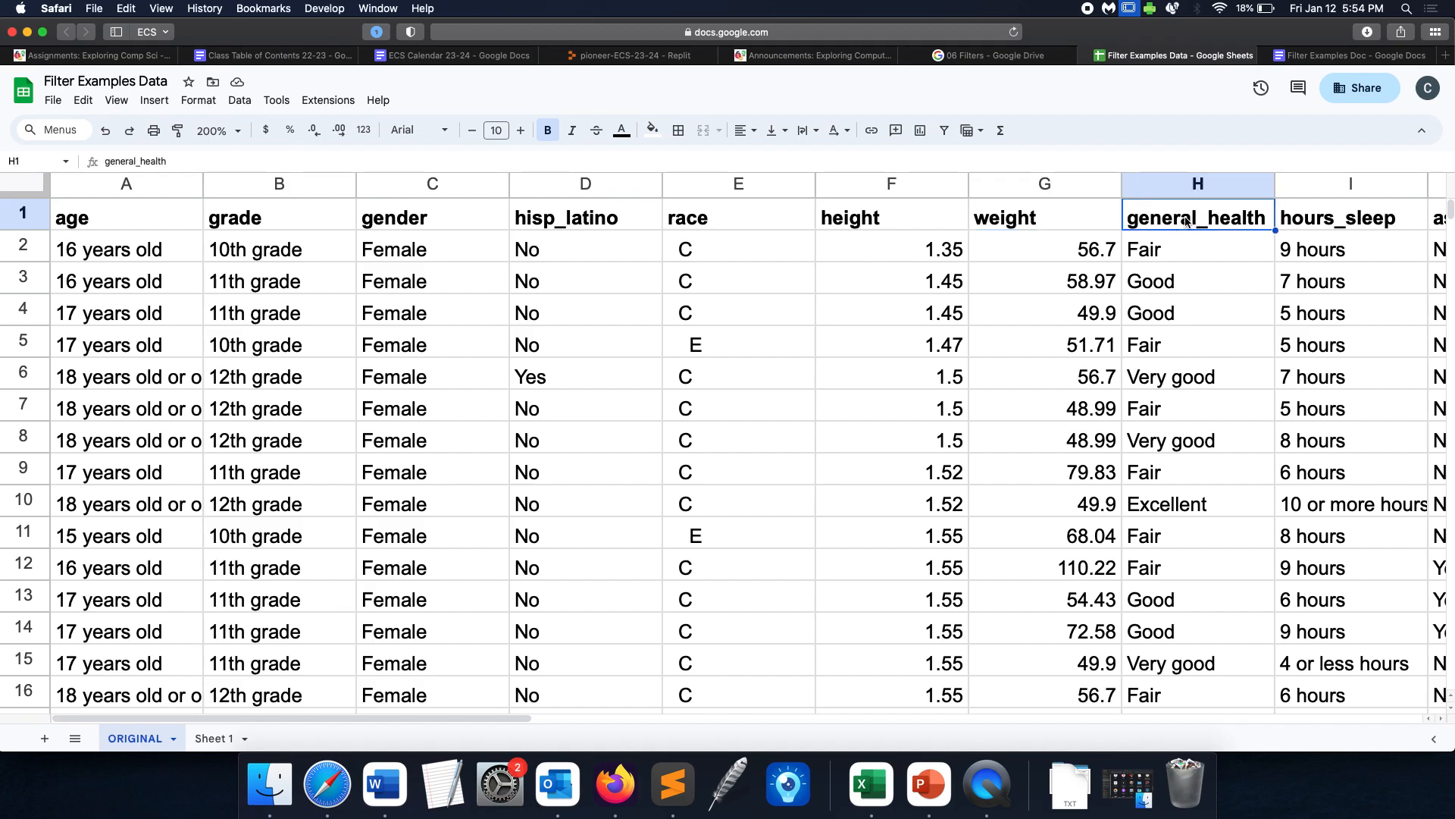
pyautogui.press('Right')
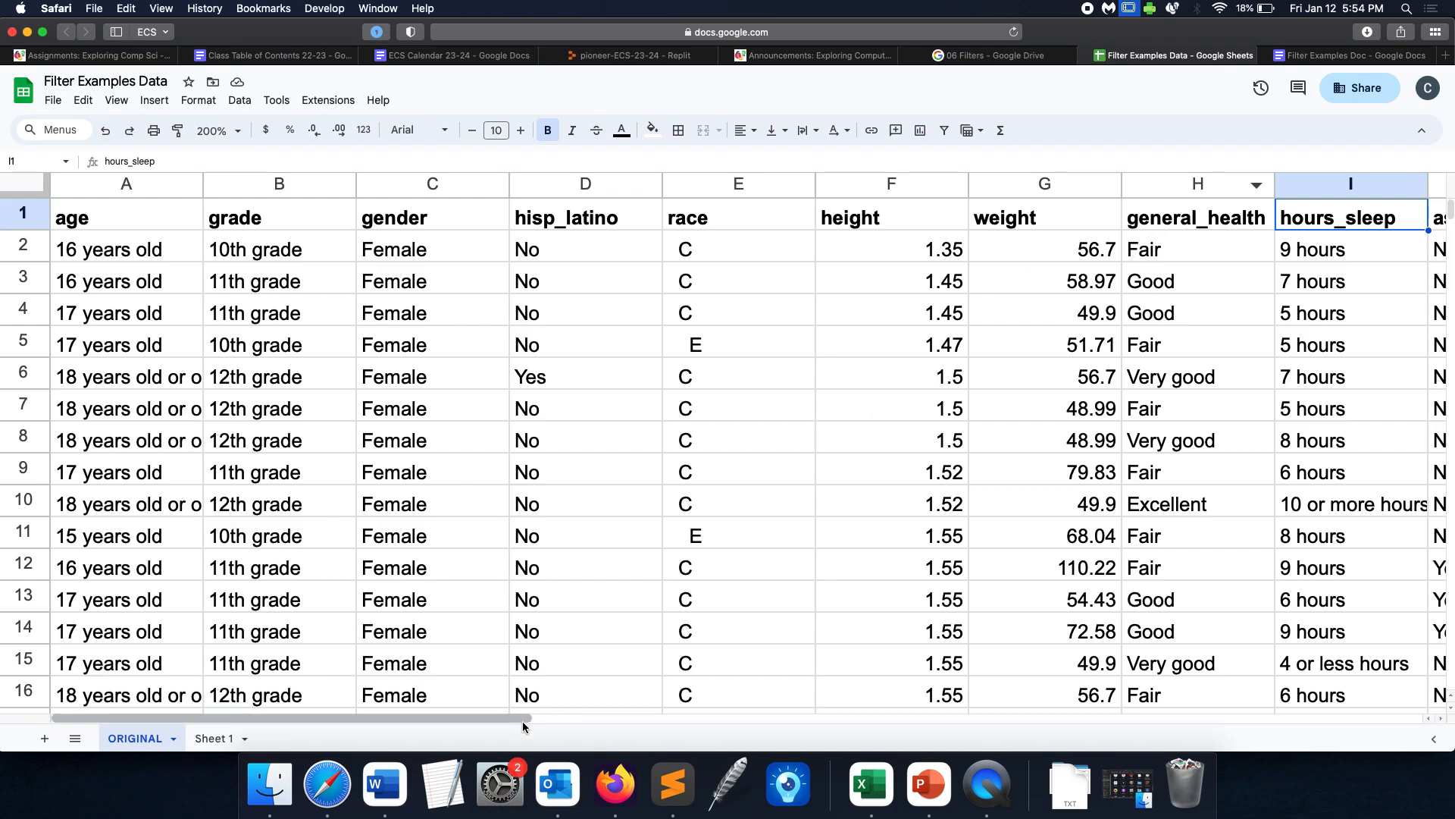
# Review the remaining column headers from asthma to sunscreen and return to the first columns.
pyautogui.moveTo(542, 718); pyautogui.dragTo(789, 713)
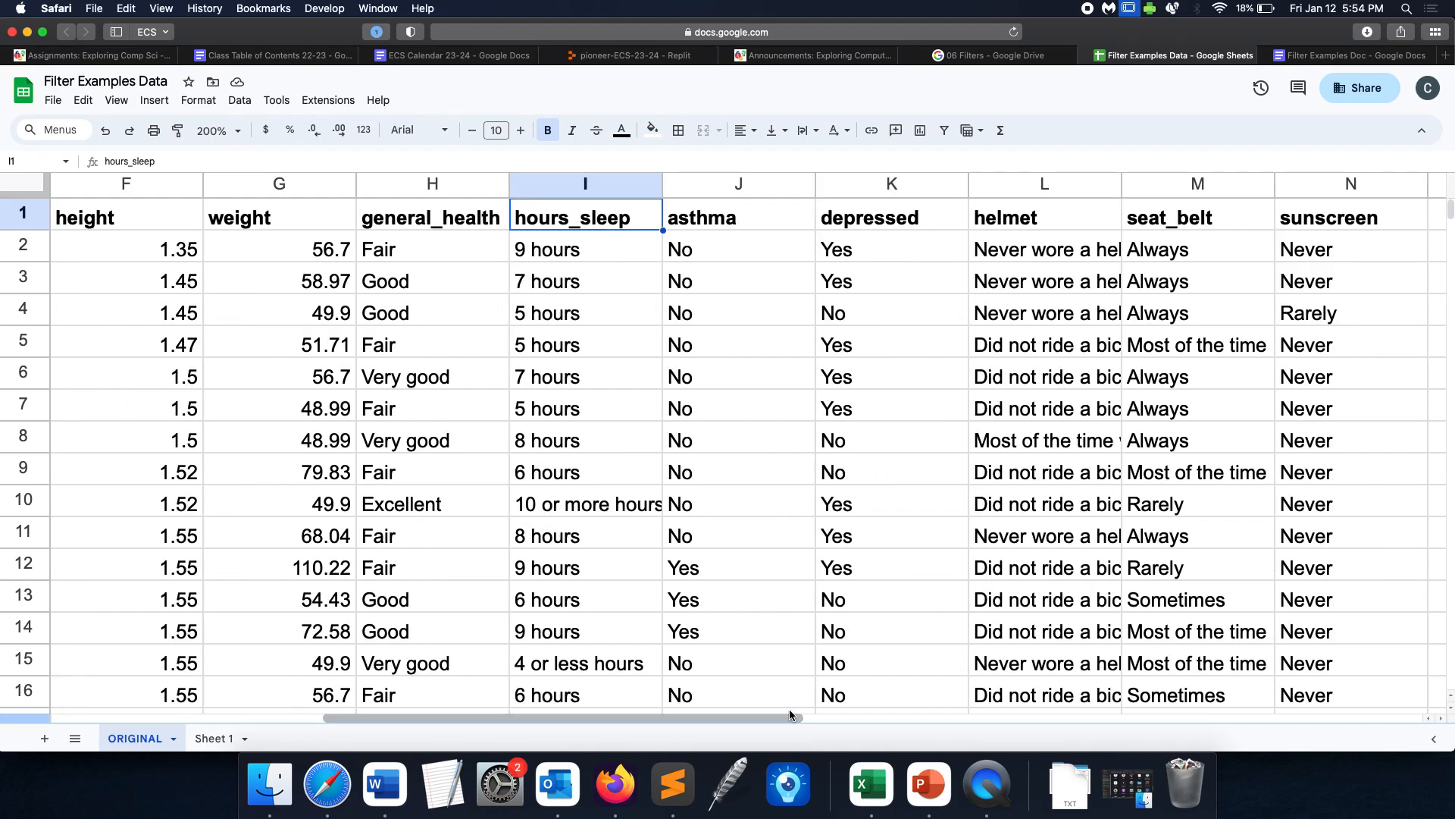
pyautogui.click(773, 222)
pyautogui.click(881, 225)
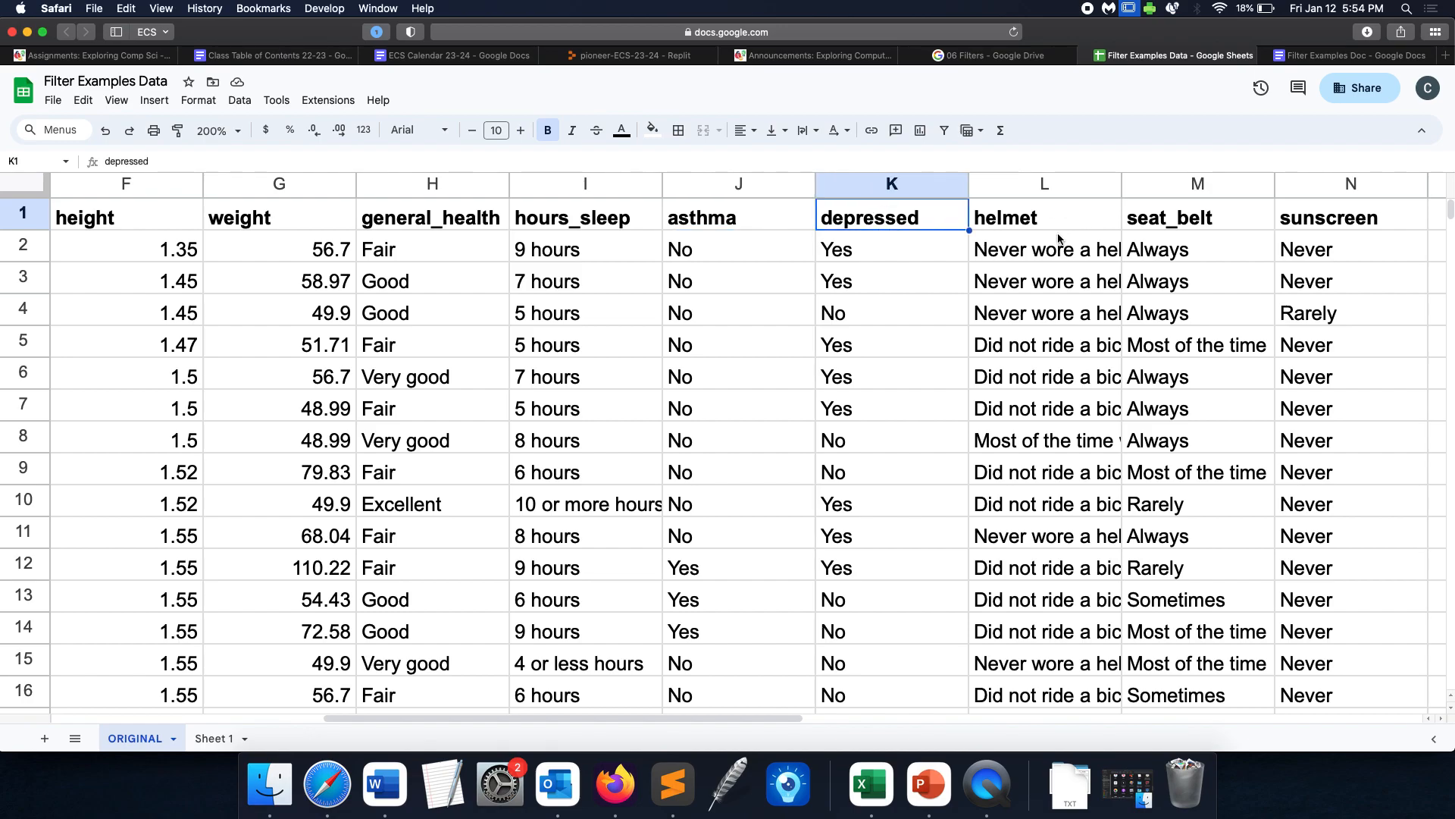
pyautogui.click(1035, 220)
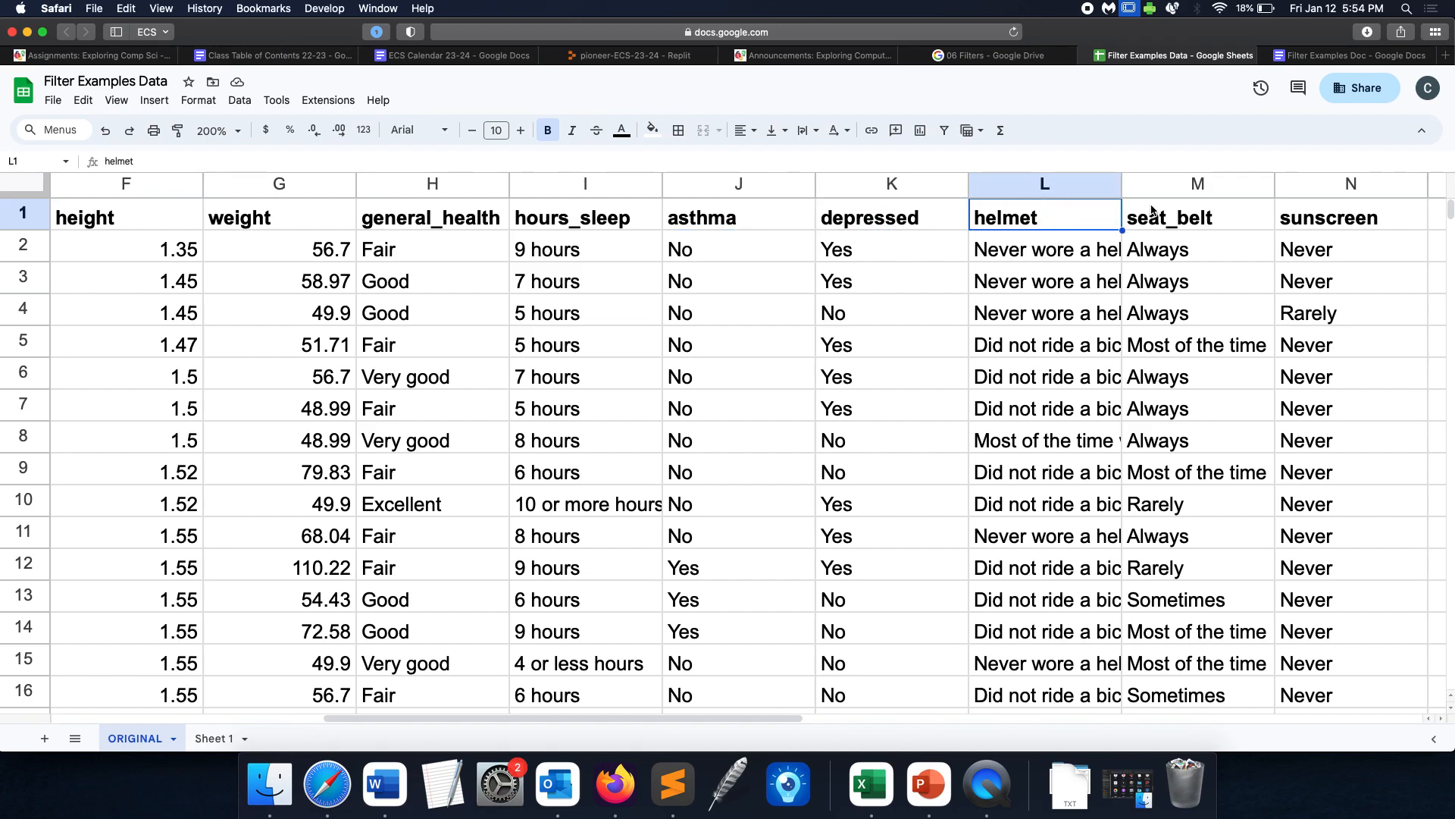
pyautogui.click(1192, 220)
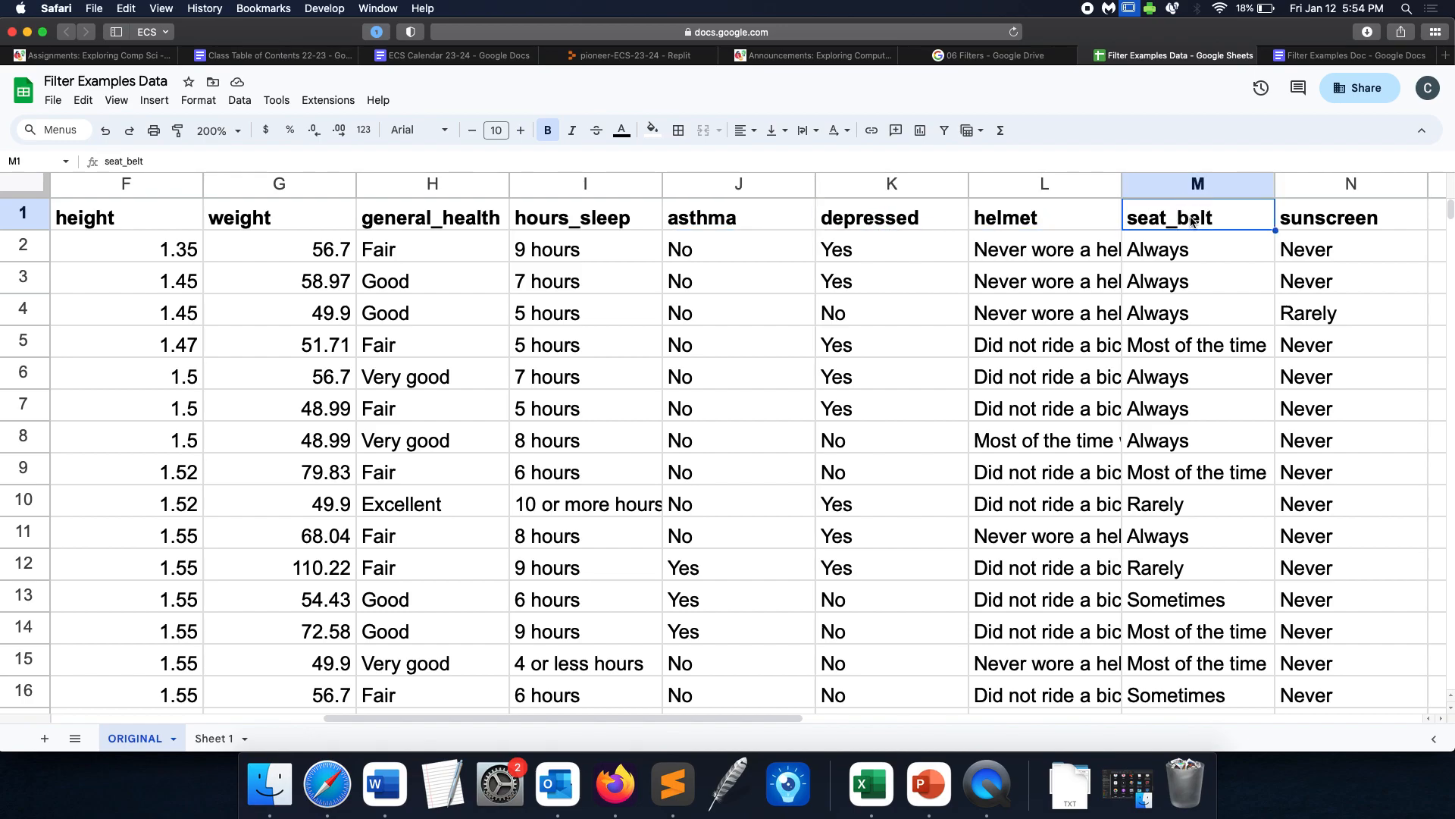
pyautogui.click(1376, 220)
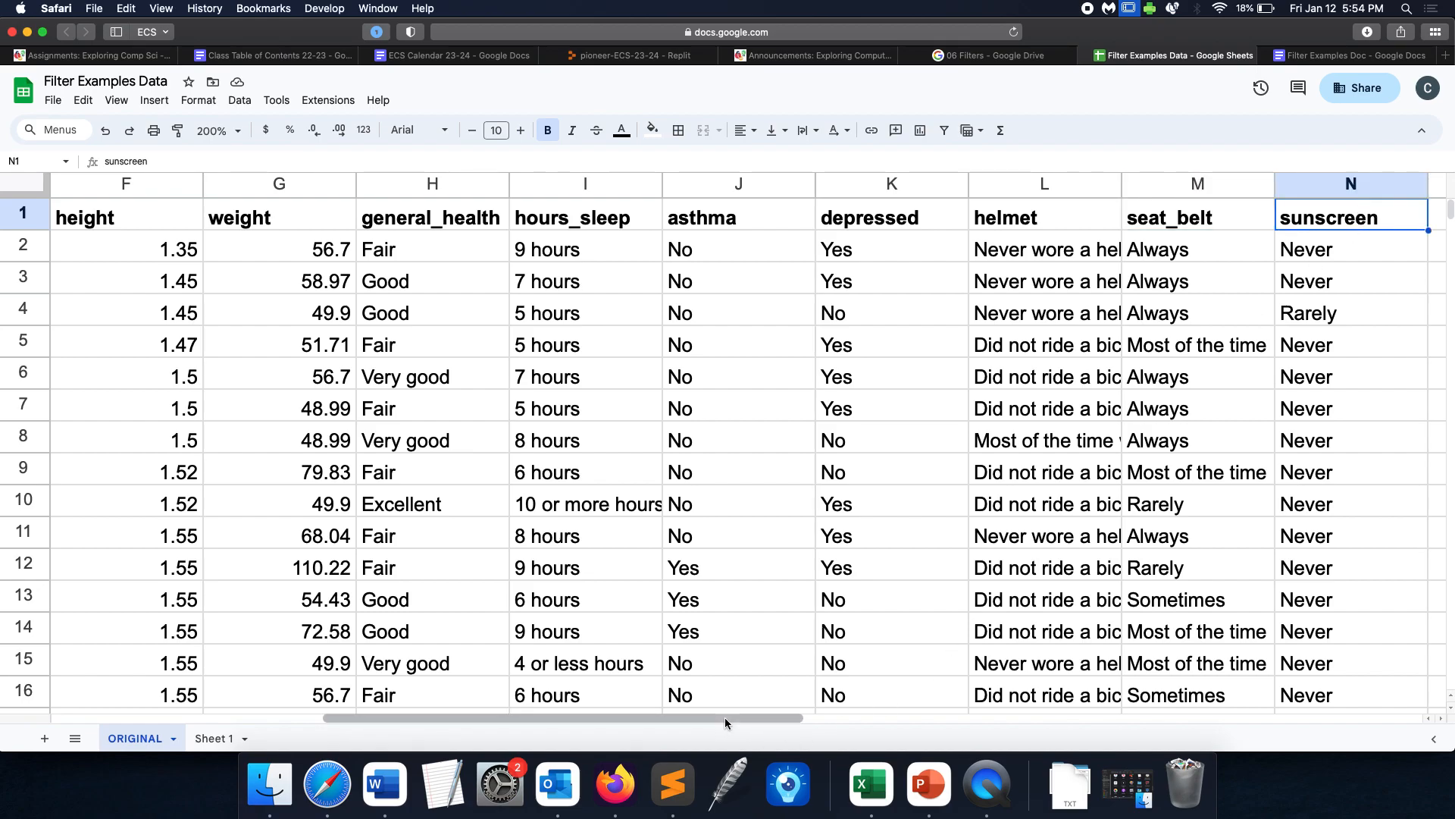
pyautogui.moveTo(724, 717); pyautogui.dragTo(296, 717)
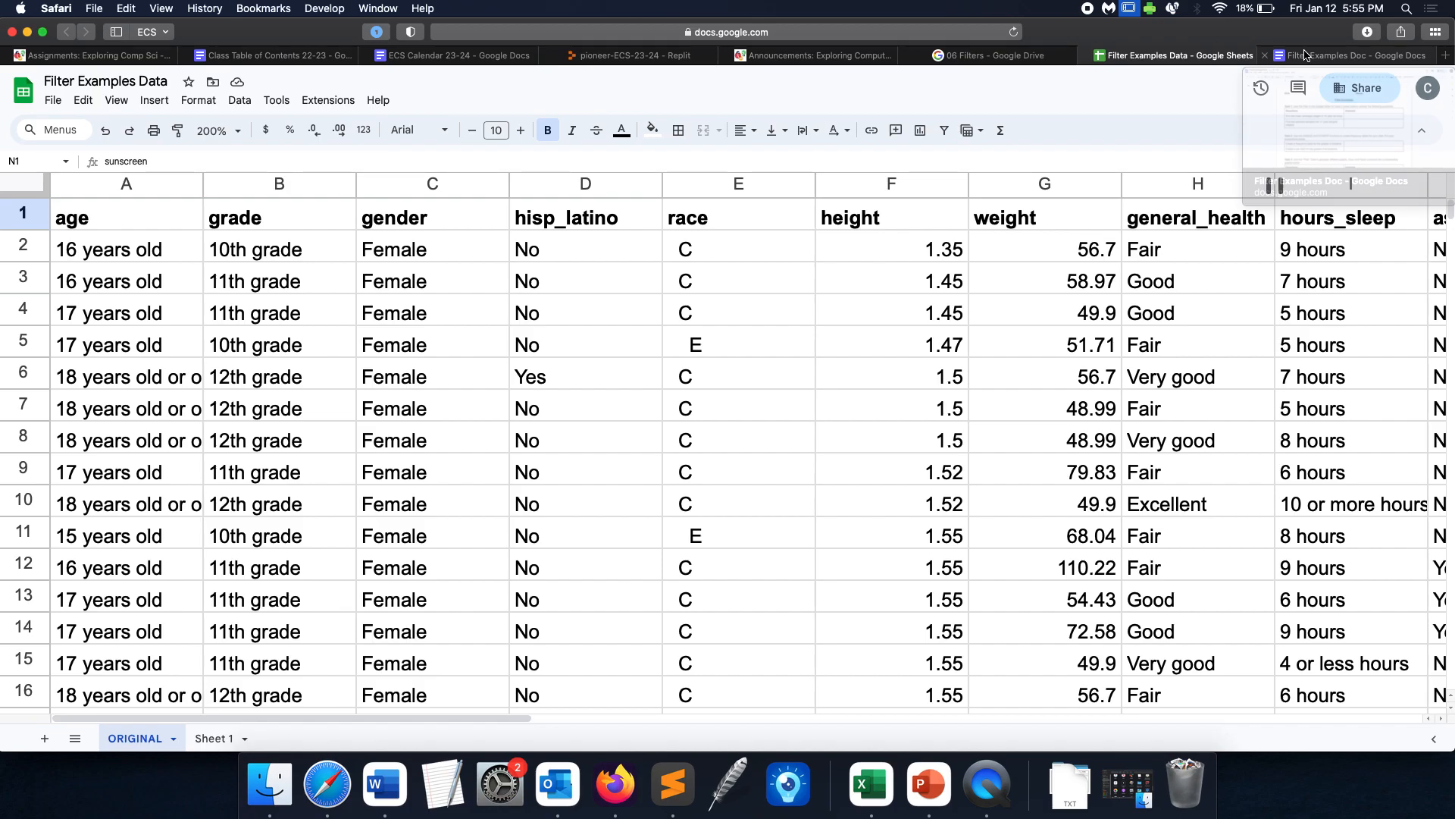
# Examine the Task 1 question about the mean weight of 16 year old boys in the Filter Examples Doc.
pyautogui.click(1306, 55)
pyautogui.moveTo(1156, 64)
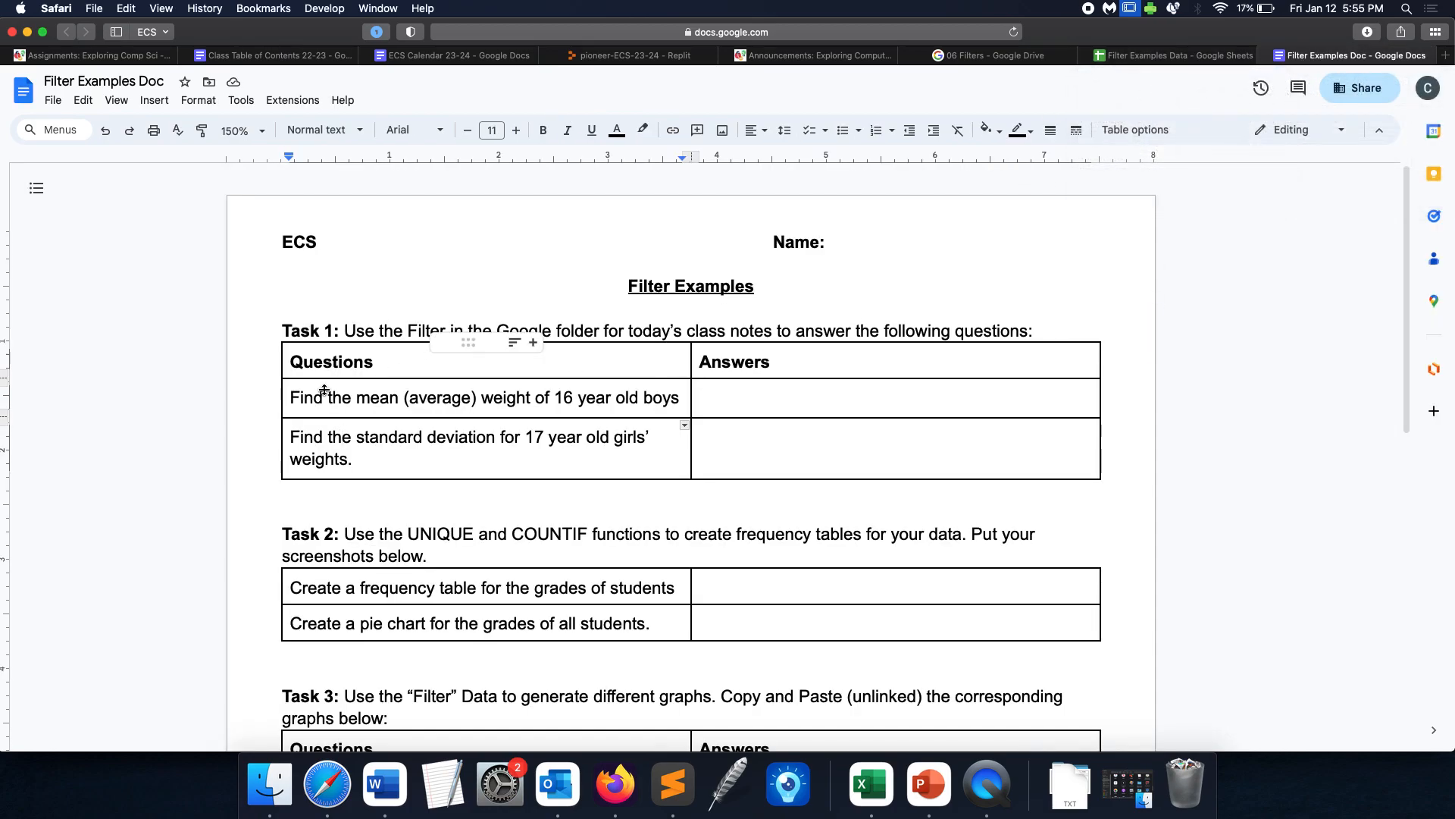
pyautogui.moveTo(291, 399); pyautogui.dragTo(683, 391)
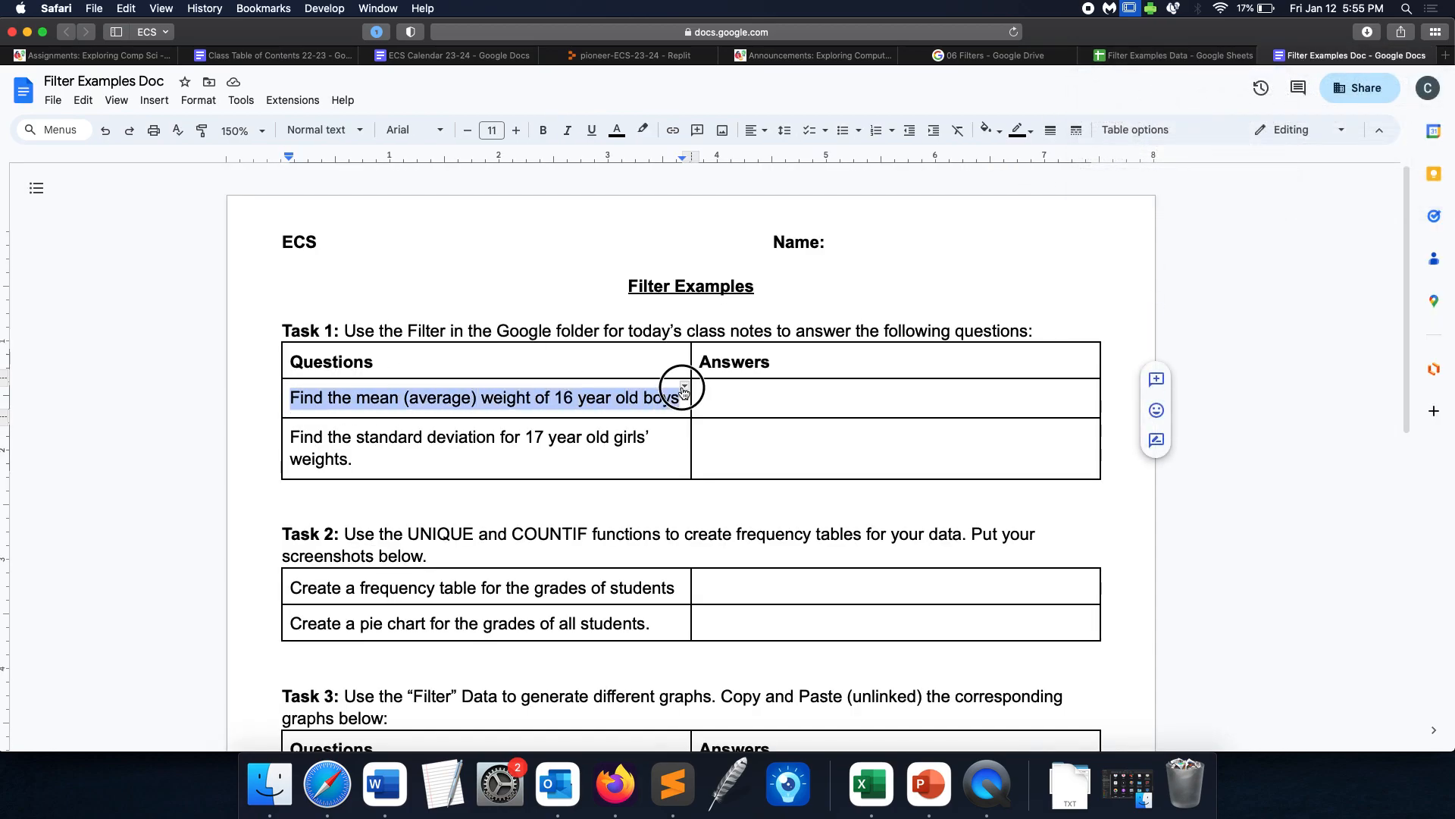
pyautogui.click(721, 407)
pyautogui.click(1176, 58)
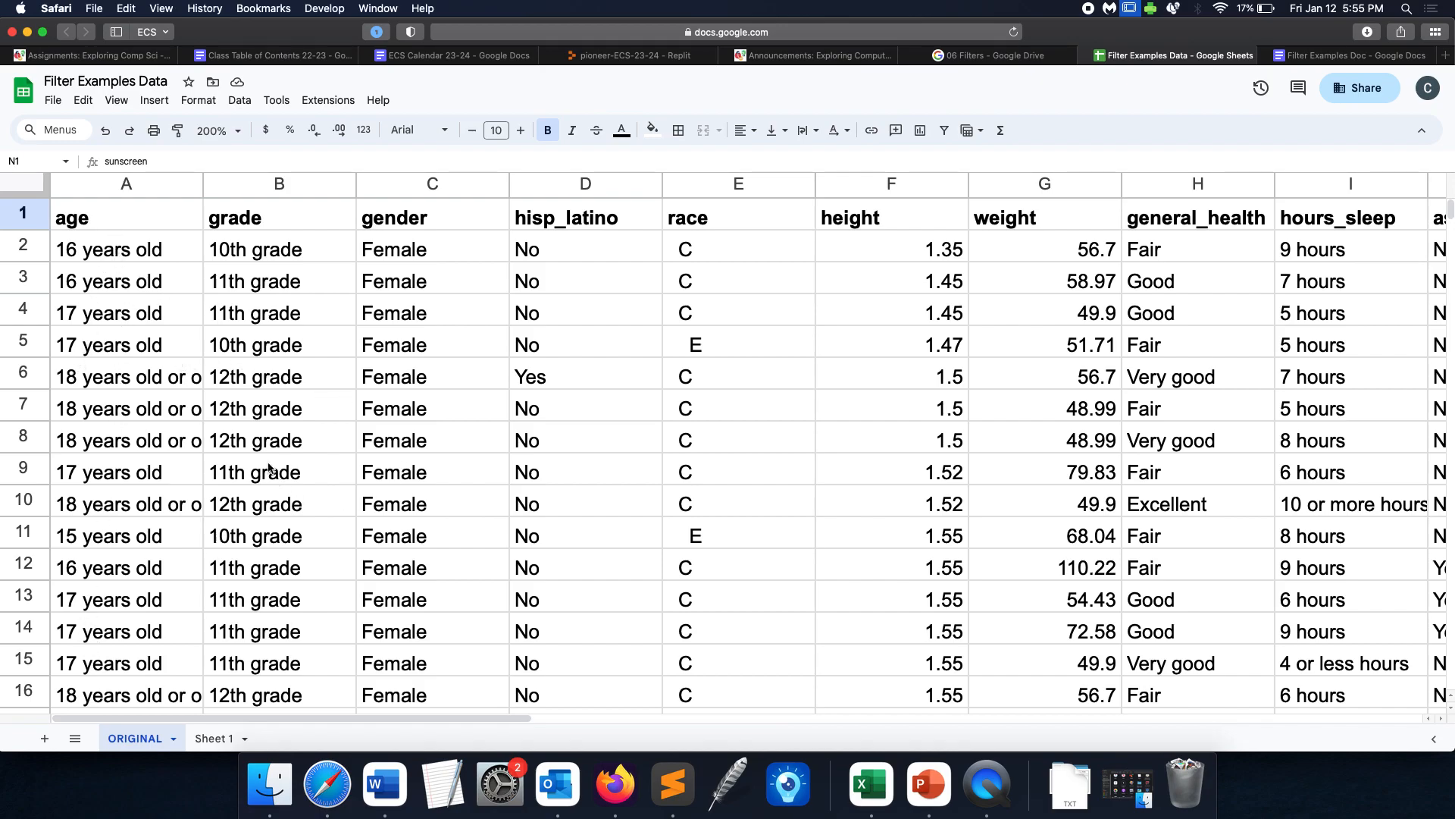
pyautogui.click(1323, 60)
pyautogui.moveTo(462, 398); pyautogui.dragTo(785, 395)
pyautogui.click(788, 395)
# Select the whole data range A1:N211 on the ORIGINAL sheet of Filter Examples Data and create a filter on it.
pyautogui.click(1213, 55)
pyautogui.click(572, 478)
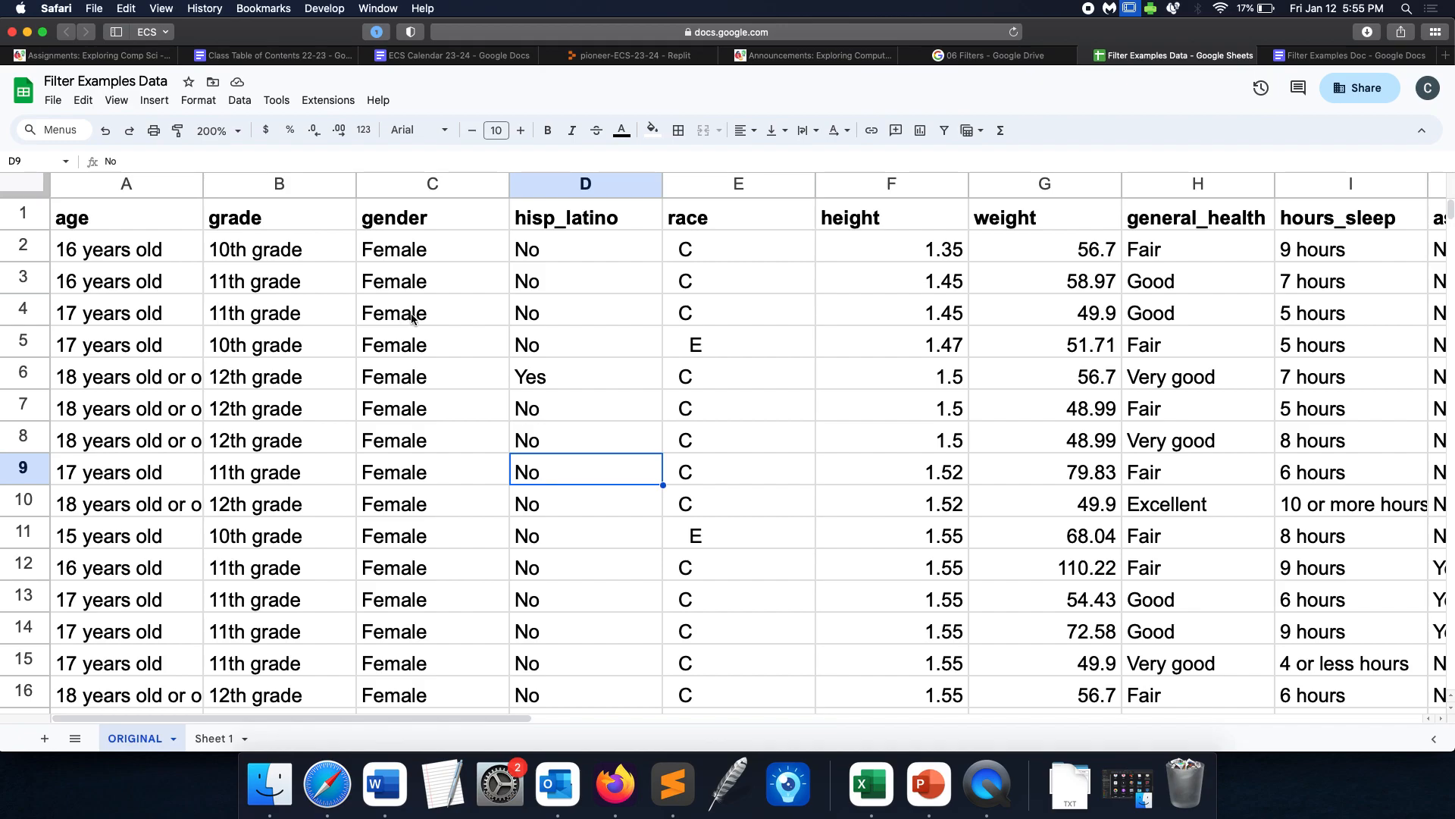
pyautogui.press('super+a')
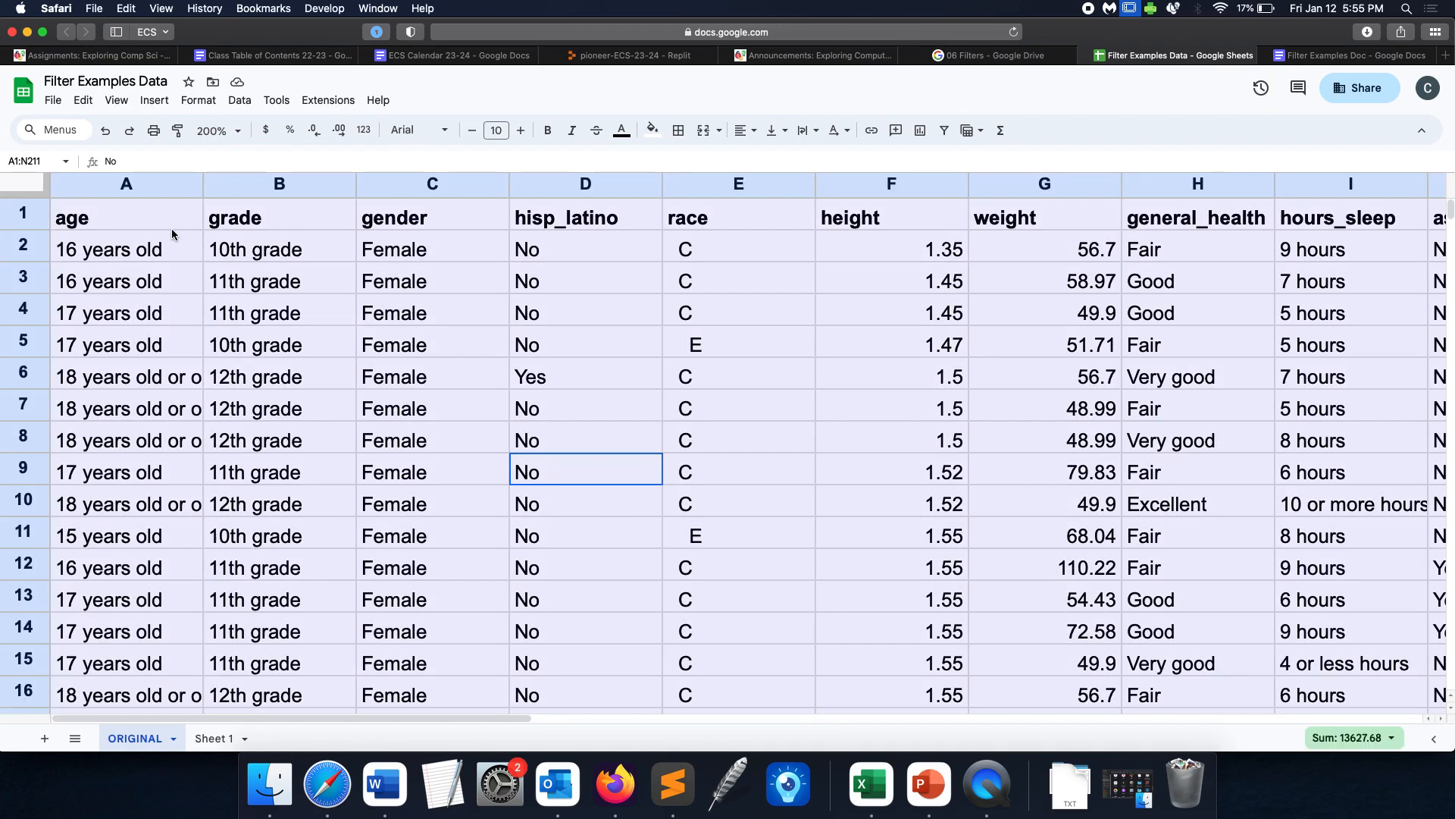
pyautogui.scroll(-20, 244, 344)
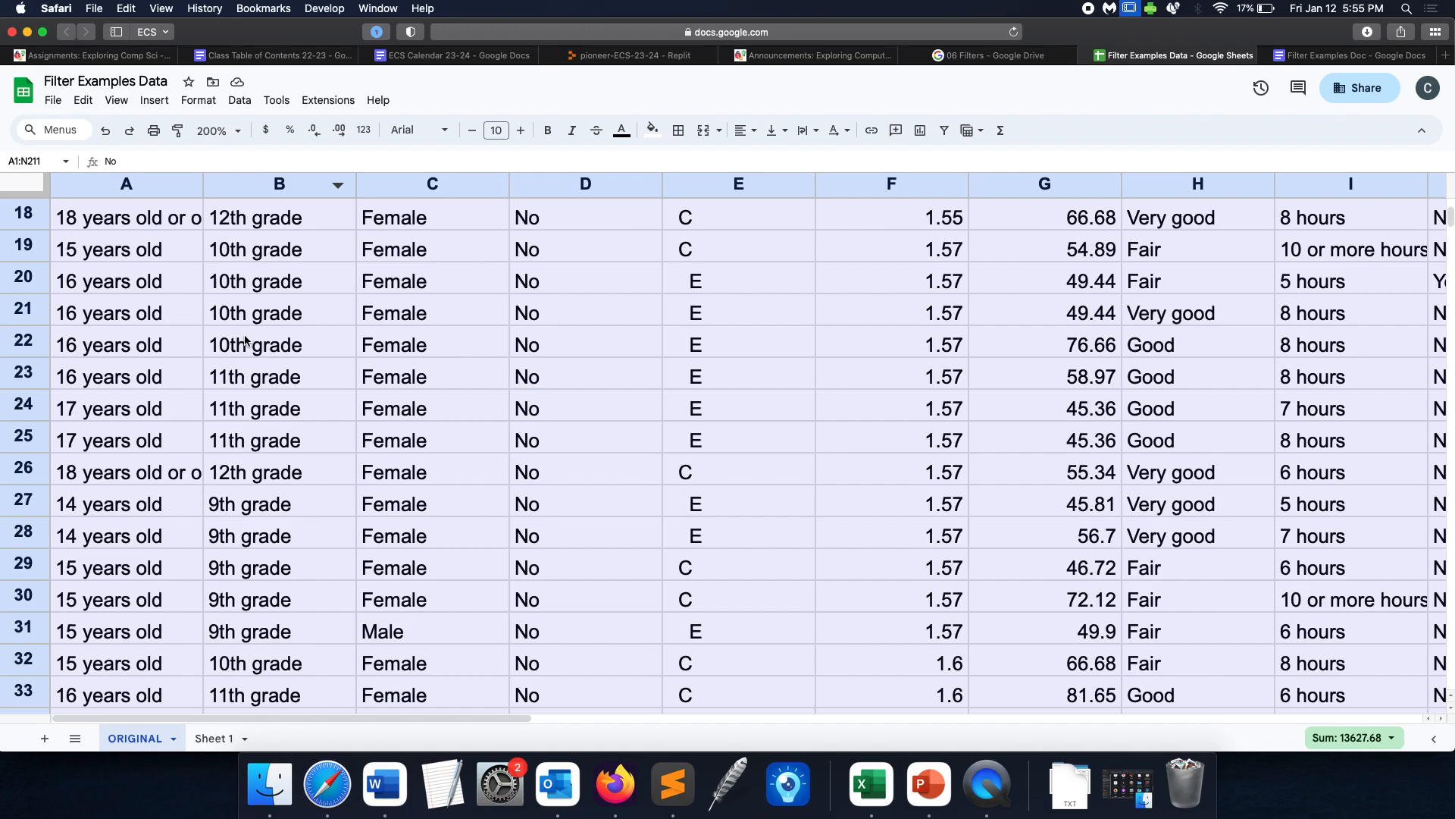
pyautogui.scroll(20, 260, 357)
pyautogui.scroll(15, 608, 460)
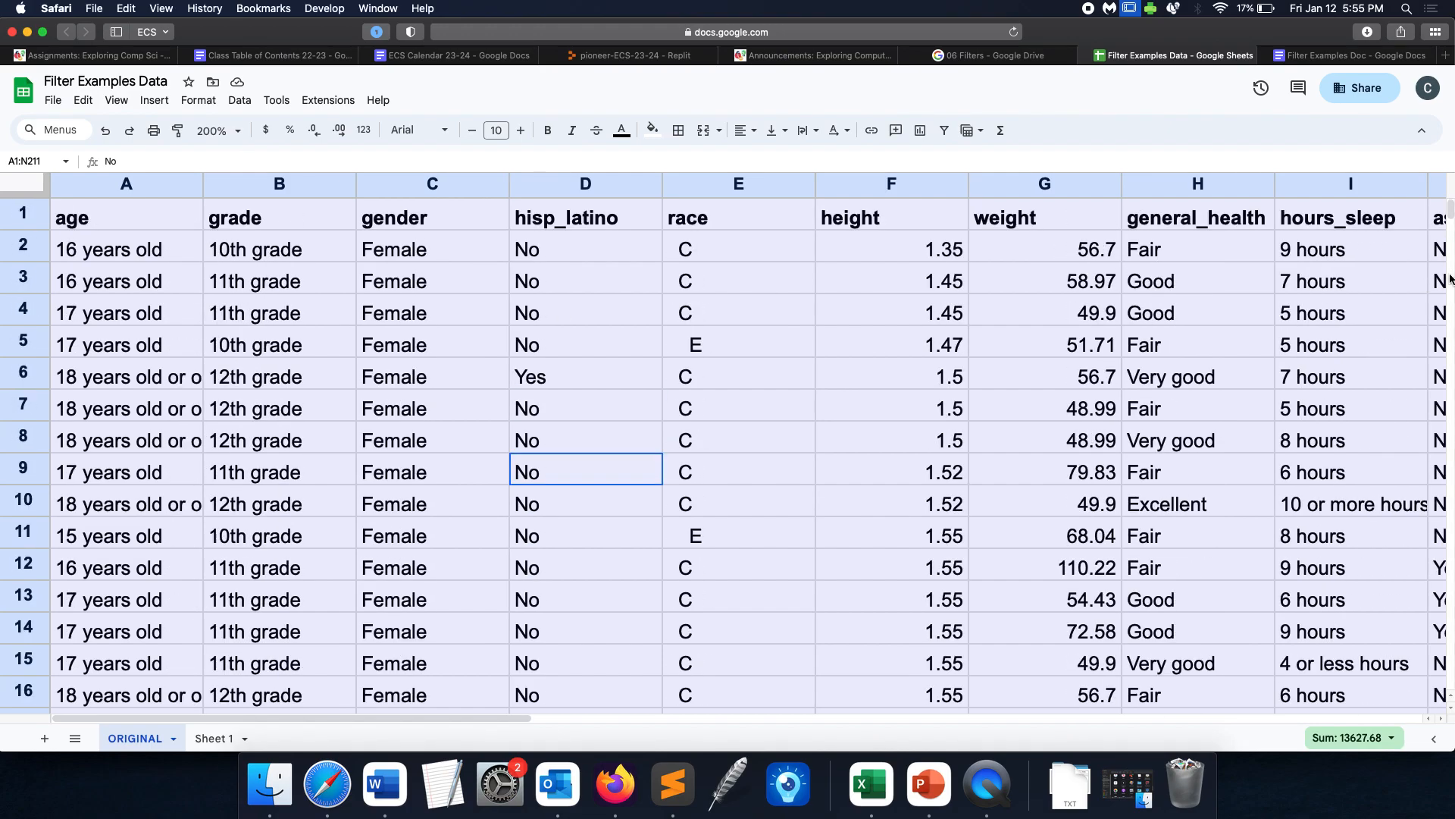
pyautogui.scroll(-20, 438, 429)
pyautogui.scroll(20, 433, 429)
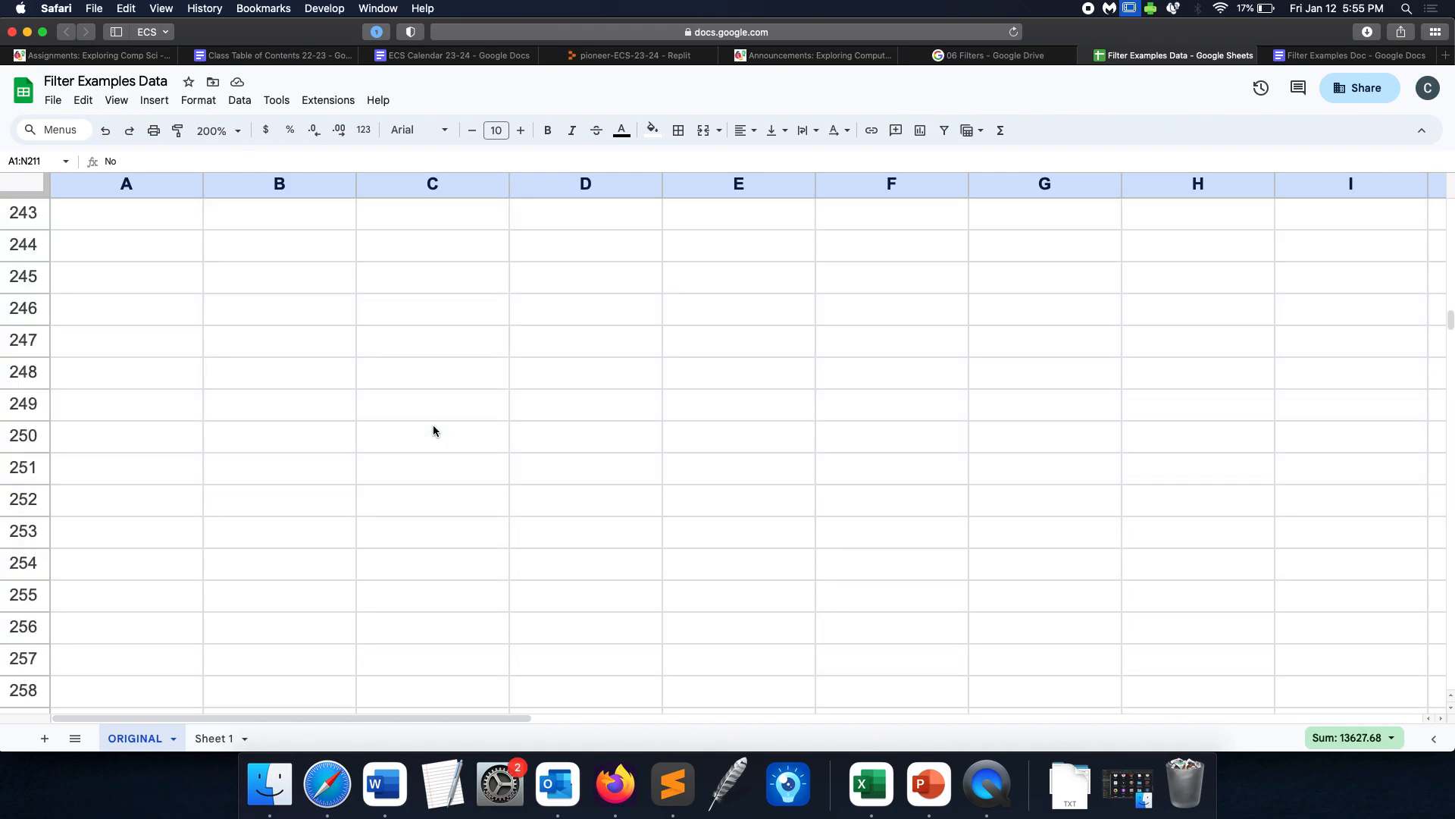
pyautogui.scroll(-1, 432, 429)
pyautogui.scroll(20, 432, 444)
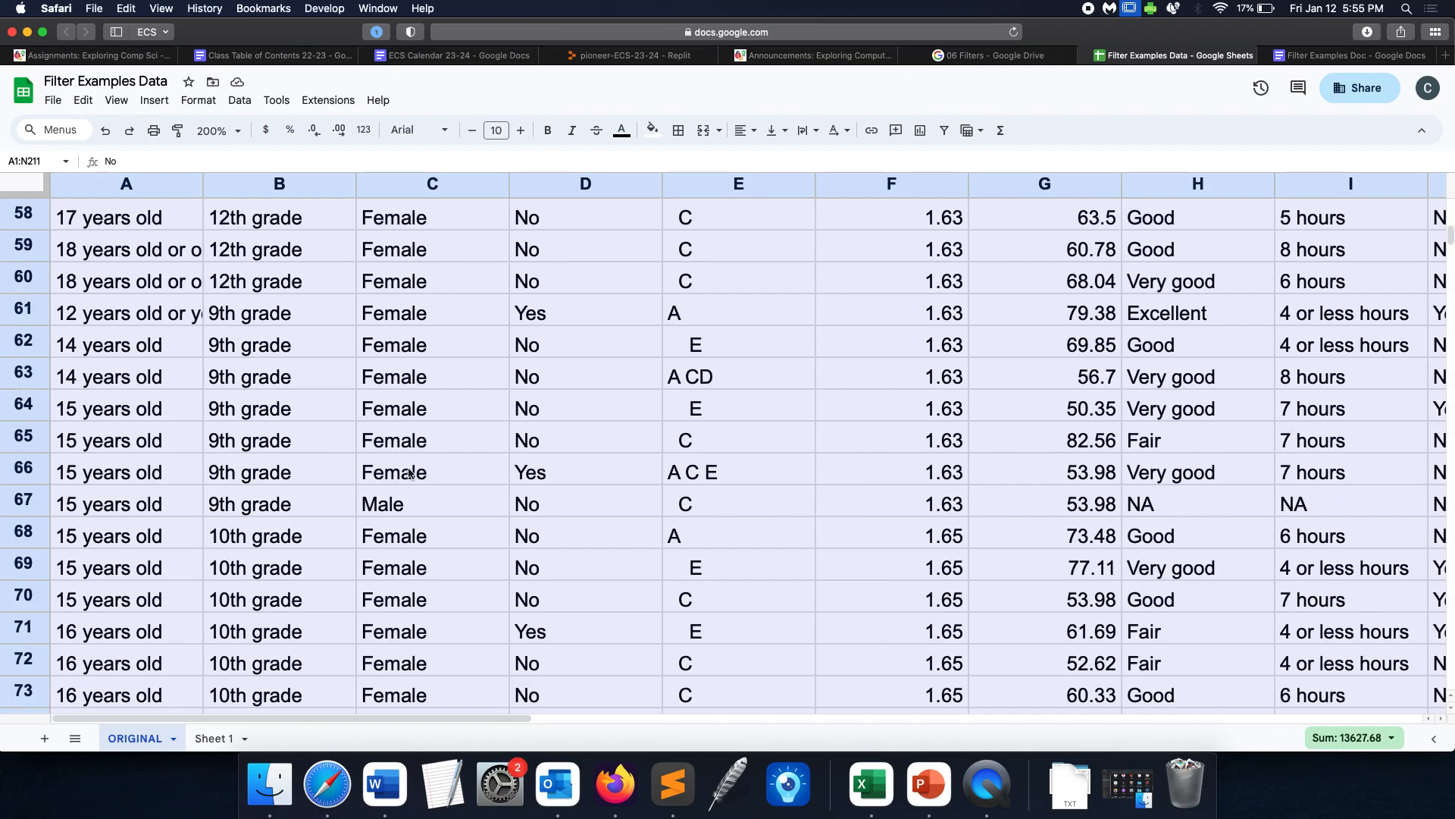
pyautogui.click(155, 106)
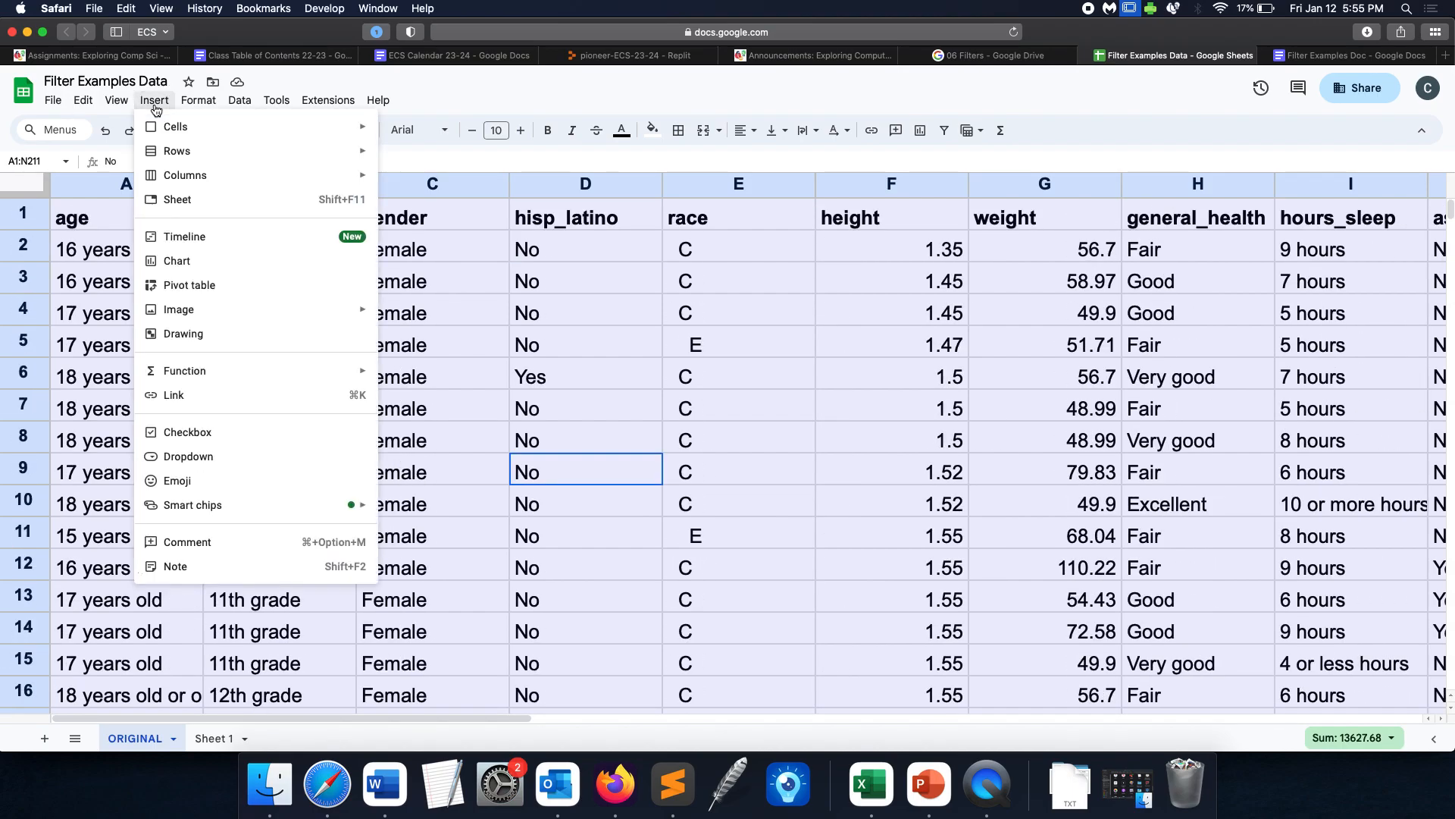
pyautogui.moveTo(239, 101)
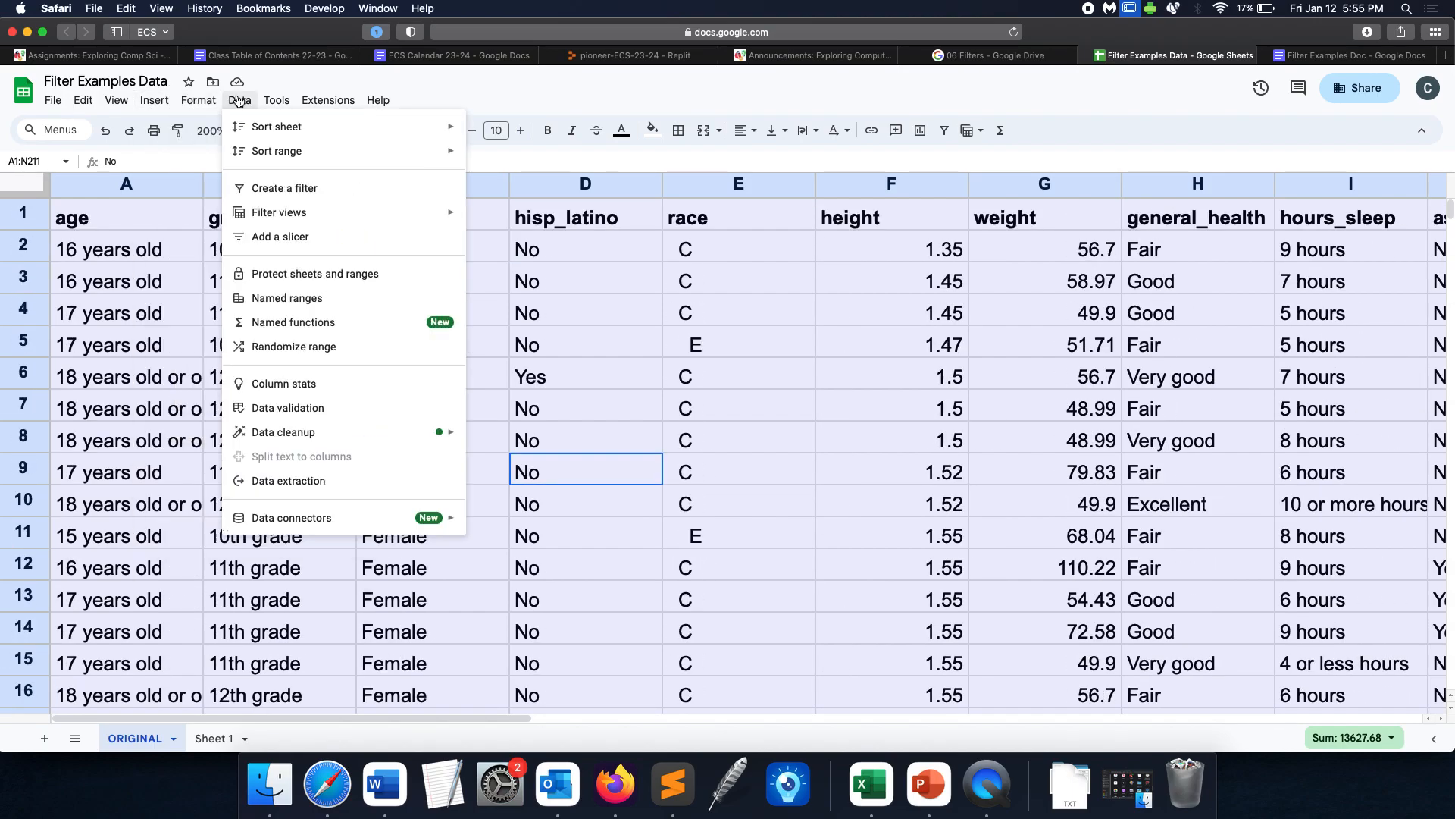
pyautogui.click(288, 196)
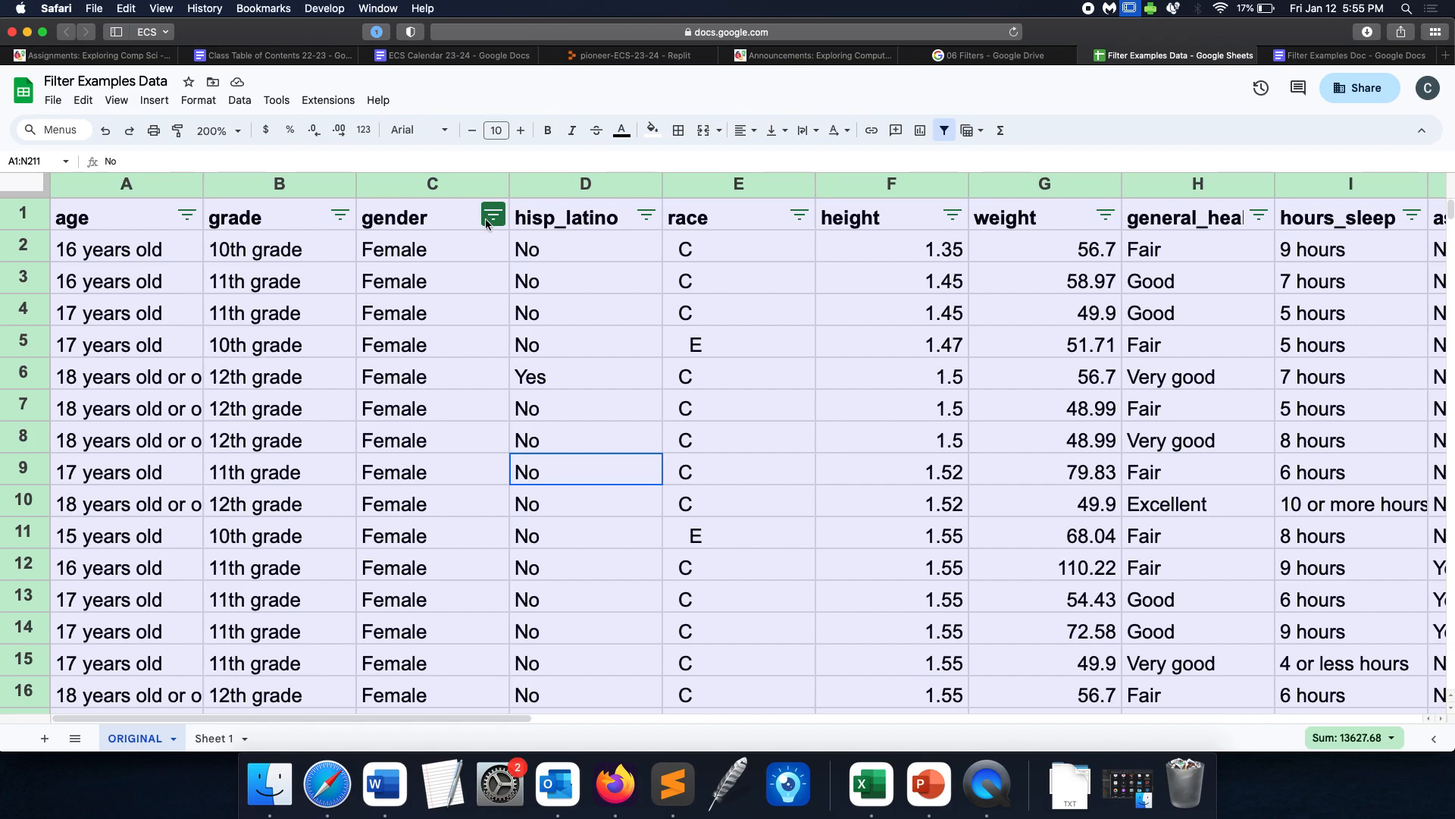
pyautogui.click(290, 339)
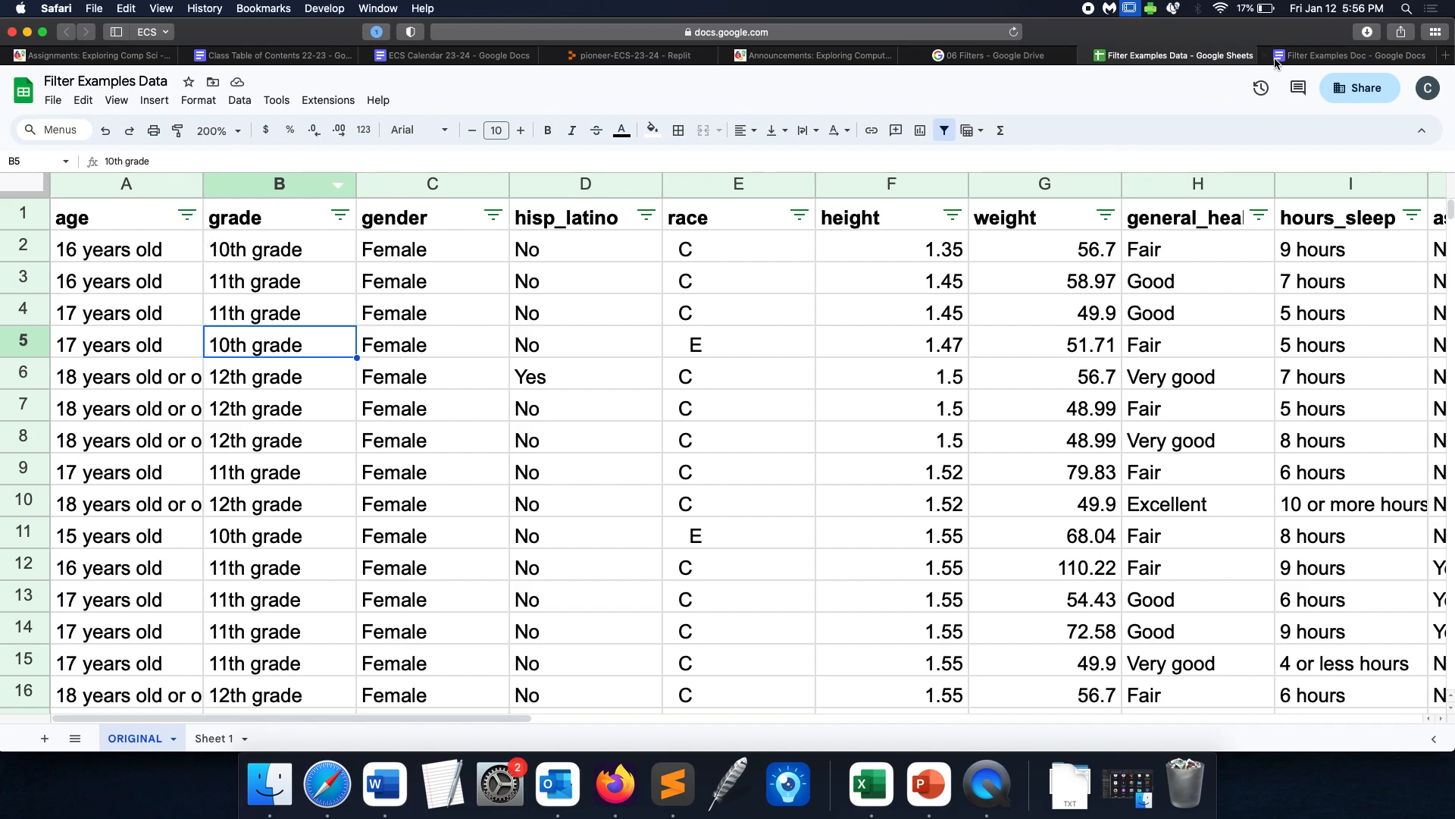
# Reread the Task 1 question in the Filter Examples Doc, highlighting the 16 year old criterion, and return to the Filter Examples Data sheet.
pyautogui.click(1308, 60)
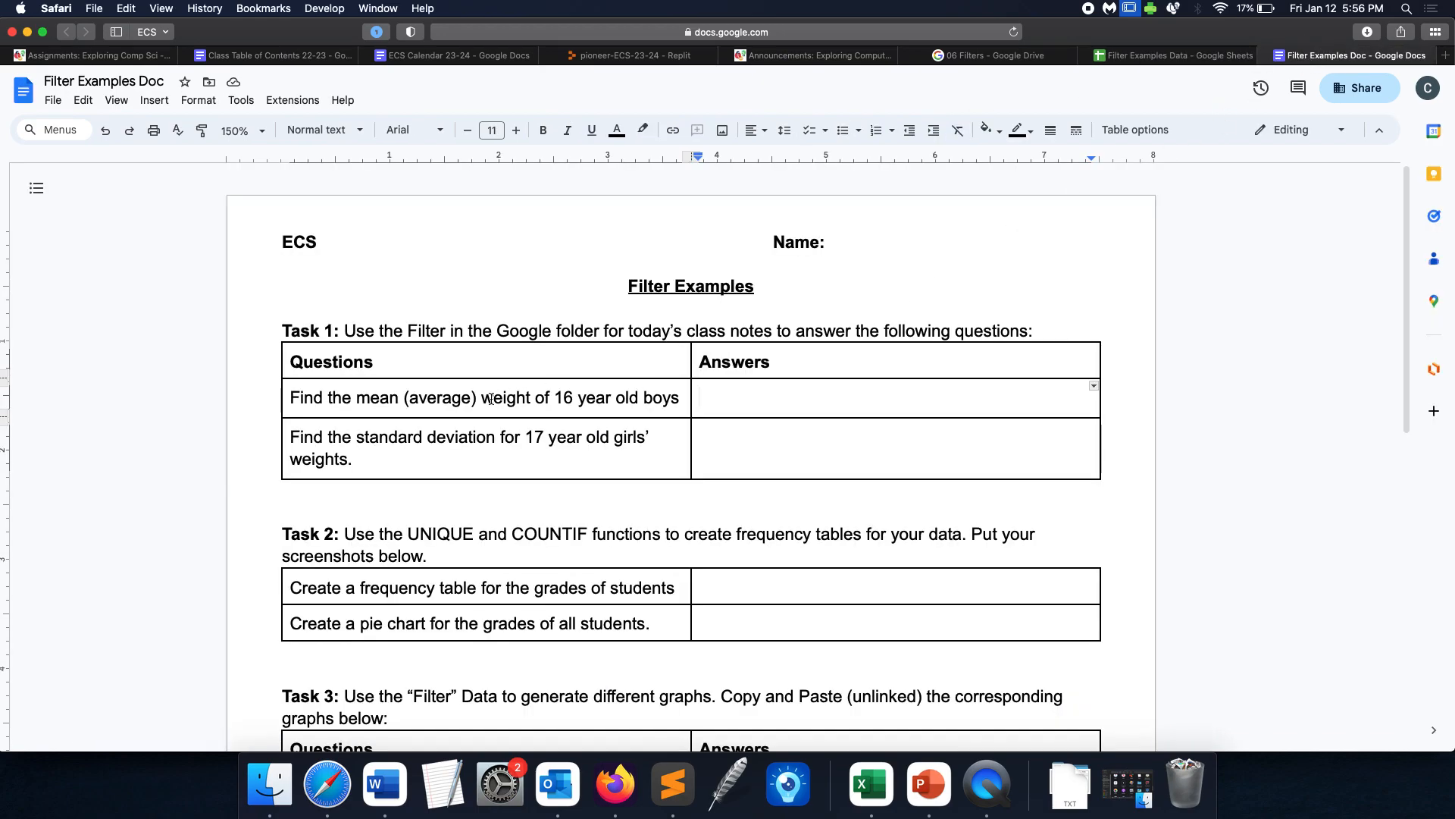
pyautogui.moveTo(543, 395); pyautogui.dragTo(662, 399)
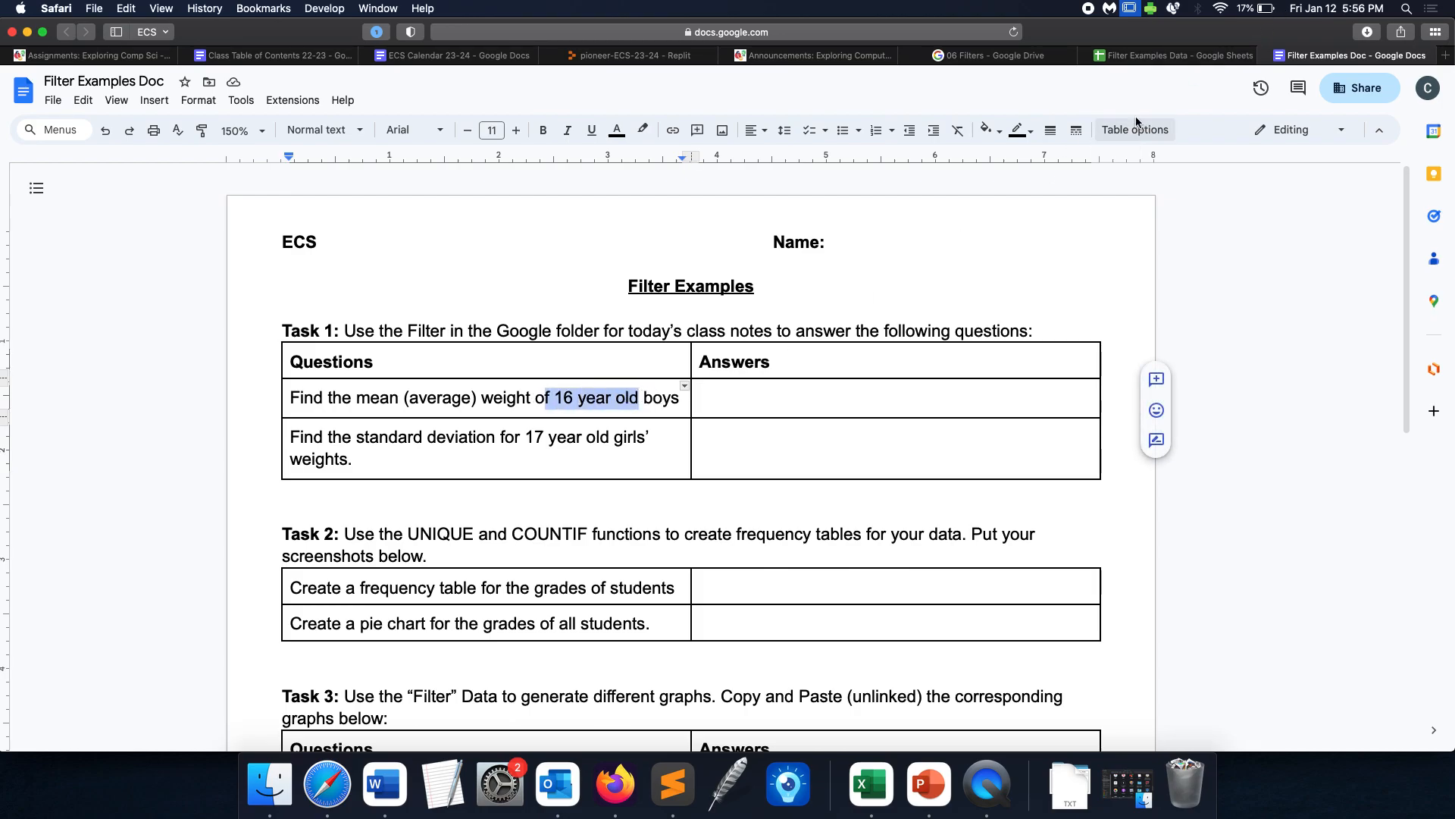
pyautogui.click(1178, 59)
pyautogui.click(189, 262)
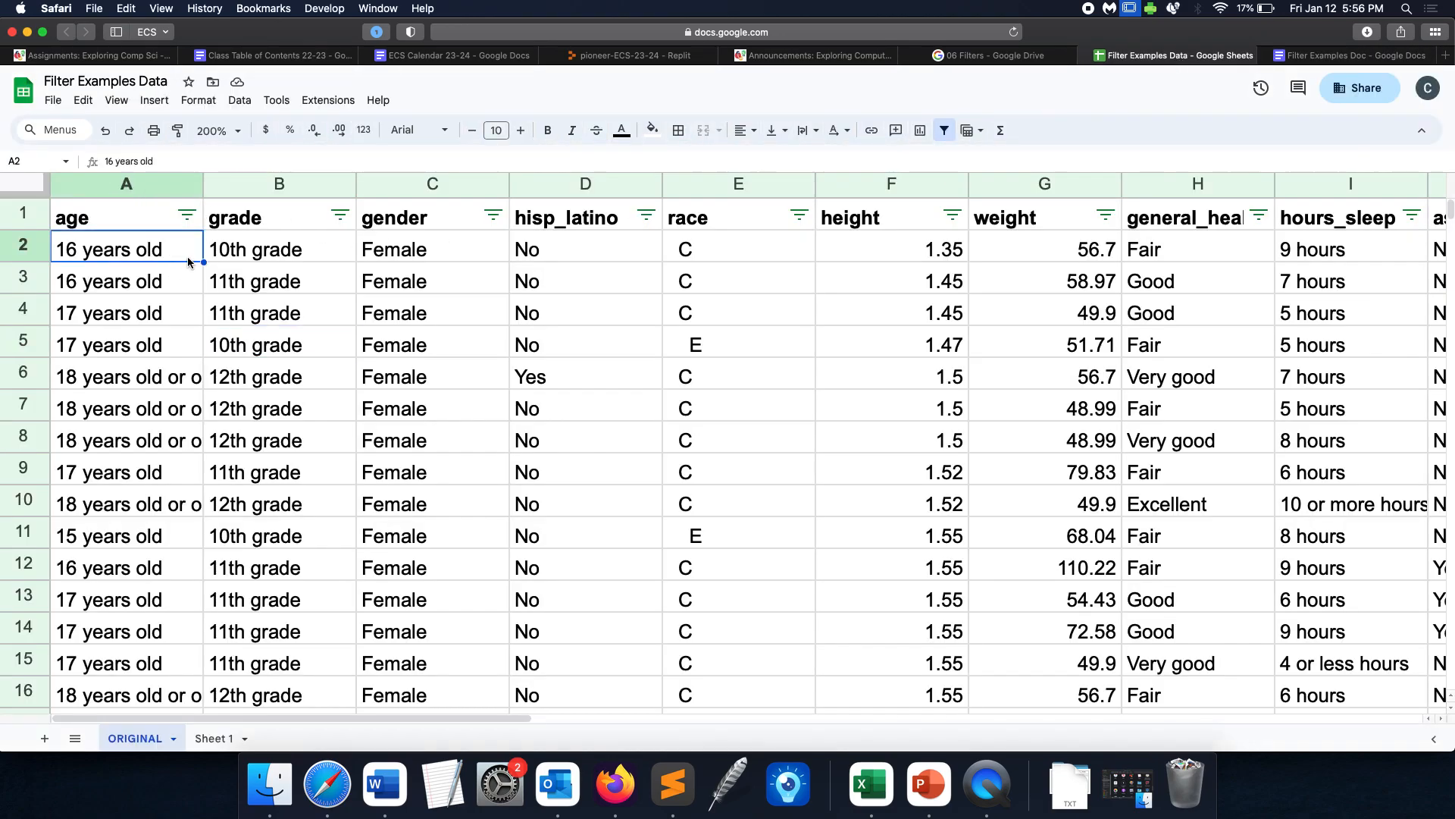
# Open the age column's filter and look through its list of age values.
pyautogui.click(190, 218)
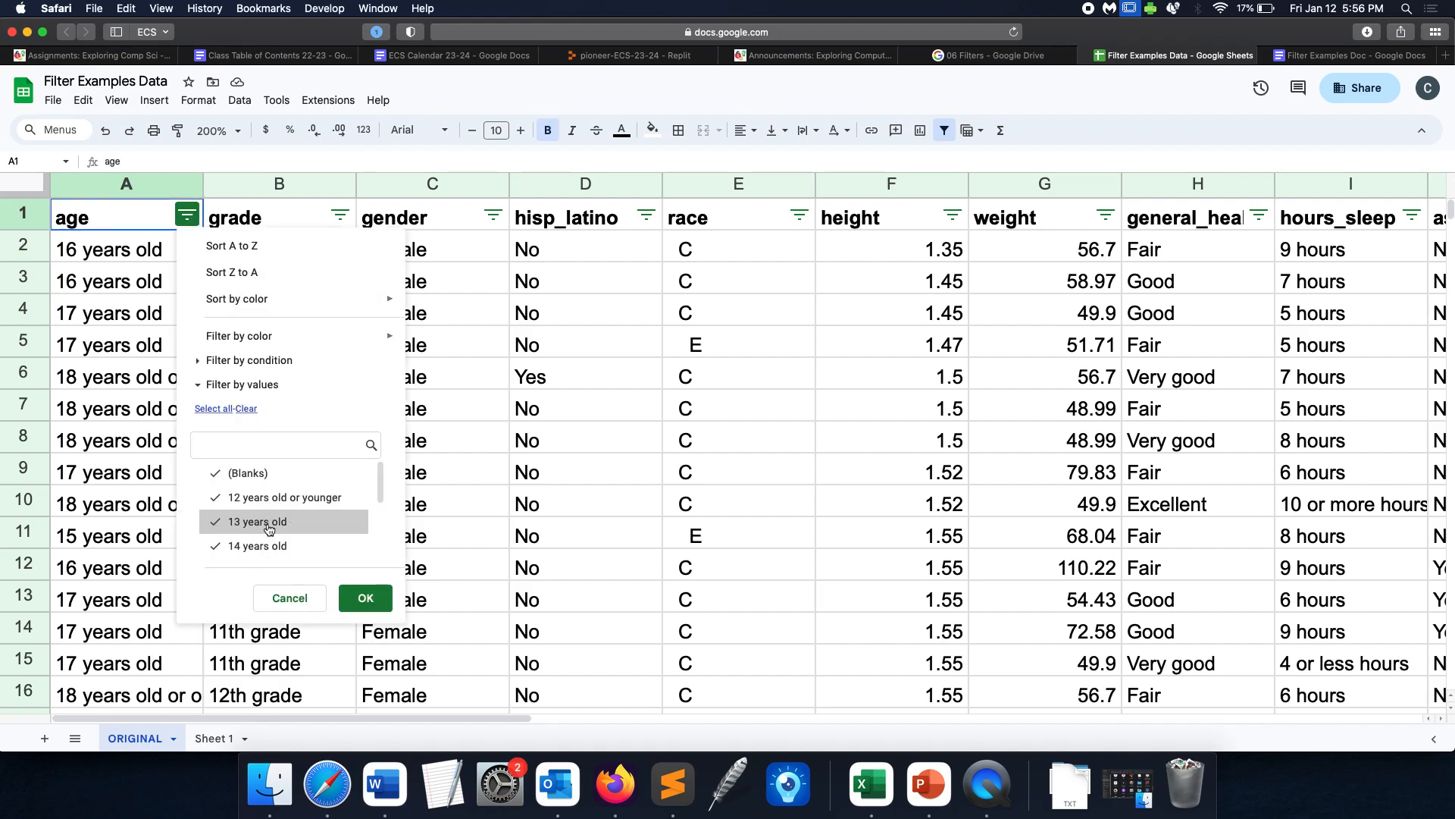
pyautogui.scroll(-3, 274, 511)
pyautogui.scroll(3, 272, 504)
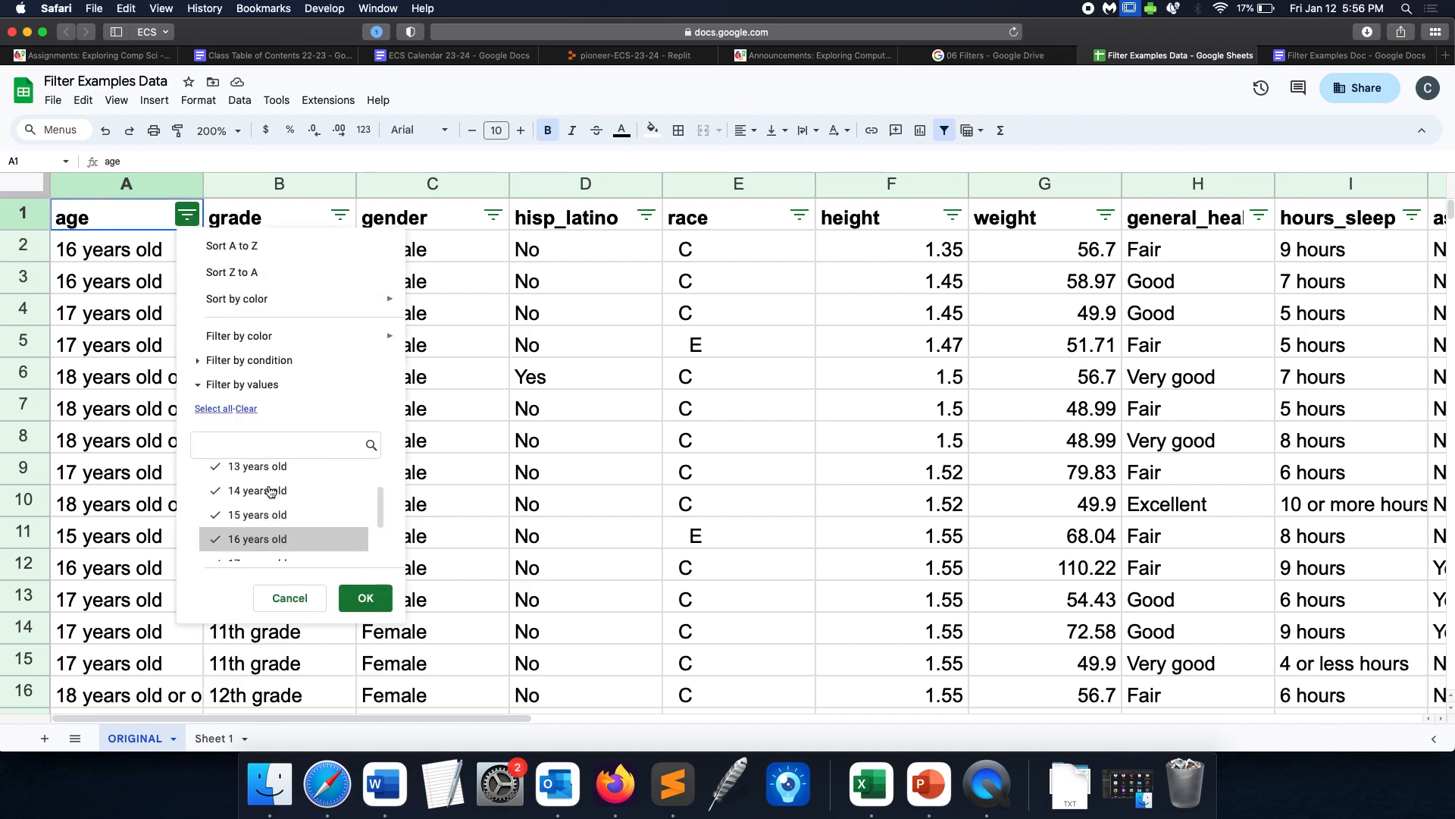
pyautogui.scroll(-3, 269, 491)
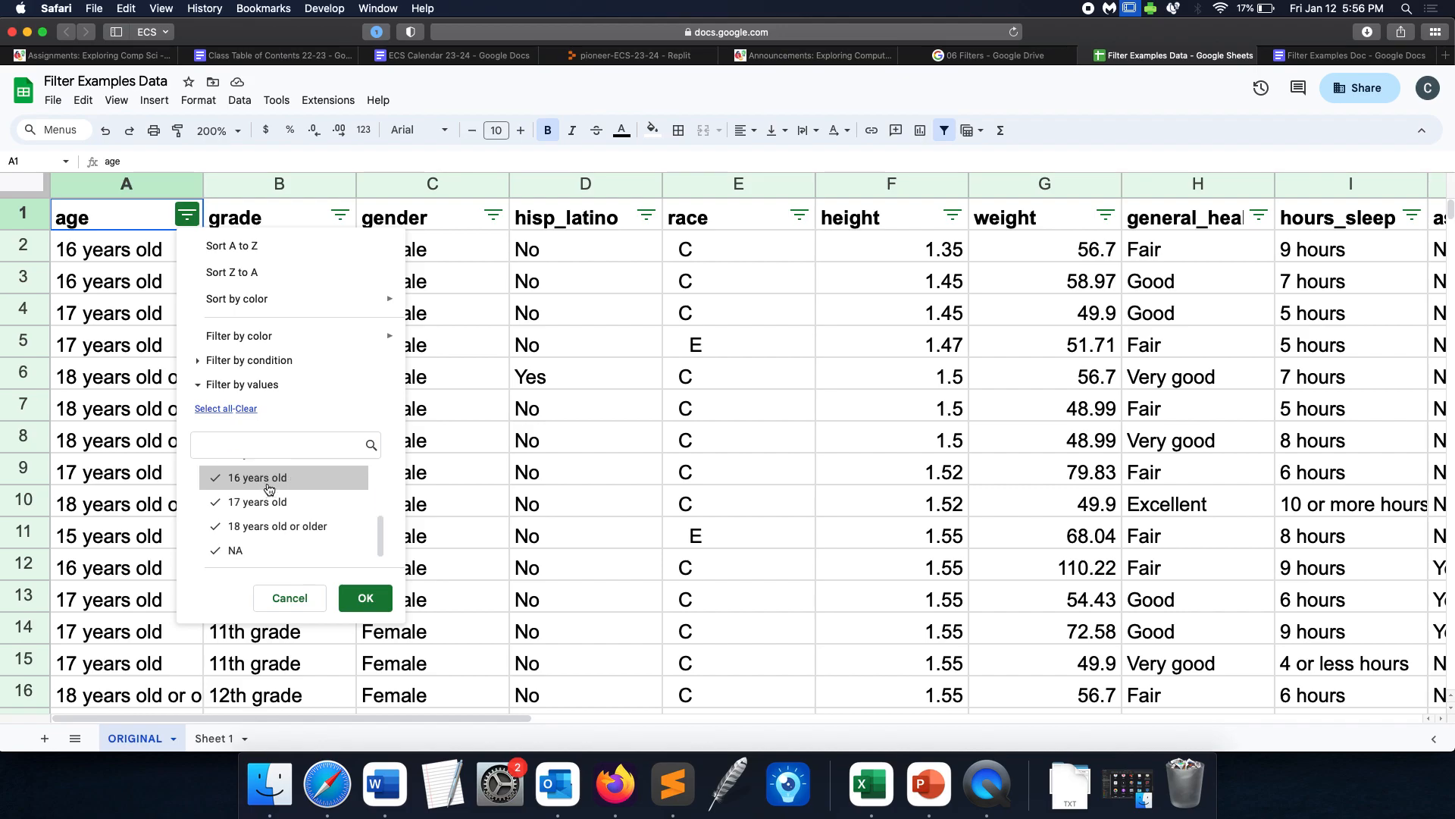
pyautogui.scroll(1, 267, 519)
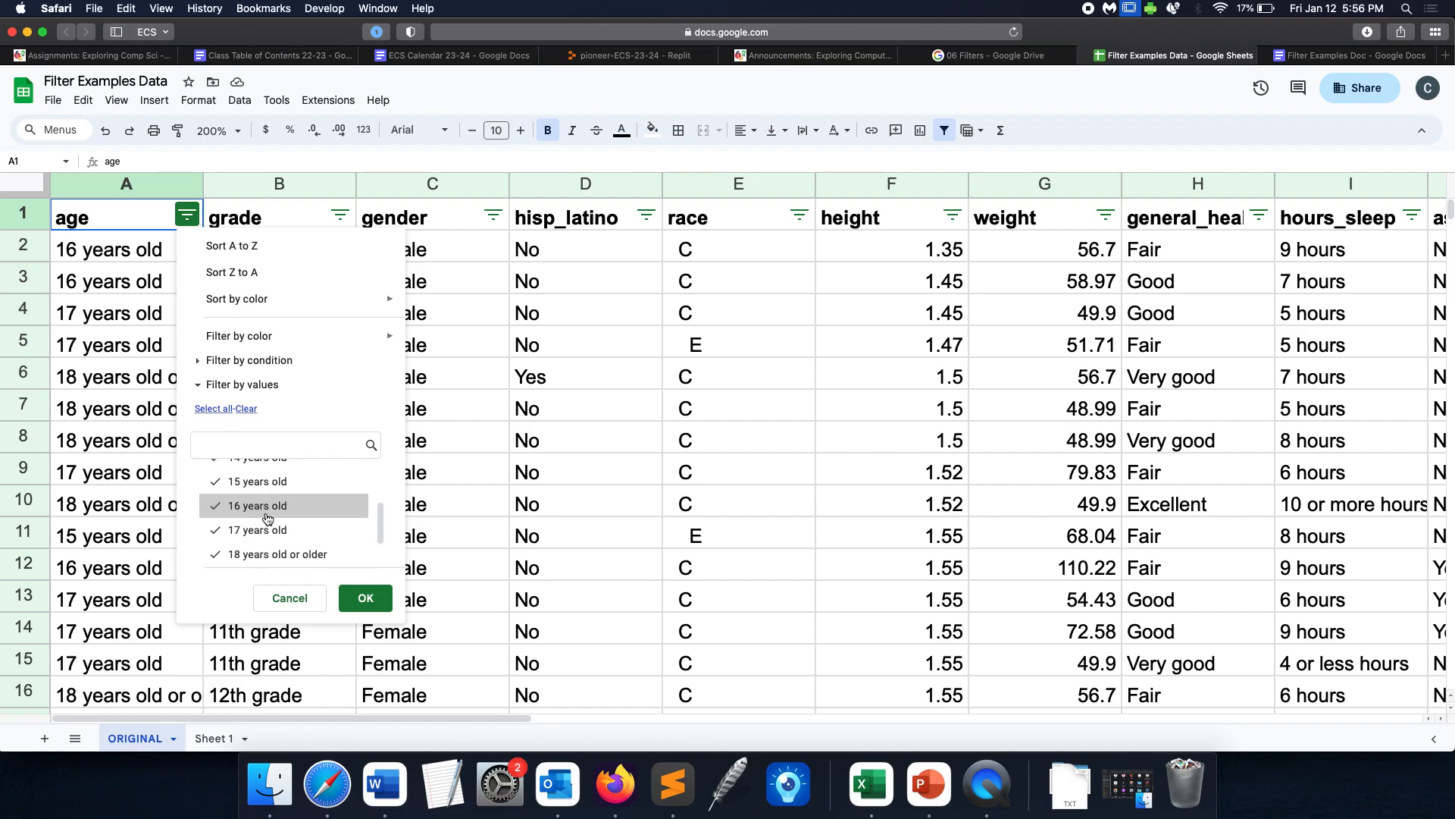
pyautogui.scroll(-1, 261, 520)
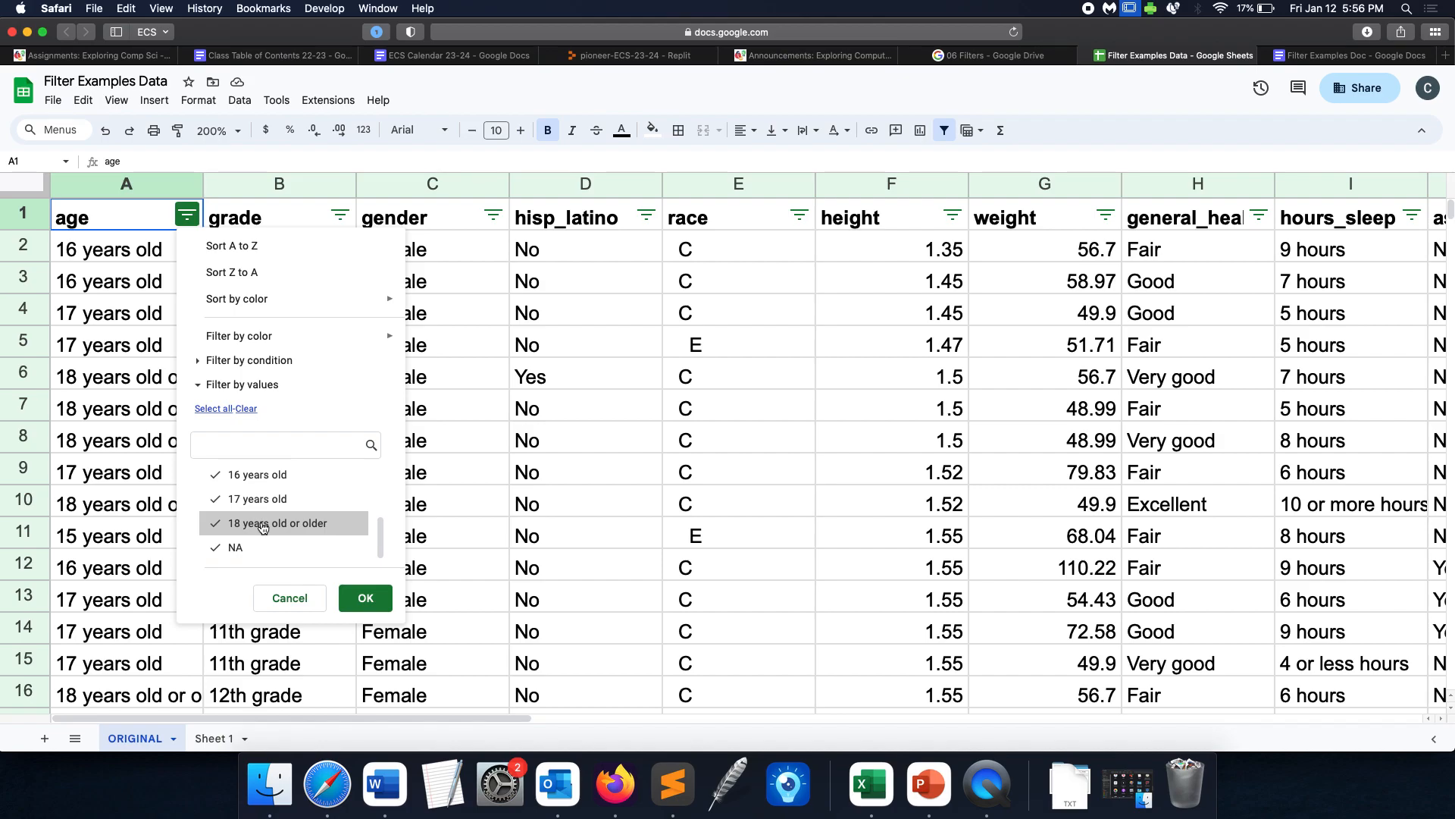
# Exclude NA, 18 years old or older and 17 years old one by one in the age filter's value list.
pyautogui.click(265, 548)
pyautogui.click(271, 531)
pyautogui.click(267, 508)
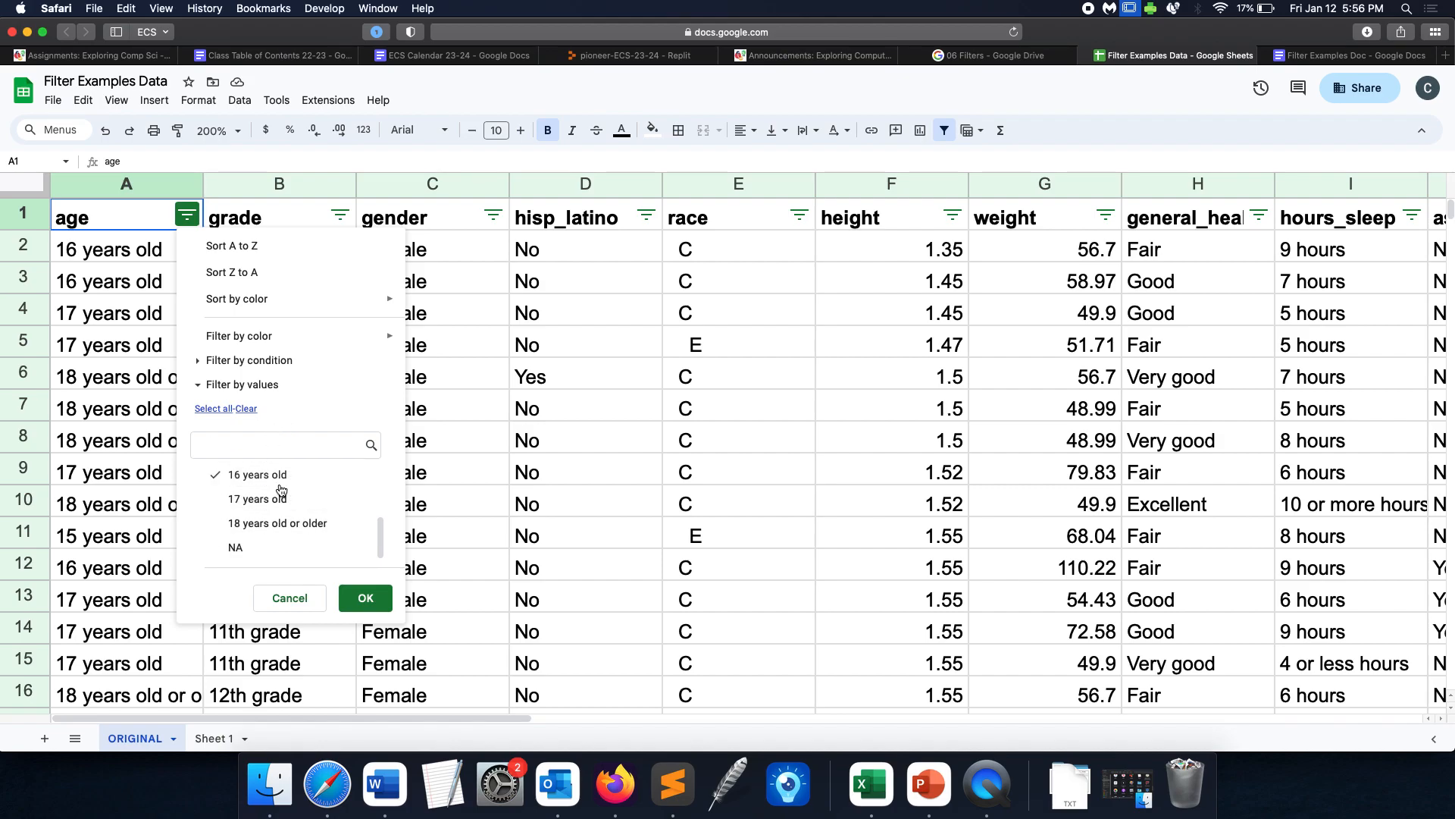
pyautogui.scroll(1, 265, 507)
# Clear all values in the age filter, include only 16 years old and apply it.
pyautogui.click(245, 409)
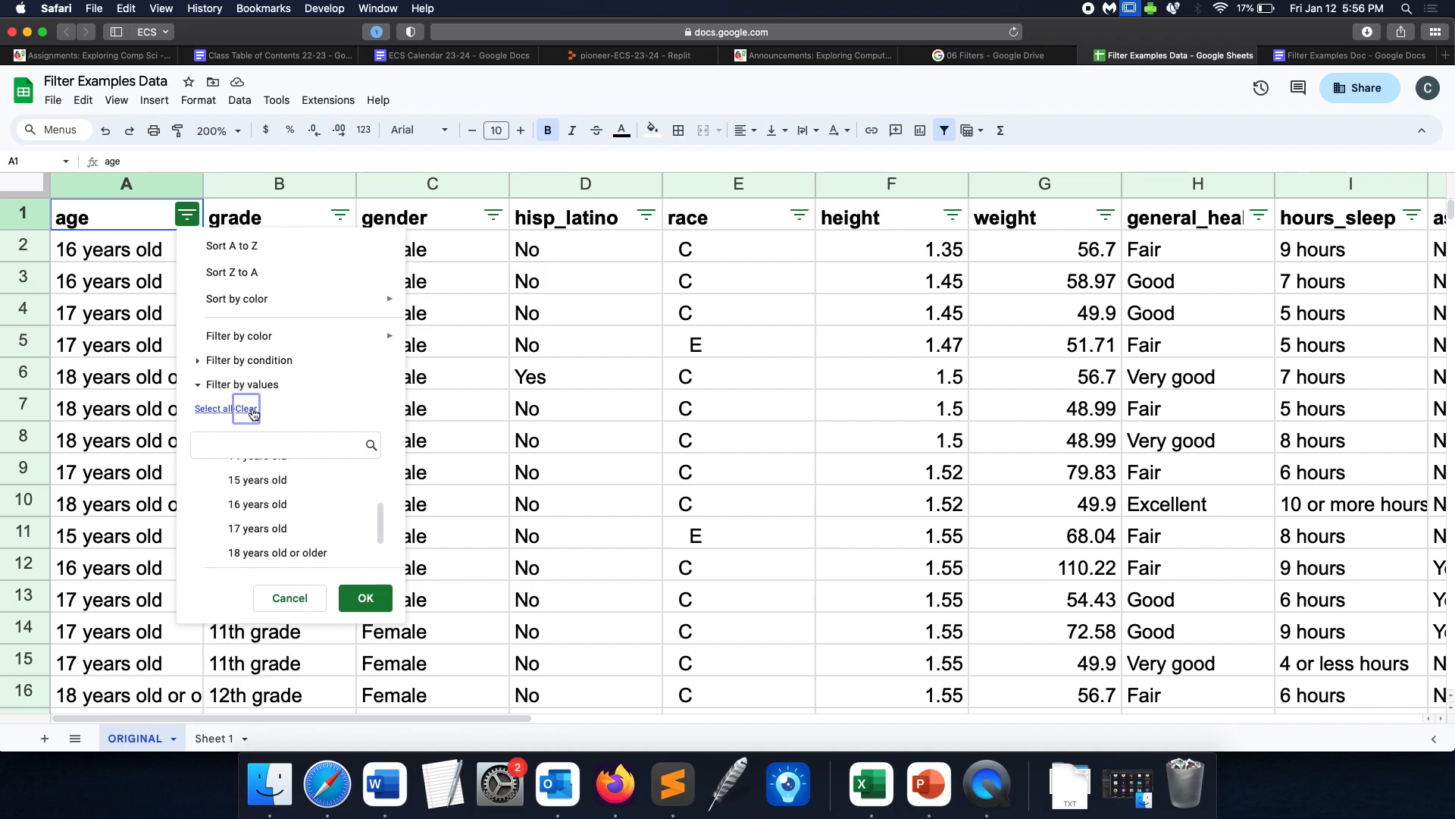
pyautogui.scroll(2, 298, 520)
pyautogui.scroll(-2, 300, 522)
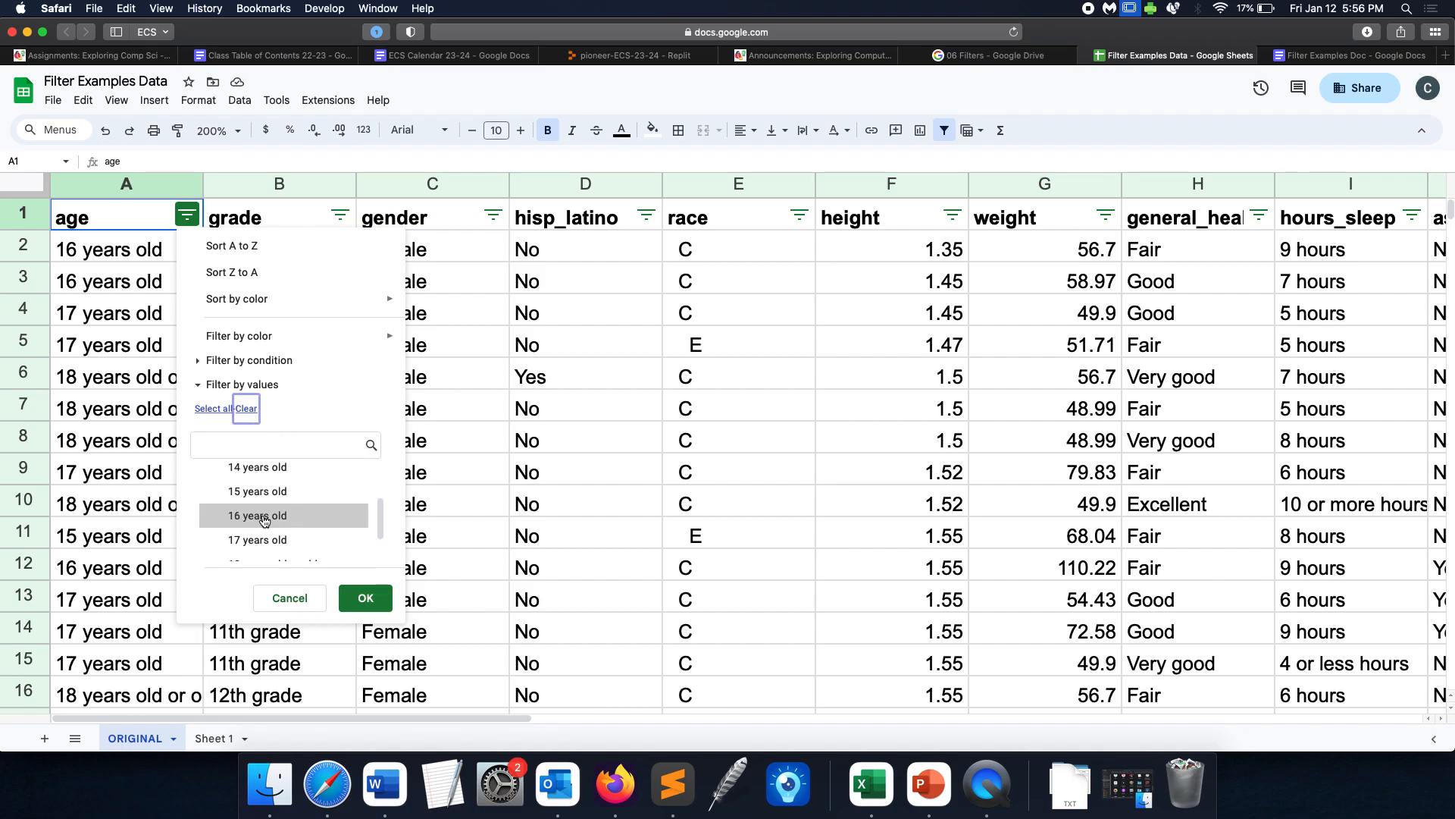
pyautogui.click(262, 519)
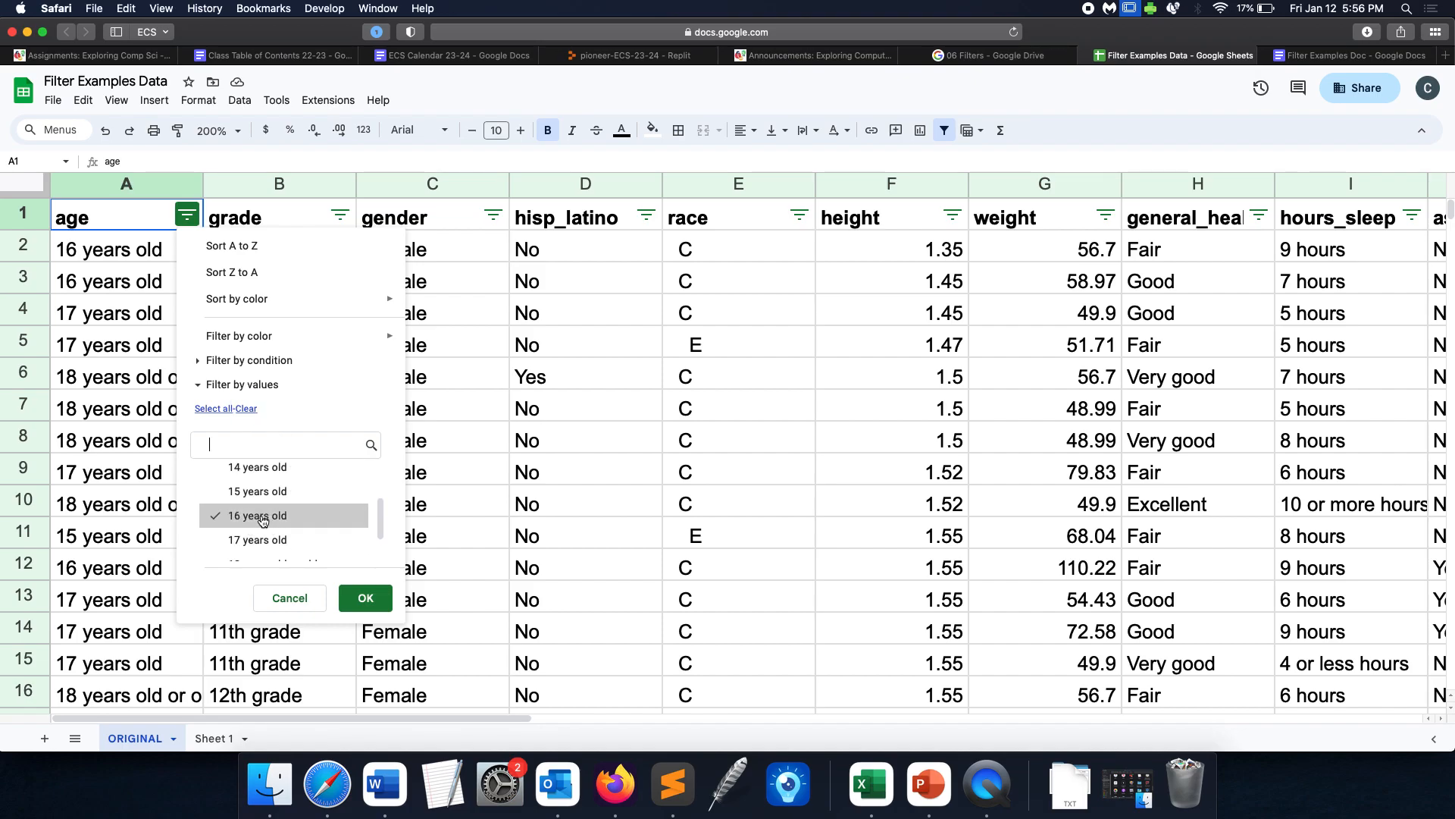
pyautogui.click(366, 598)
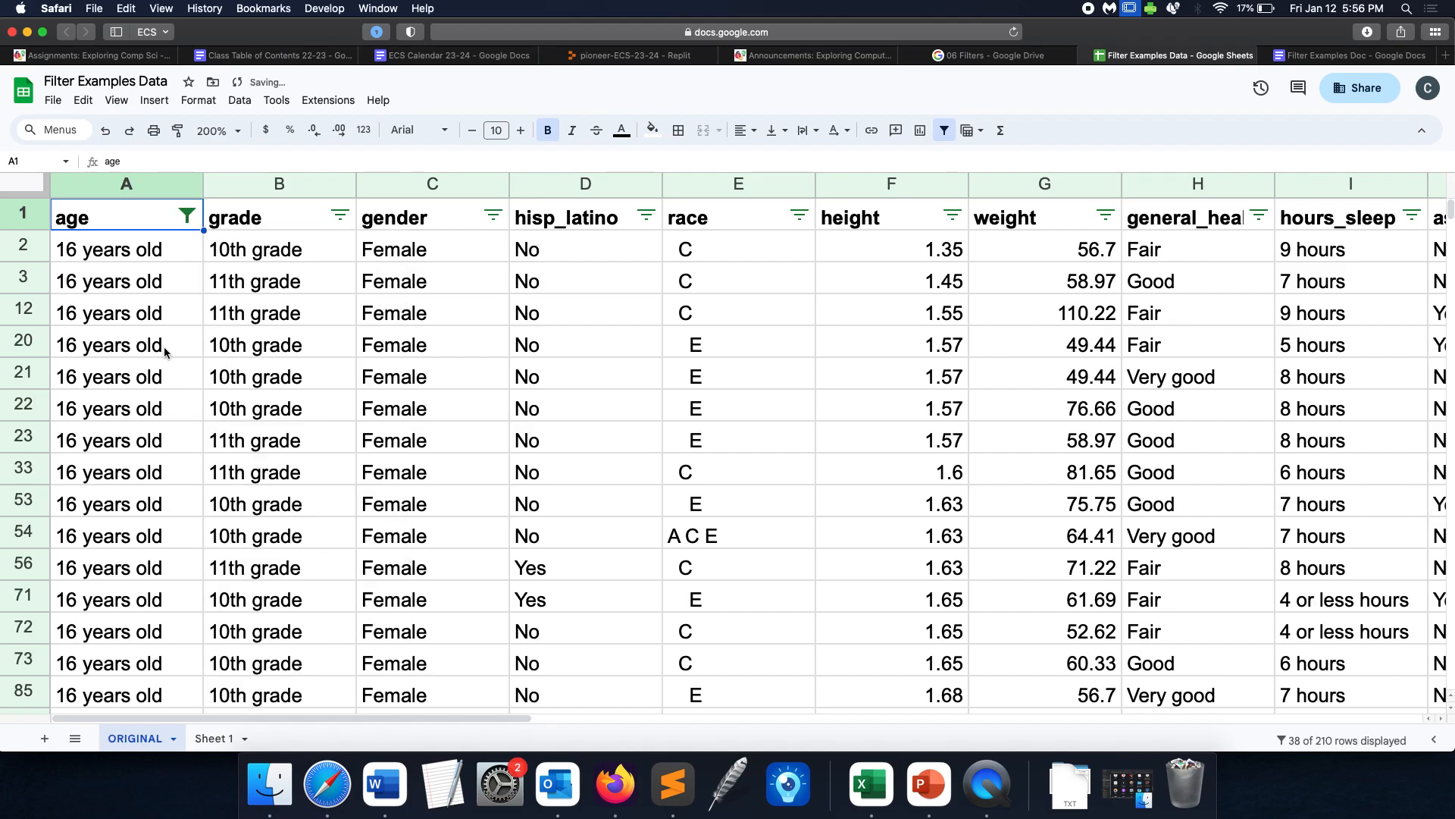
# Filter the gender column to show only Male.
pyautogui.scroll(-10, 166, 351)
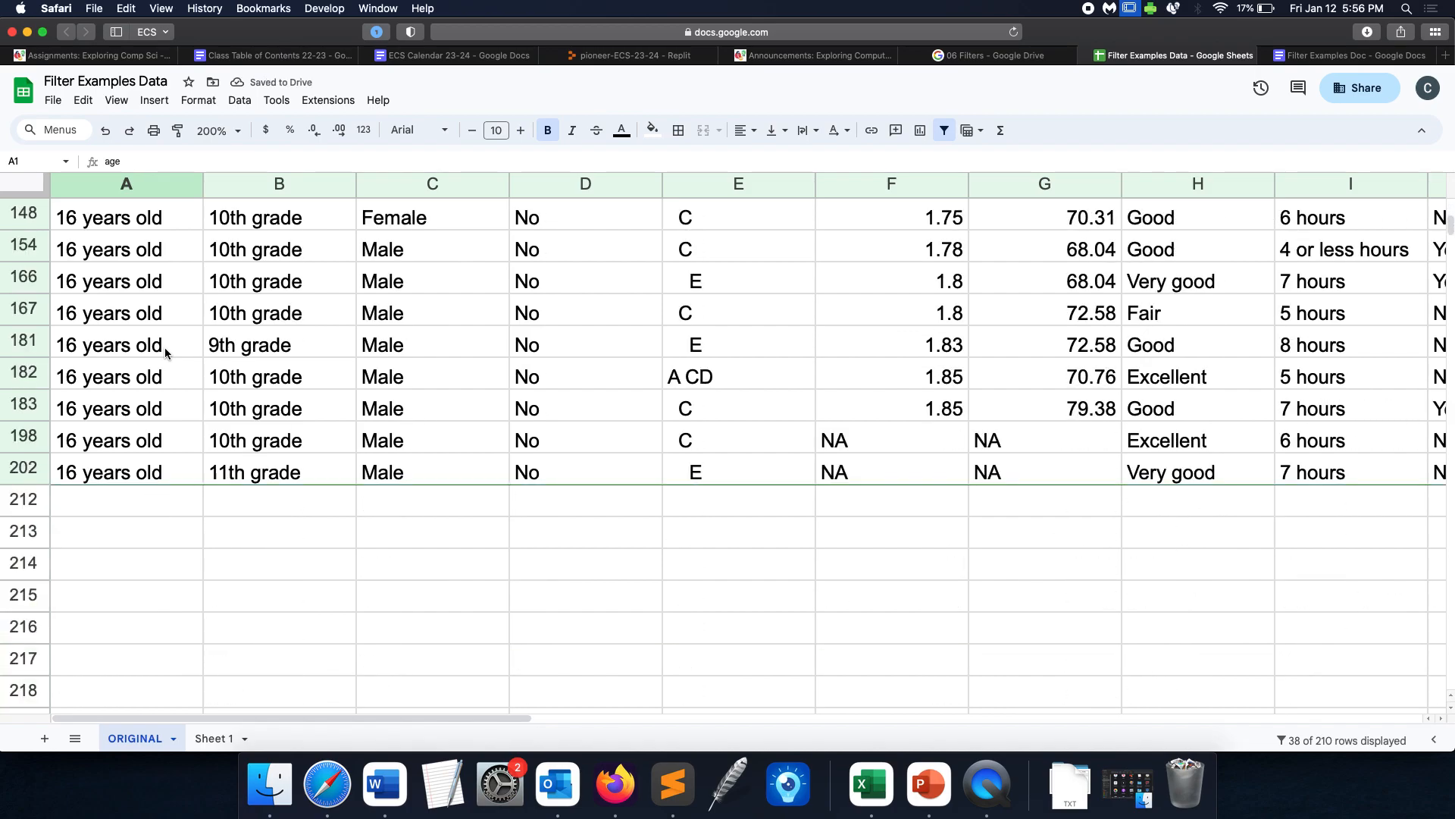
pyautogui.scroll(10, 165, 351)
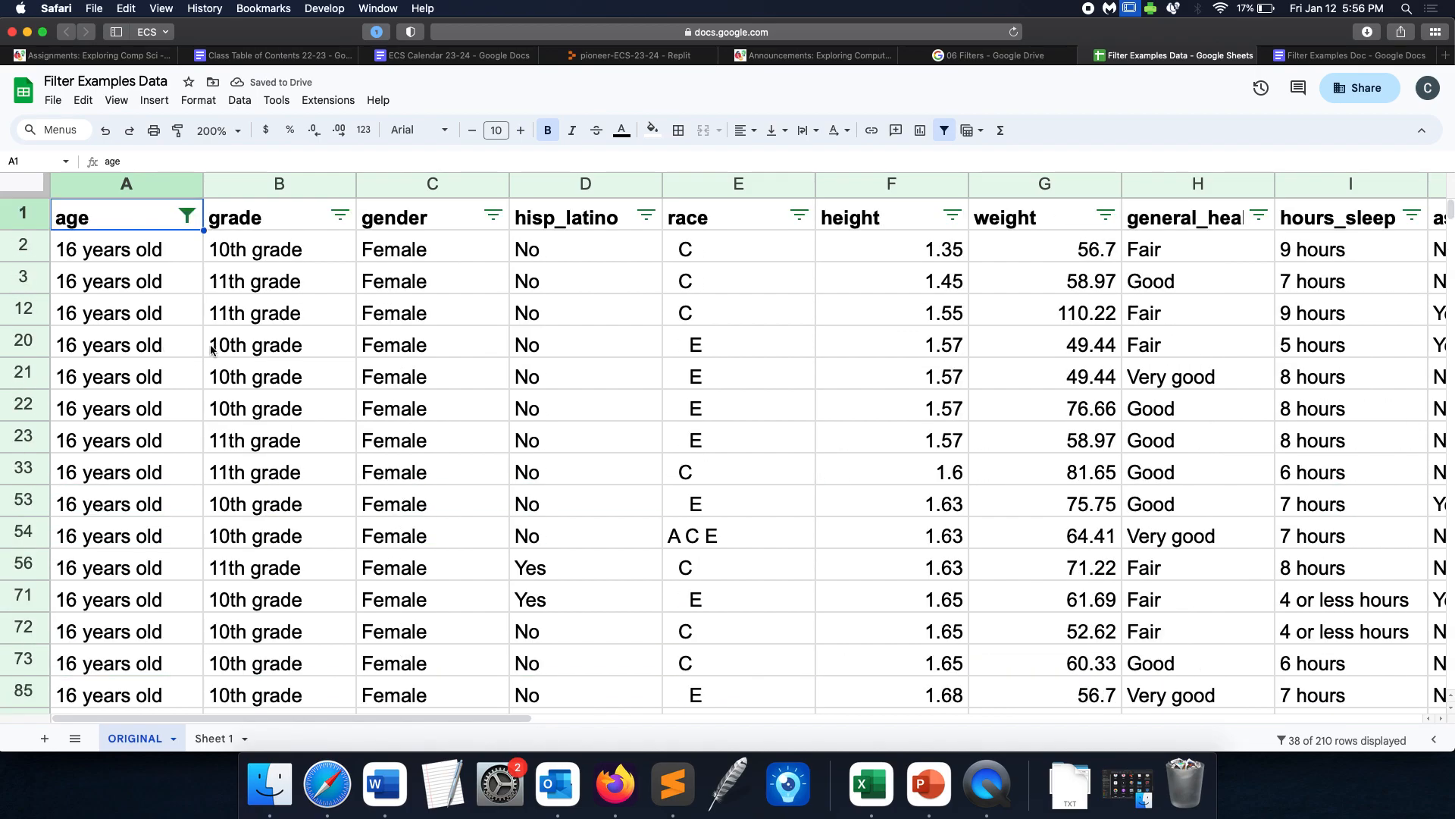
pyautogui.click(494, 218)
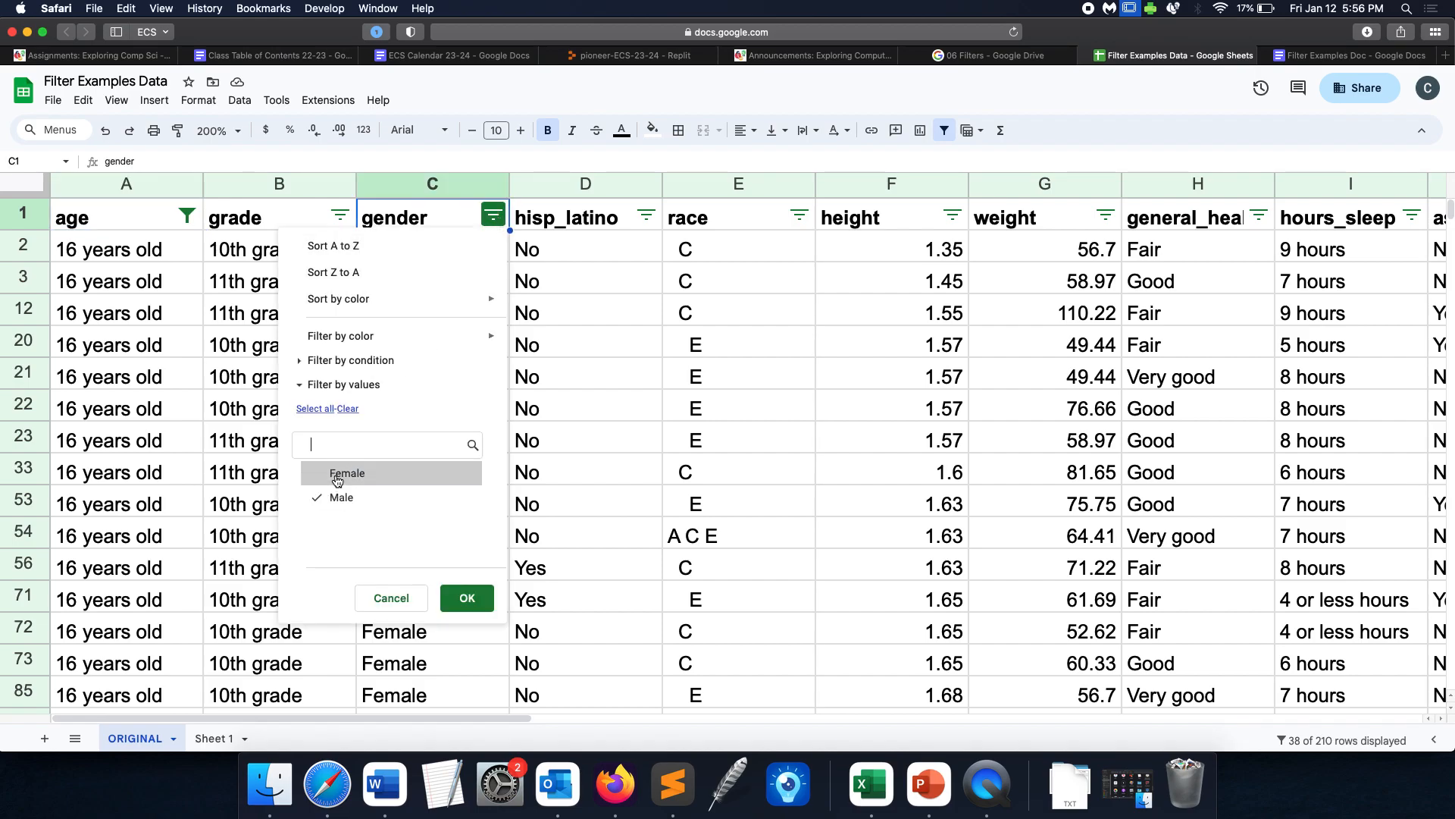
pyautogui.click(464, 599)
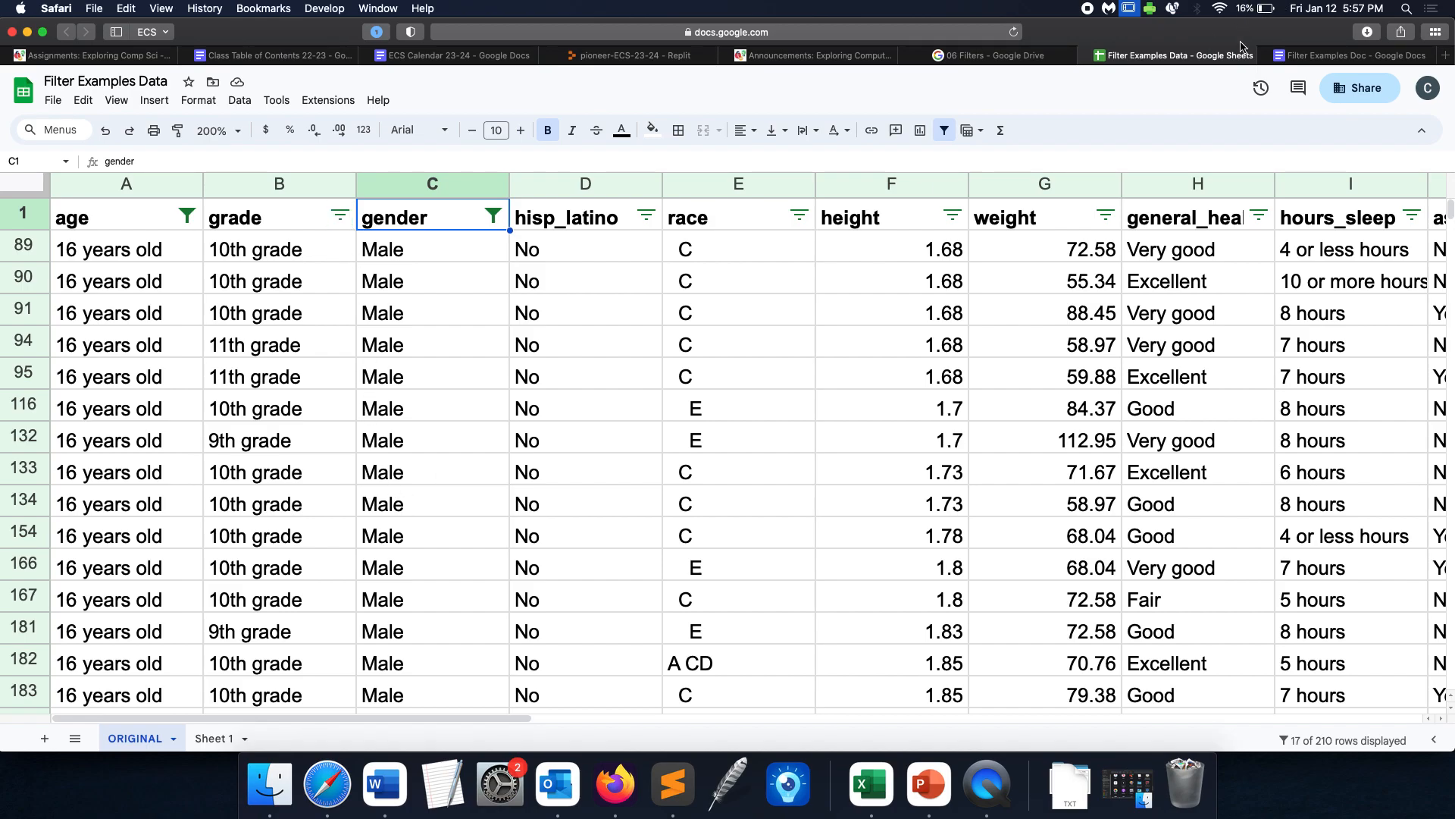
# Check in the Filter Examples Doc which statistic and variable the first question asks for, and return to the data sheet.
pyautogui.click(1354, 55)
pyautogui.moveTo(370, 398); pyautogui.dragTo(532, 400)
pyautogui.click(572, 397)
pyautogui.click(1156, 55)
# Start an AVERAGE formula with empty parentheses in cell A214, below the filtered data.
pyautogui.scroll(-10, 415, 457)
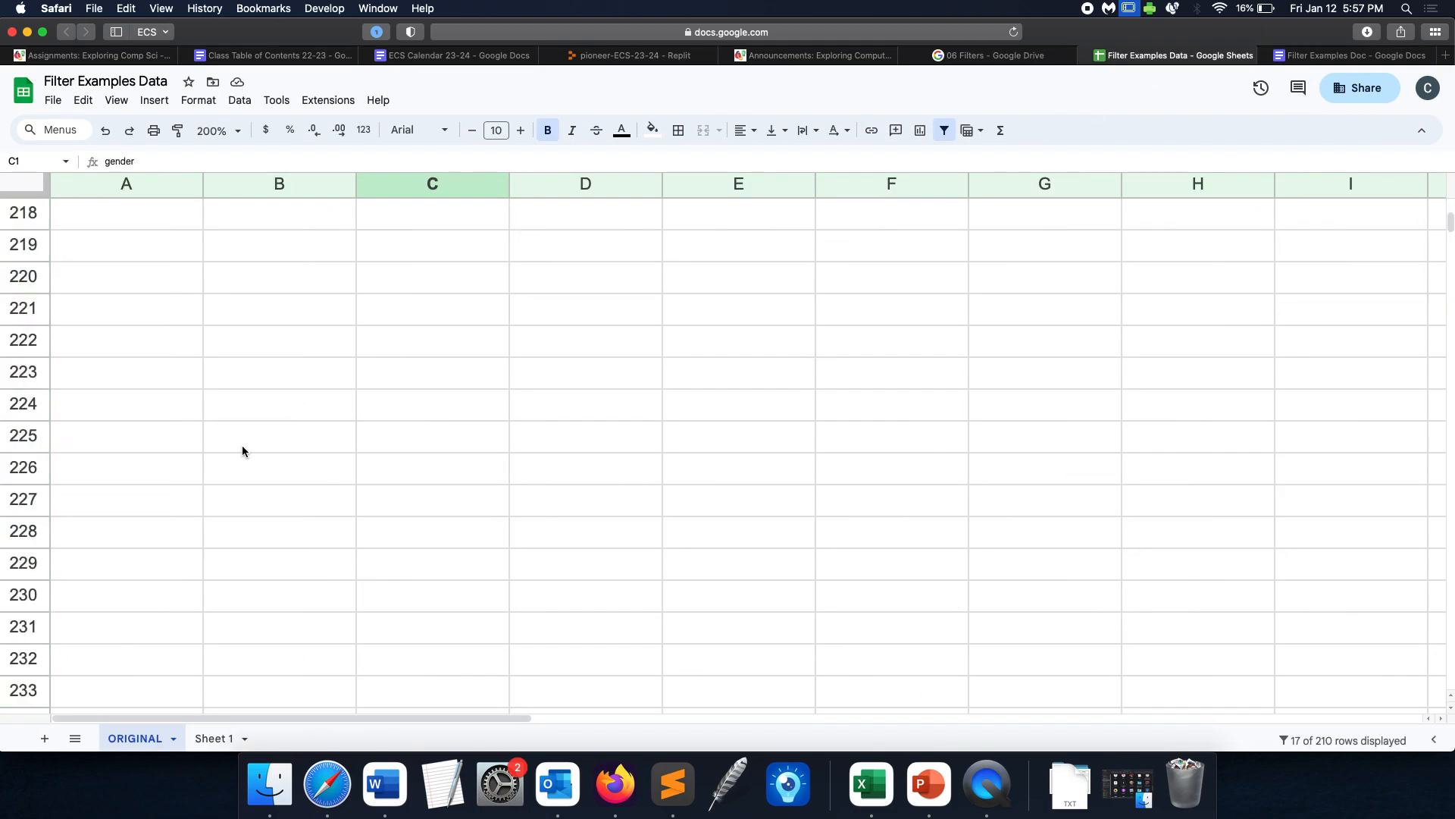
pyautogui.click(194, 336)
pyautogui.click(193, 310)
pyautogui.scroll(1, 271, 355)
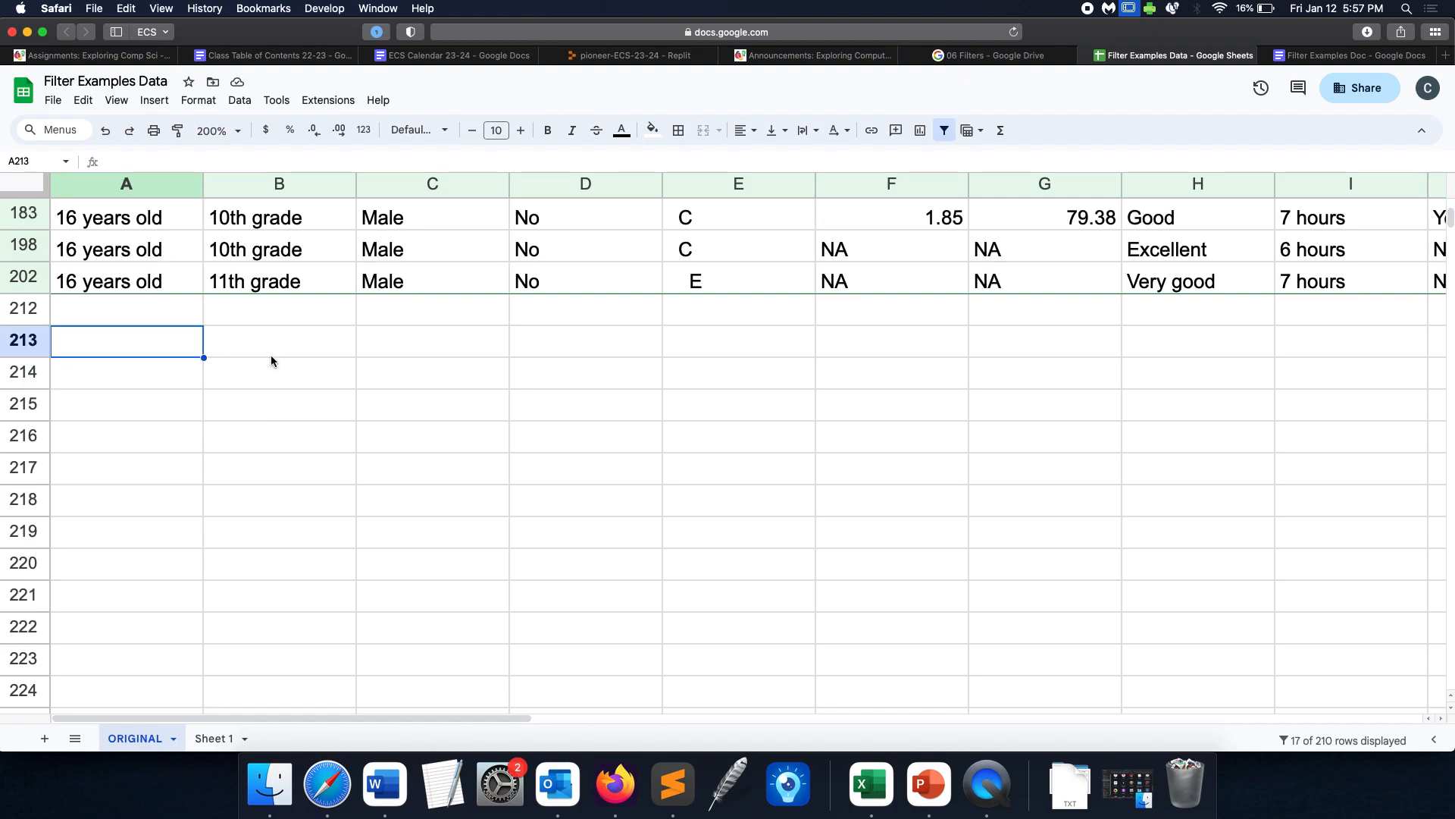
pyautogui.click(174, 366)
pyautogui.scroll(2, 348, 356)
pyautogui.write('=AVERAGE()')
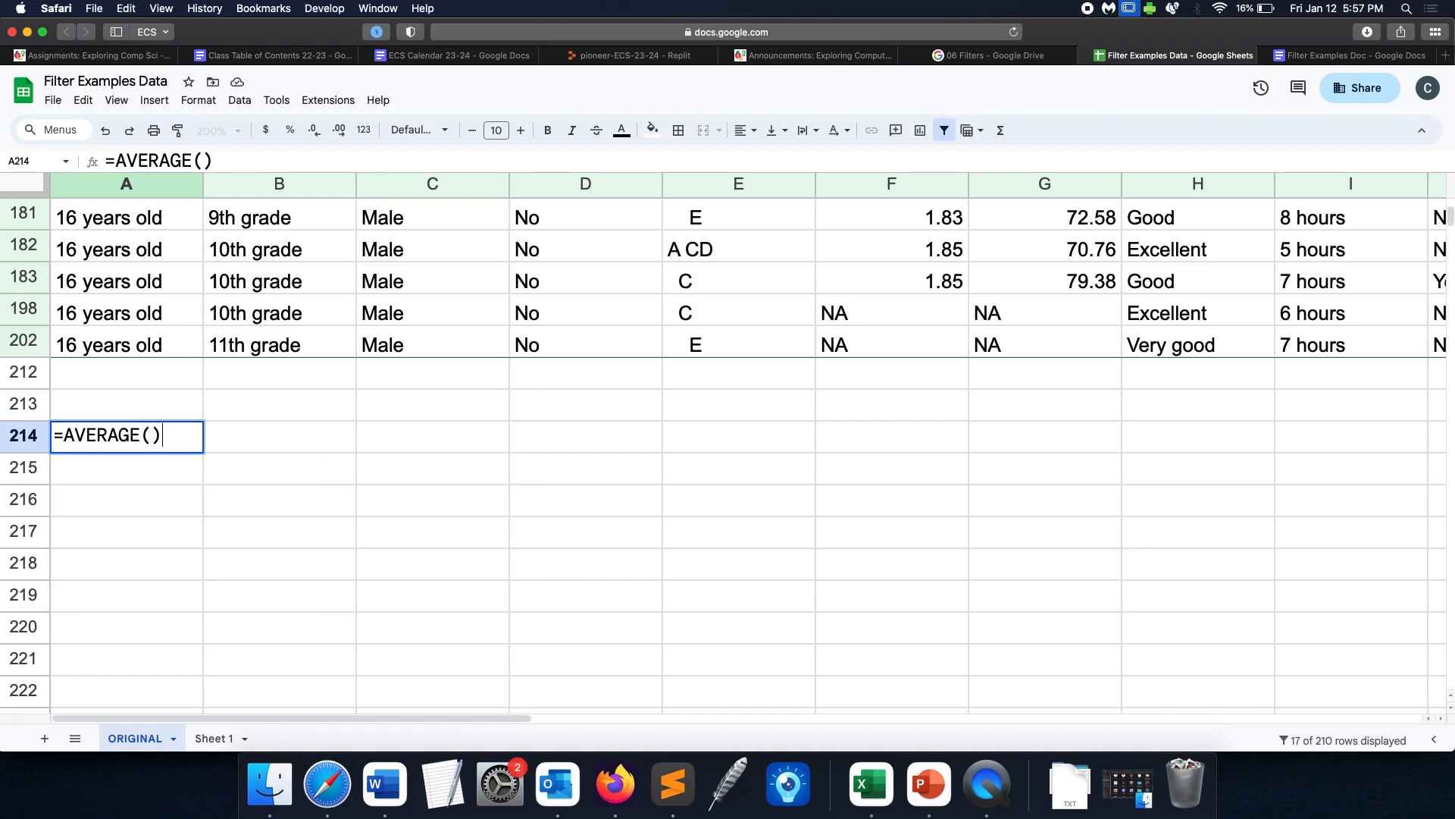
pyautogui.press('Left')
# Complete the AVERAGE formula in A214 with the filtered numeric weights G89:G183, entering =AVERAGE(G89:G183).
pyautogui.scroll(5, 1011, 310)
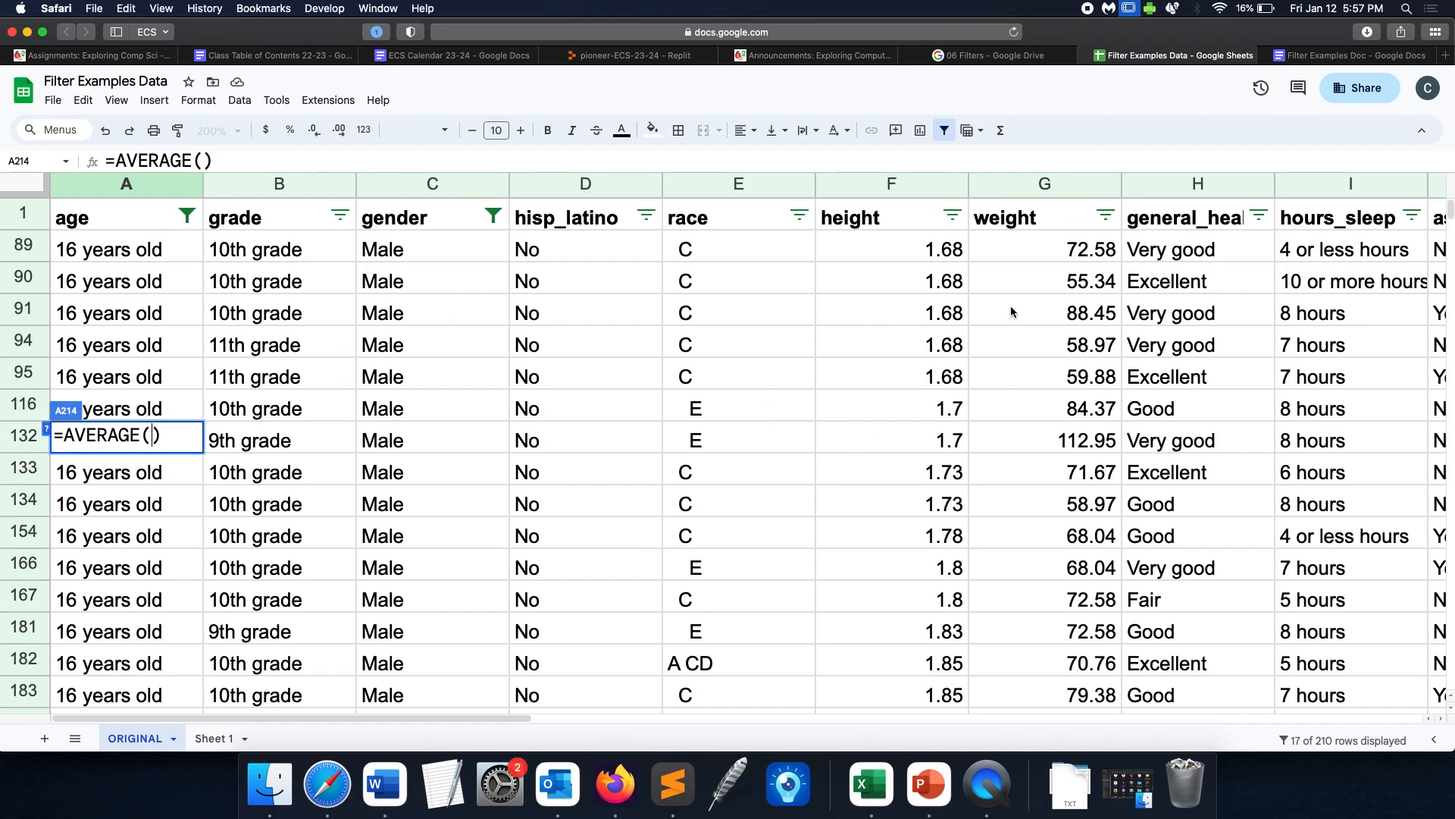
pyautogui.scroll(-3, 1039, 510)
pyautogui.moveTo(1025, 250); pyautogui.dragTo(1026, 536)
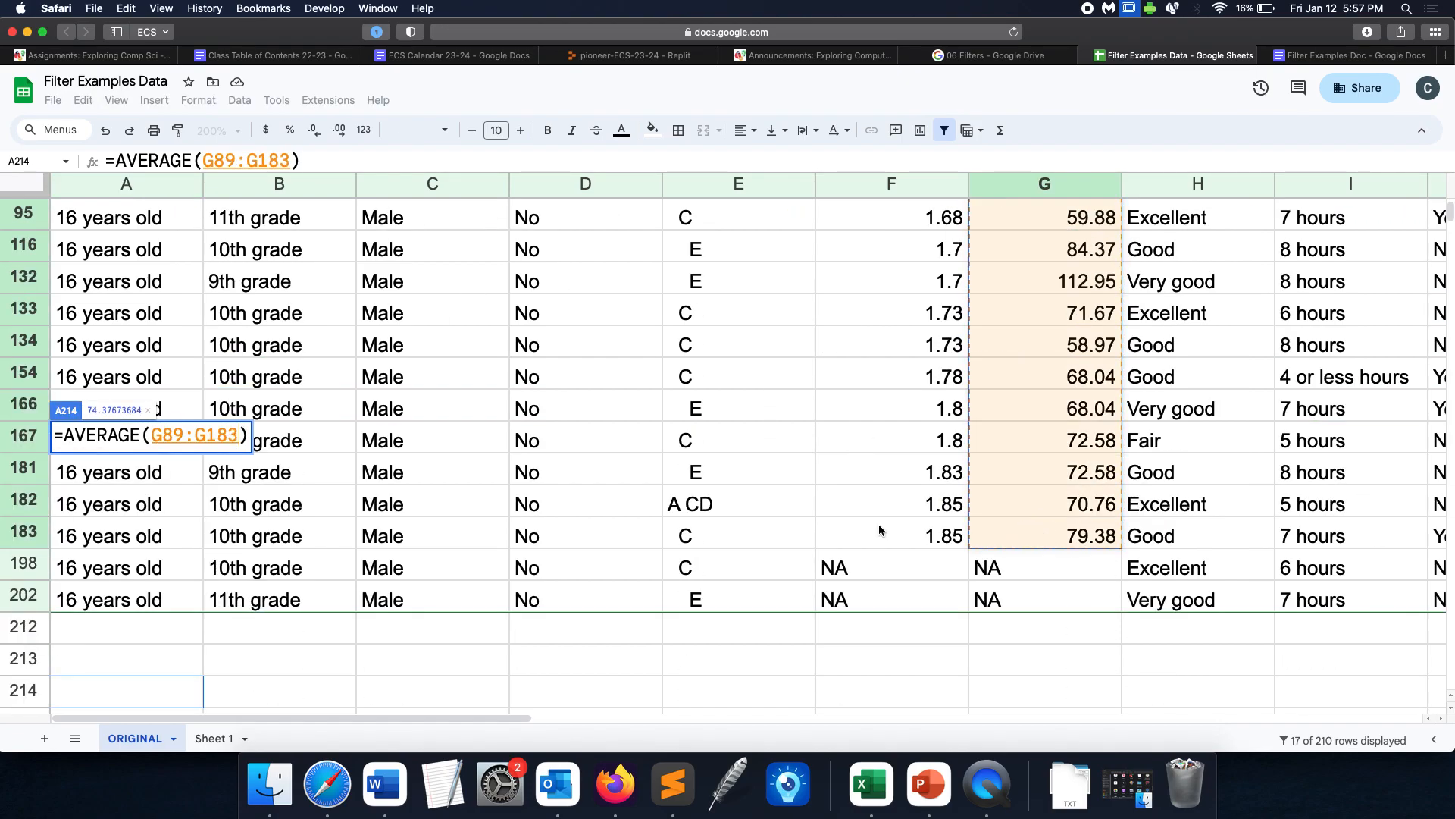
pyautogui.scroll(-1, 758, 536)
pyautogui.scroll(-1, 551, 535)
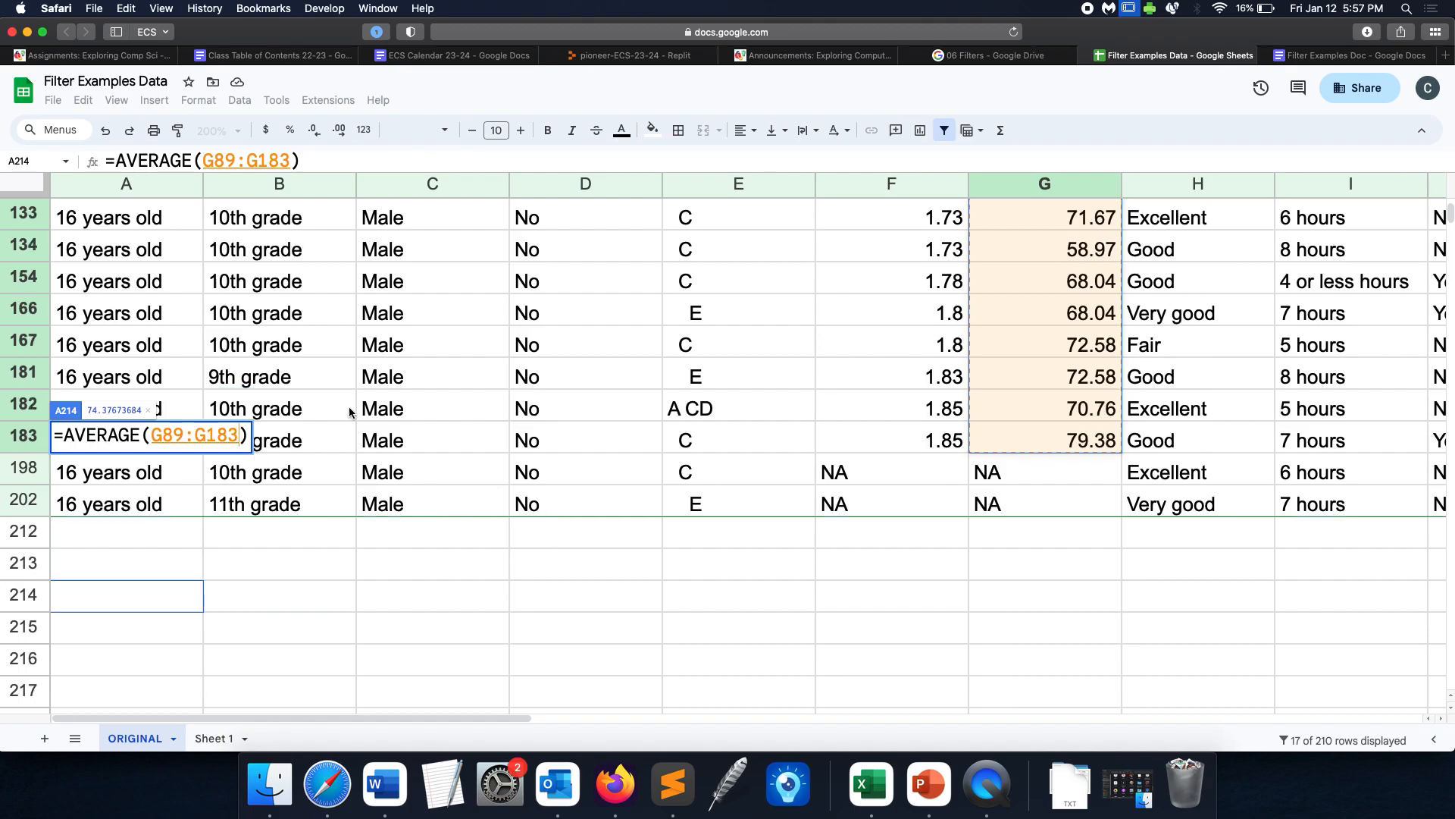
pyautogui.scroll(1, 403, 385)
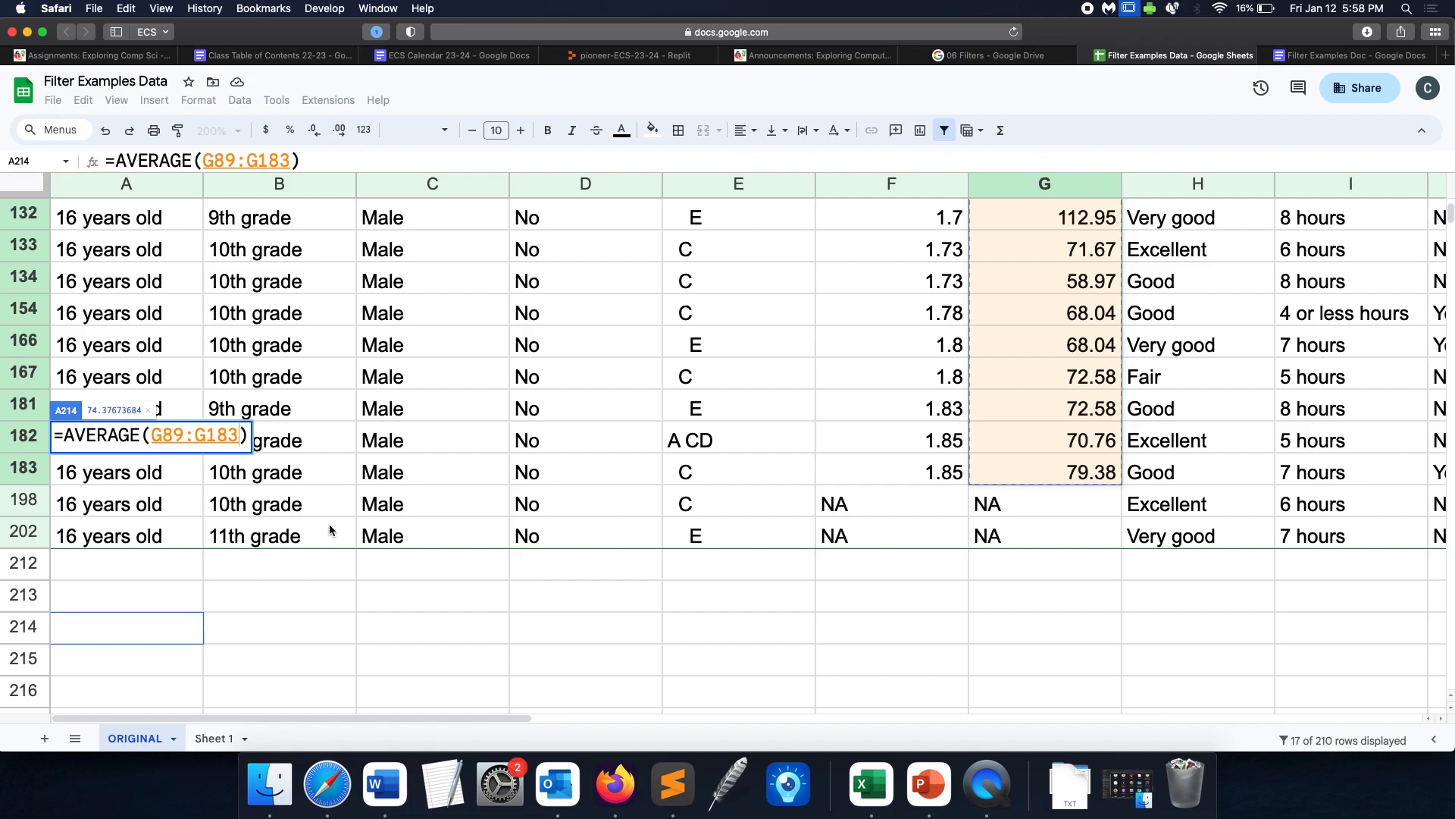
pyautogui.press('Return')
pyautogui.doubleClick(172, 636)
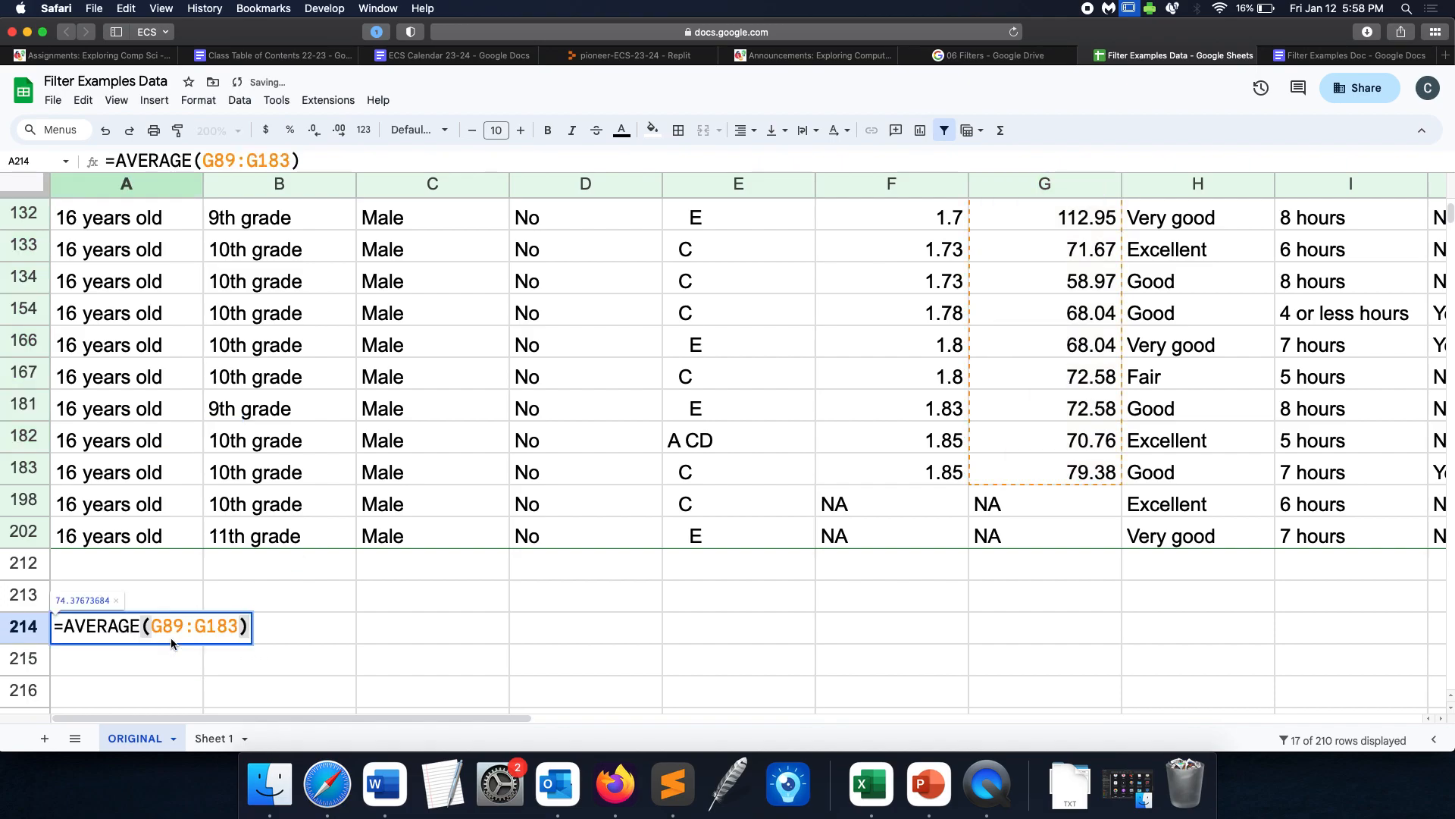
pyautogui.press('Return')
# Label the average with the note "^ wrong" in cell A215 and go to cell B214.
pyautogui.write('^ wrong')
pyautogui.press('Right')
pyautogui.press('Up')
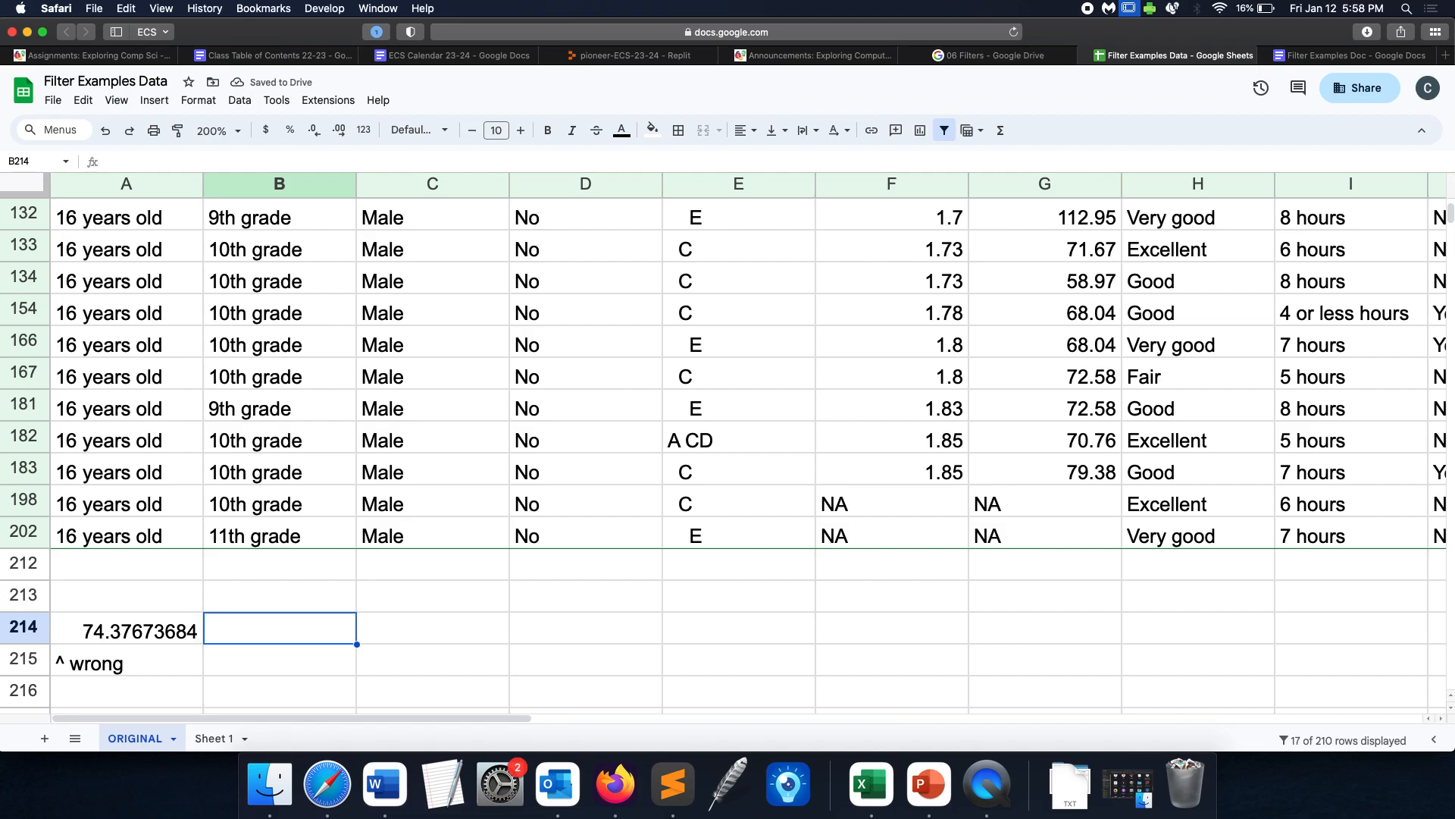
# Look up the SUBTOTAL function's syntax and function codes in the Filter Notes PowerPoint presentation, and return to the spreadsheet.
pyautogui.scroll(3, 686, 413)
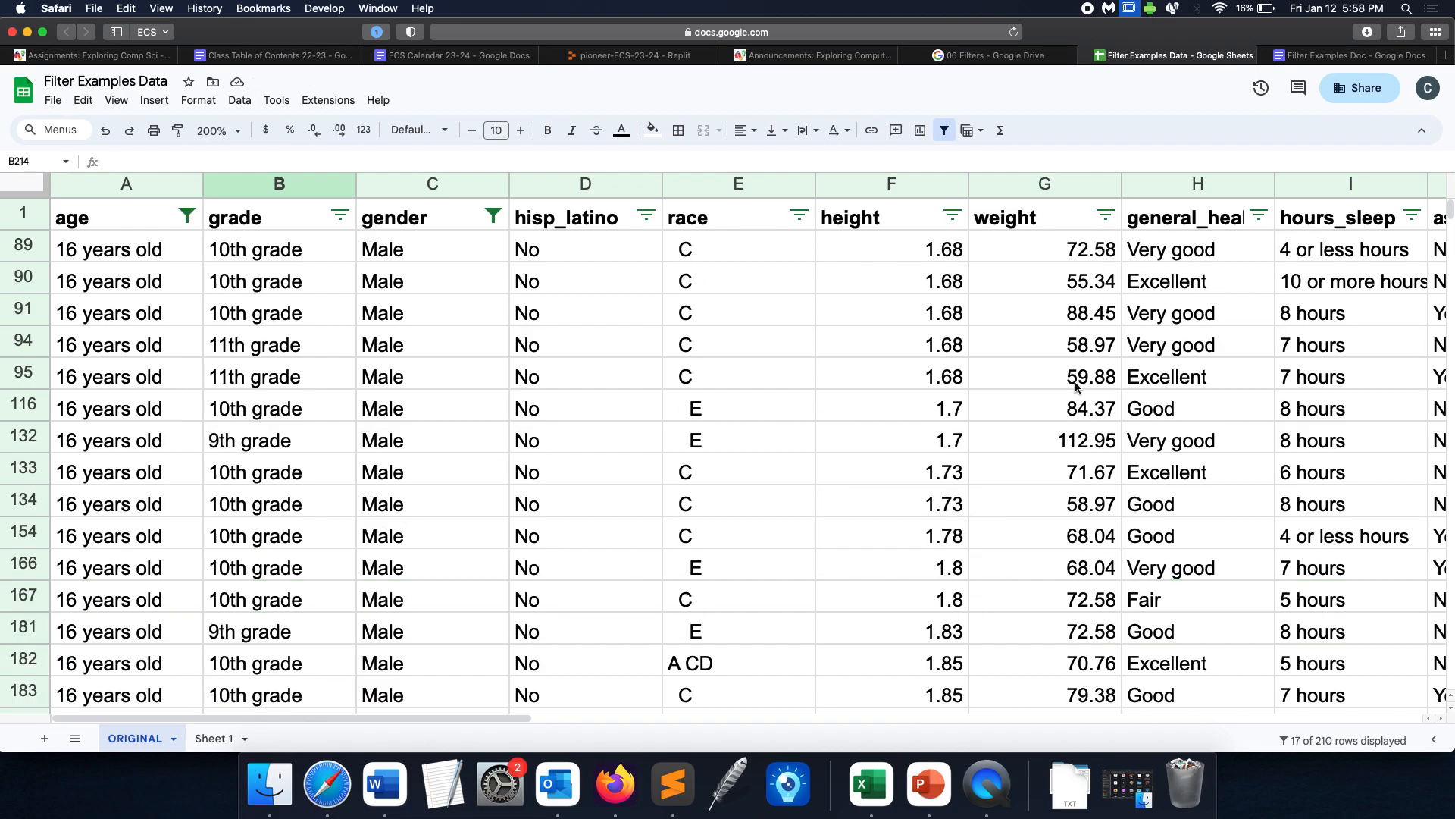
pyautogui.scroll(-5, 986, 571)
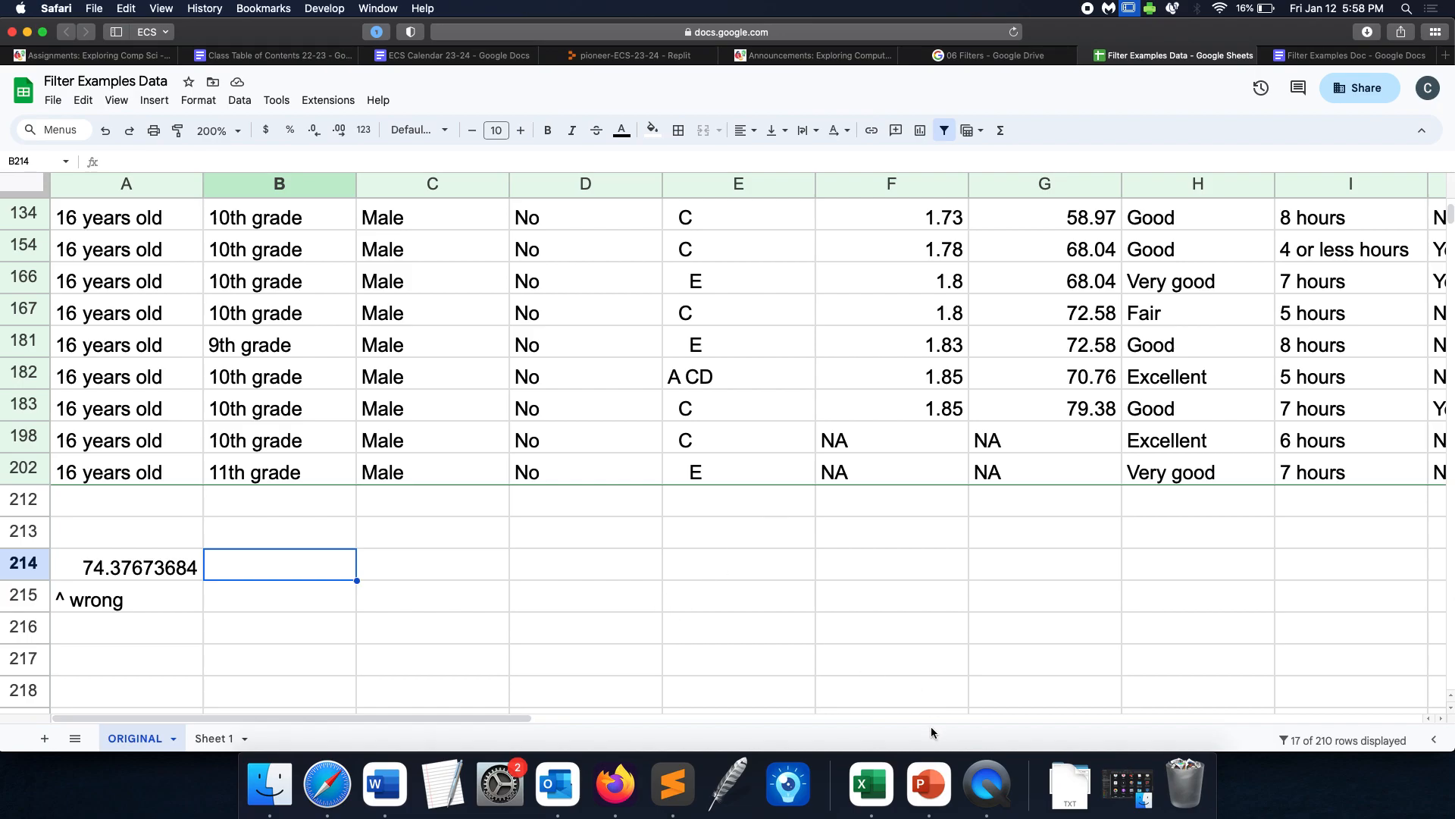
pyautogui.click(929, 784)
pyautogui.scroll(2, 365, 397)
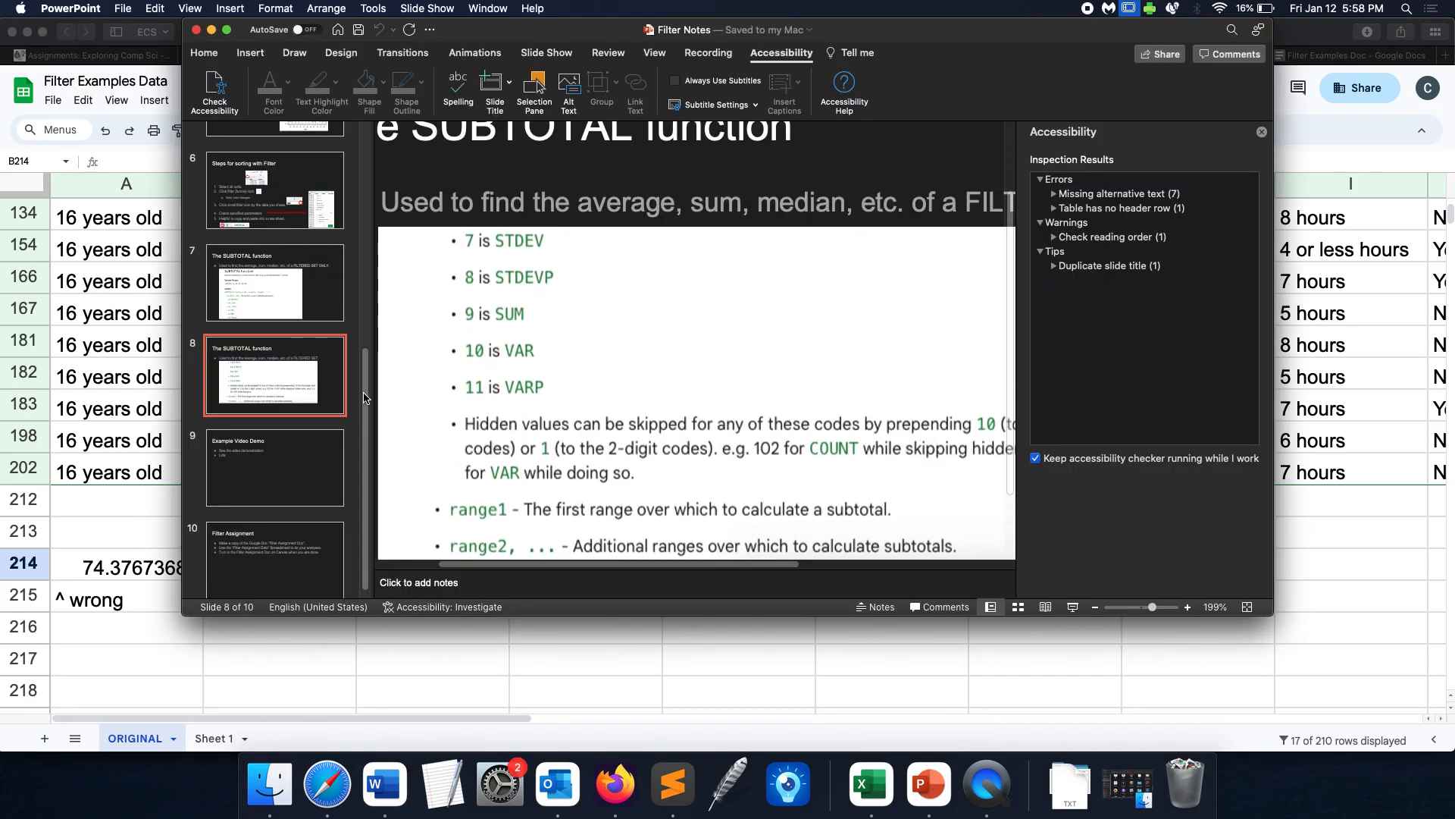
pyautogui.scroll(1, 365, 397)
pyautogui.click(276, 346)
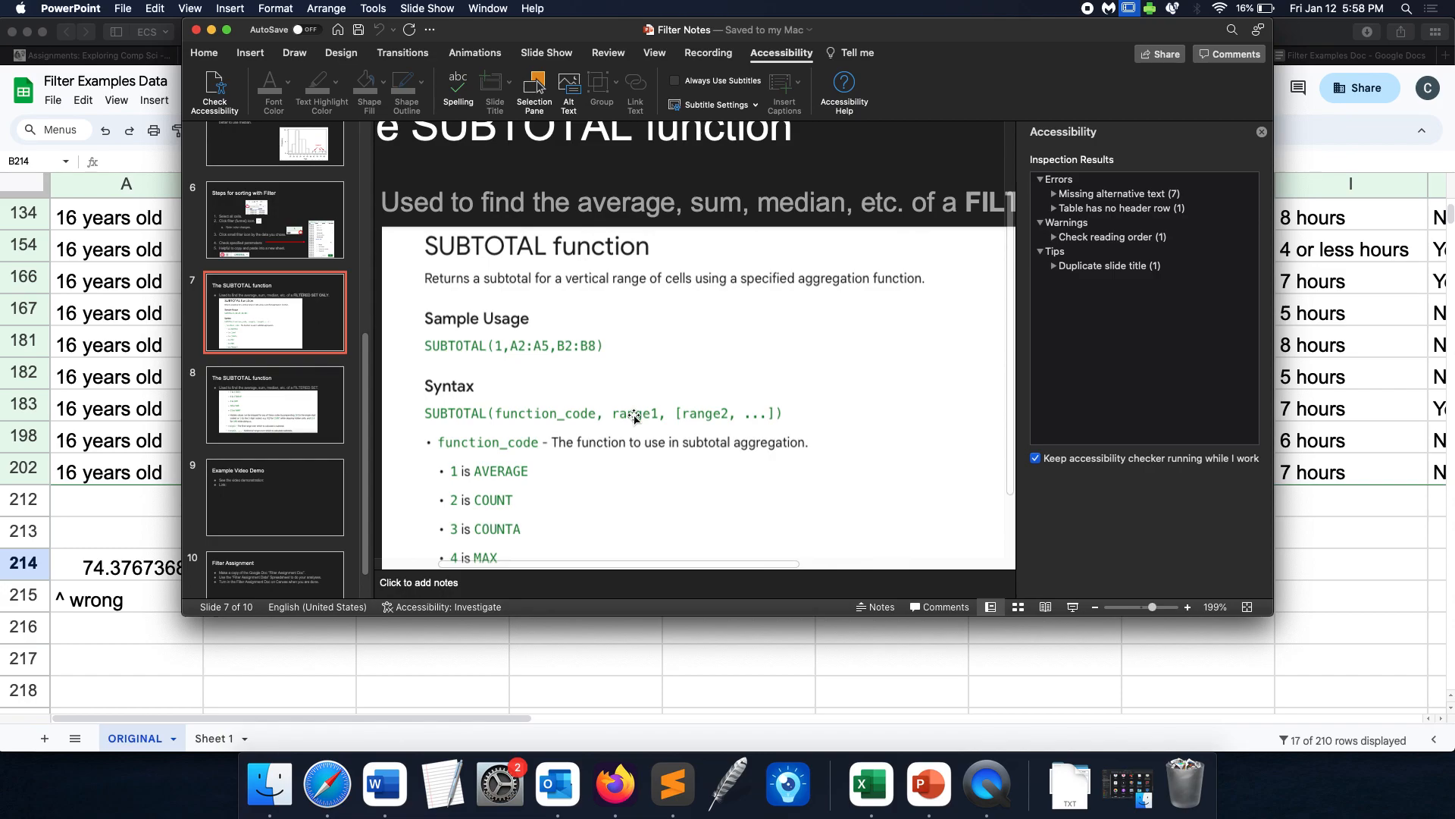
pyautogui.click(406, 626)
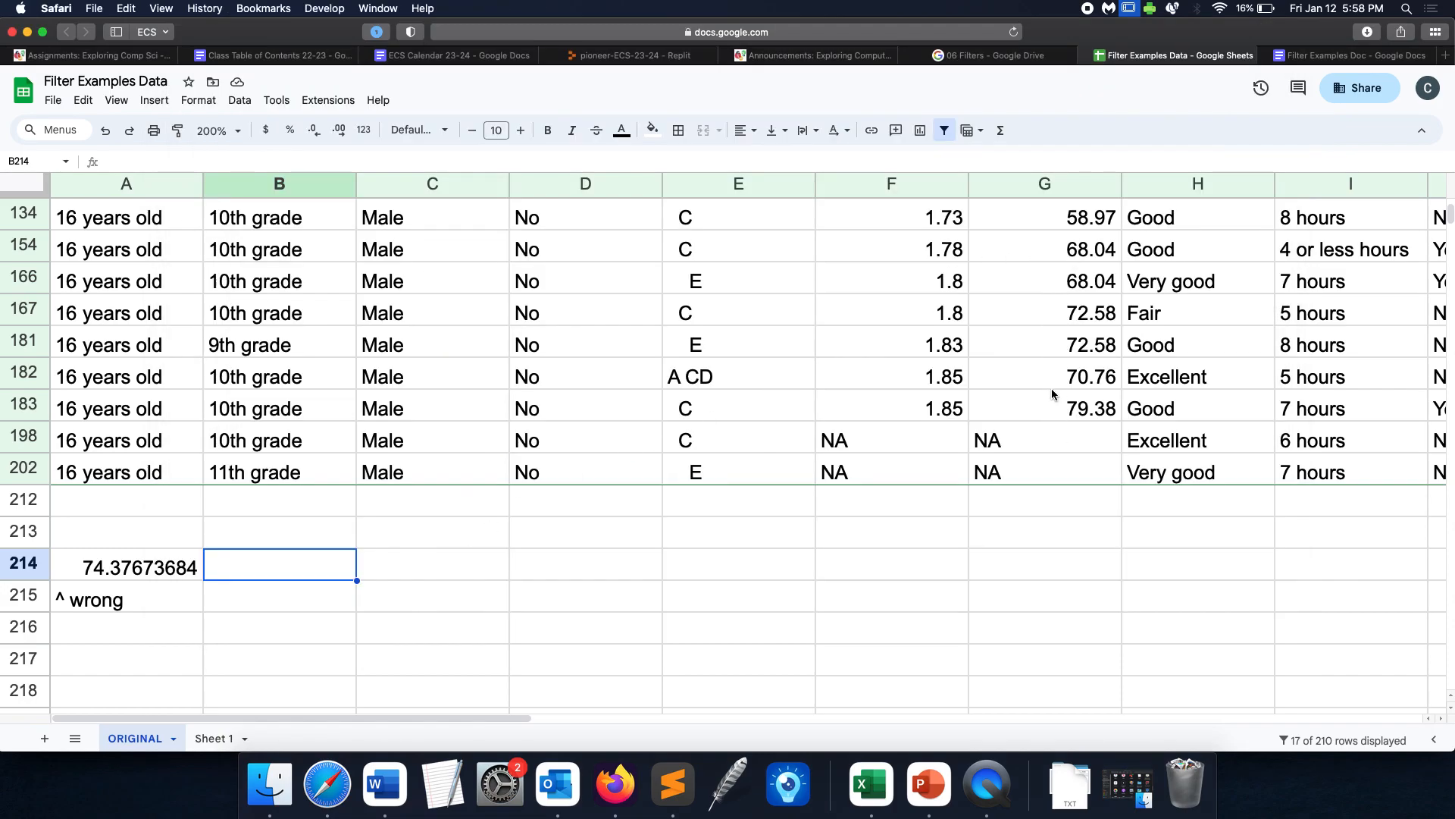
# Review the AVERAGE formula in A214 and enter =SUBTOTAL(1,G89:G183) in B214 for the filtered numeric weights.
pyautogui.click(176, 570)
pyautogui.click(186, 161)
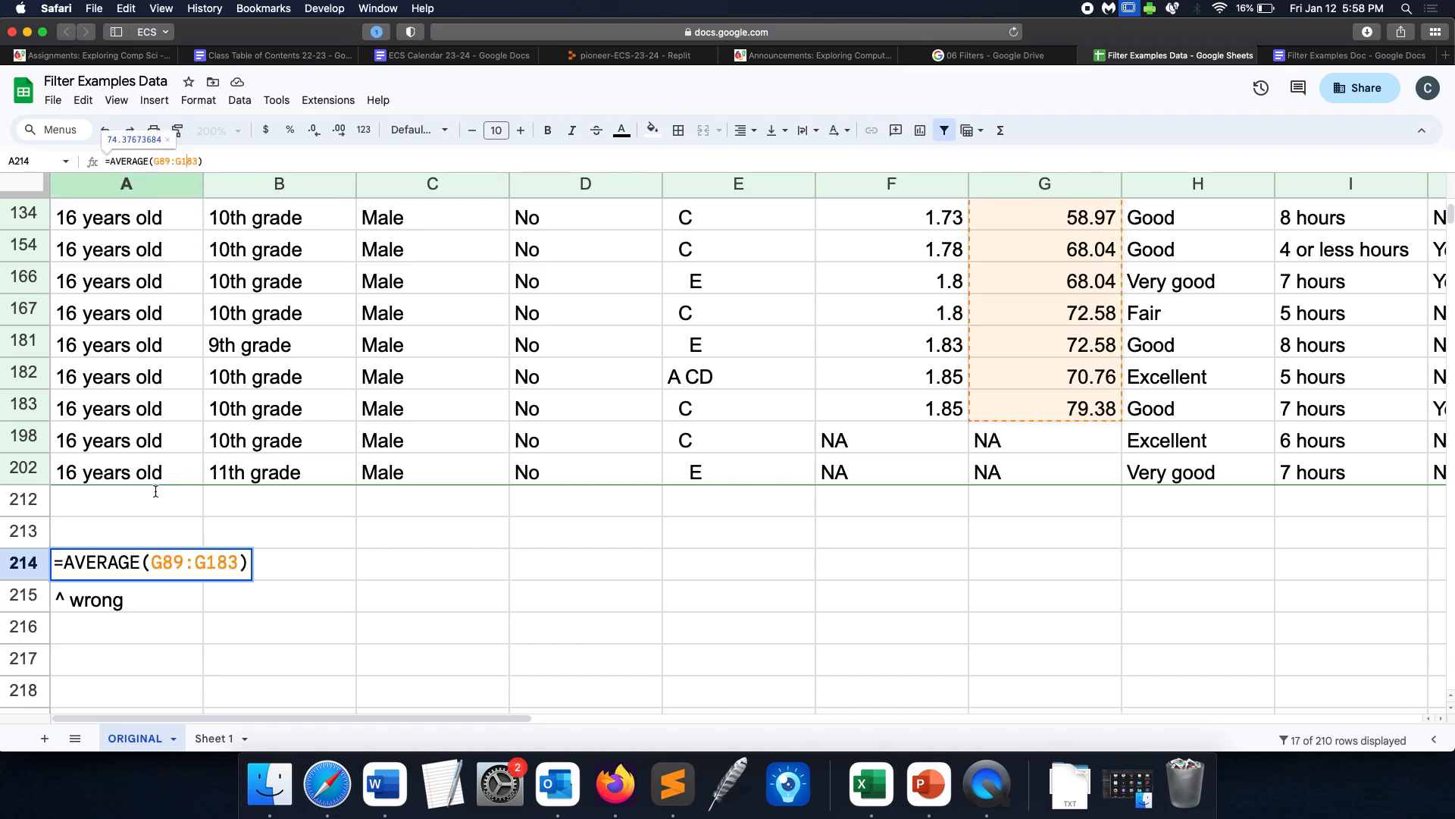
pyautogui.click(273, 575)
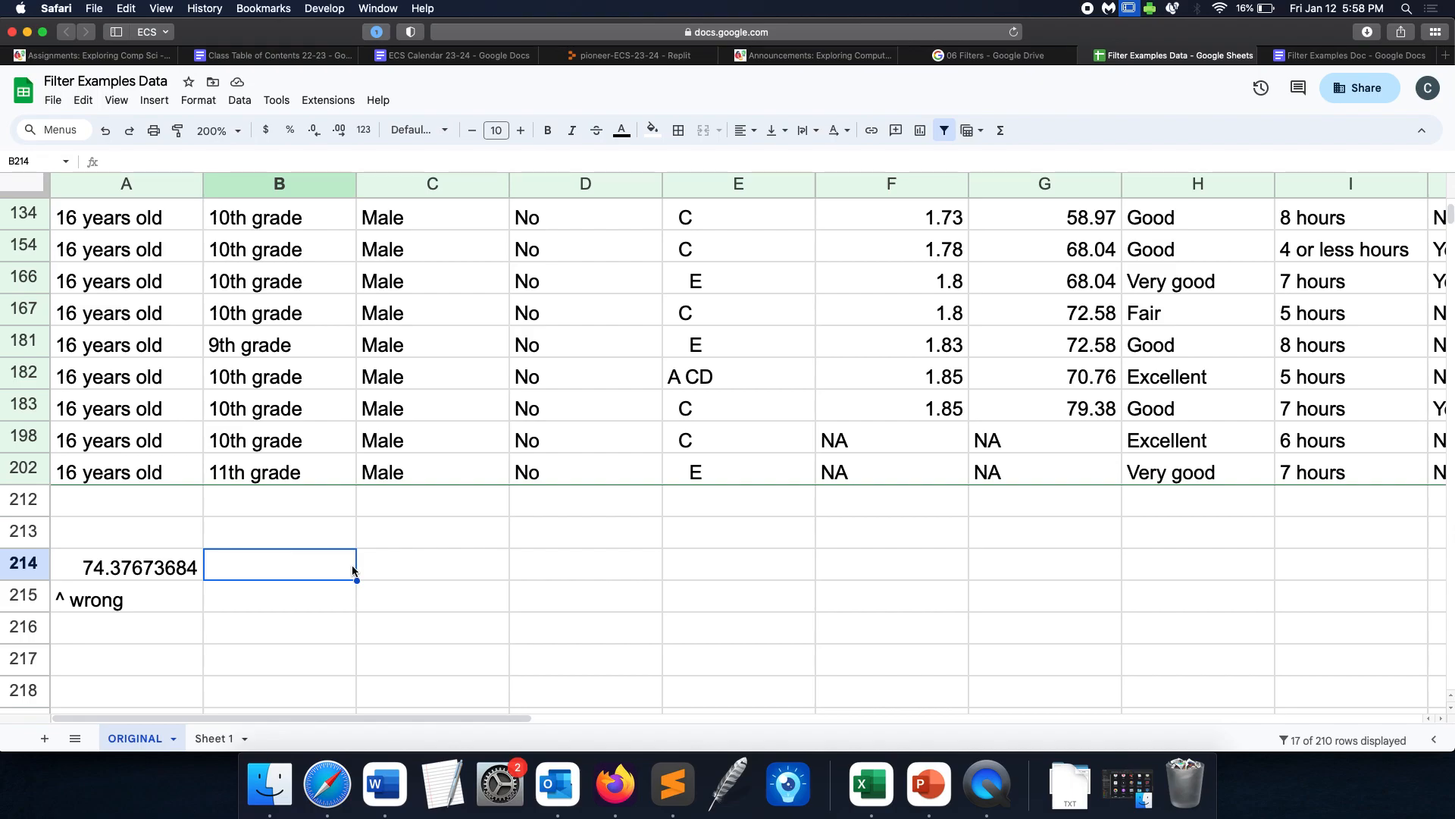
pyautogui.write('=SUBTOTA')
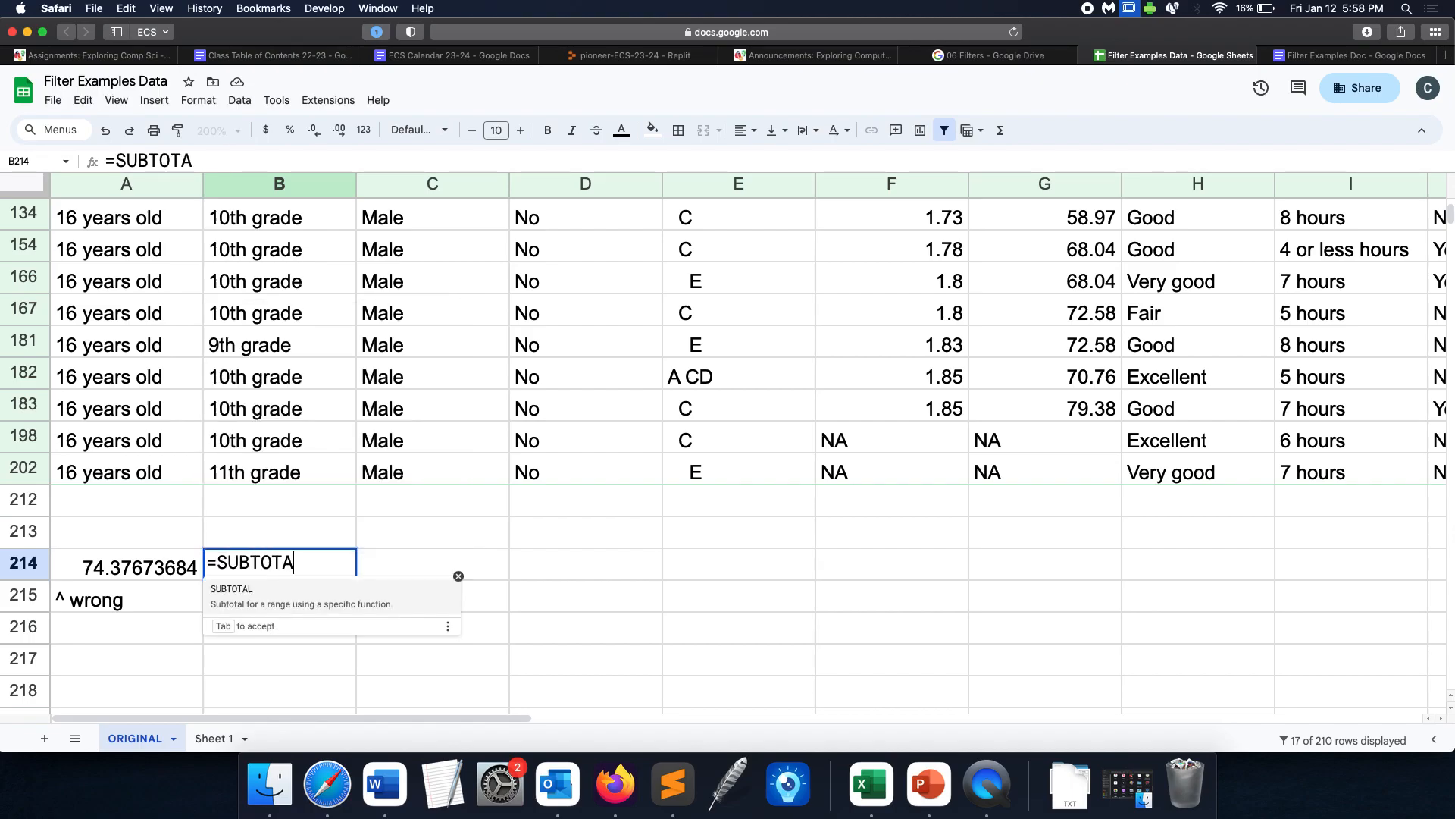
pyautogui.write('L(1,')
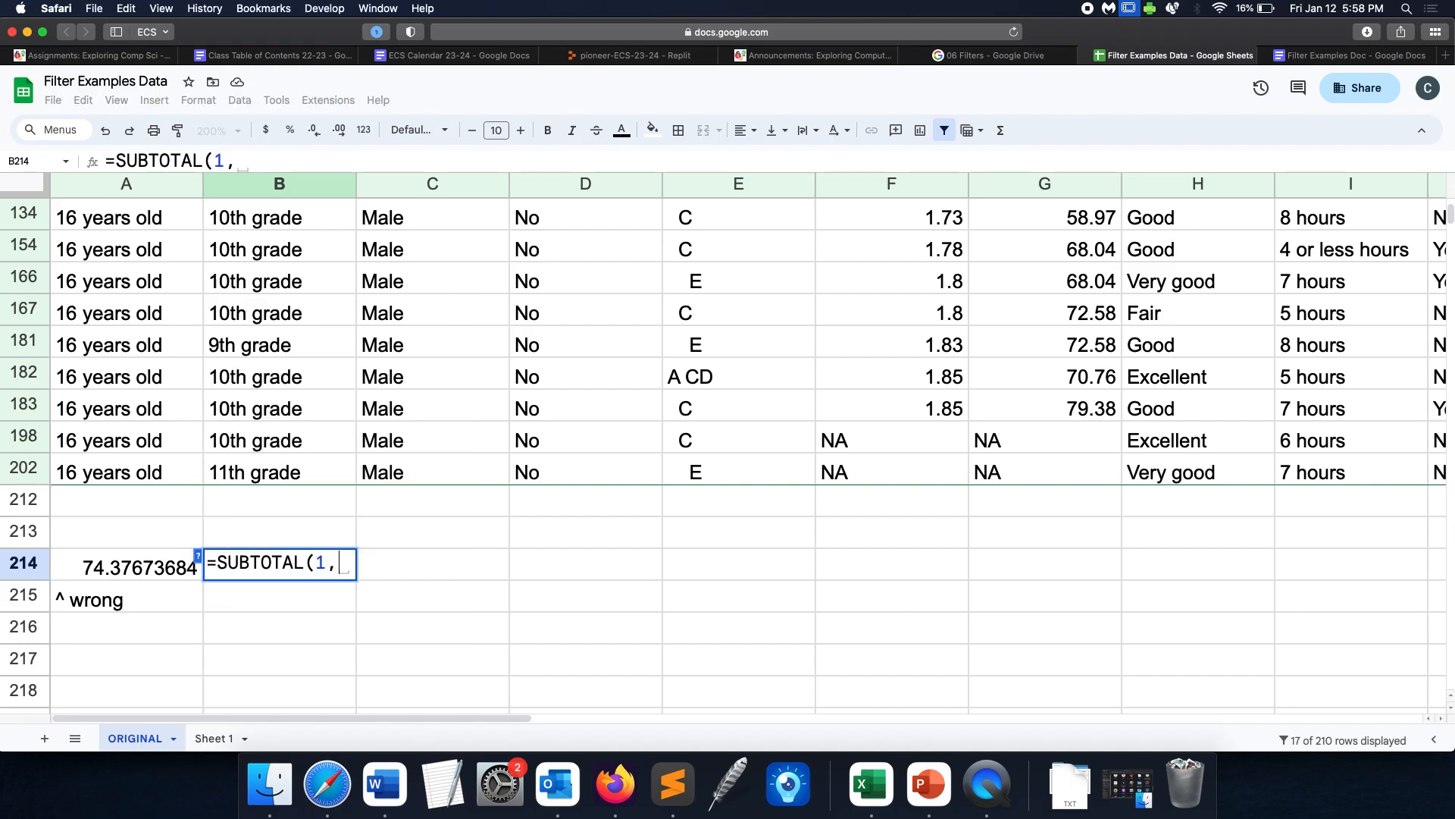
pyautogui.scroll(5, 1043, 580)
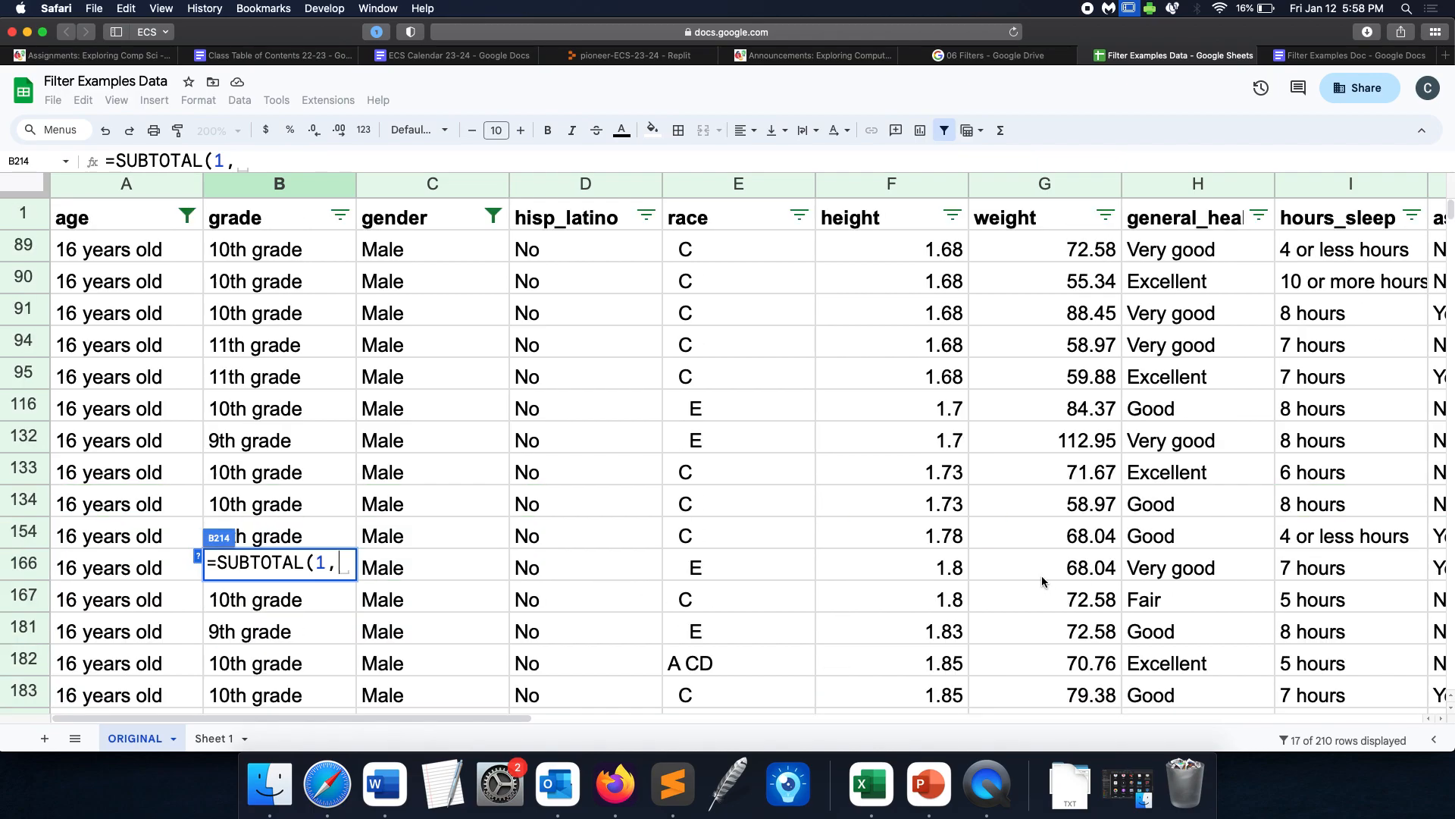
pyautogui.click(1080, 254)
pyautogui.moveTo(1080, 254); pyautogui.dragTo(1086, 659)
pyautogui.write(')')
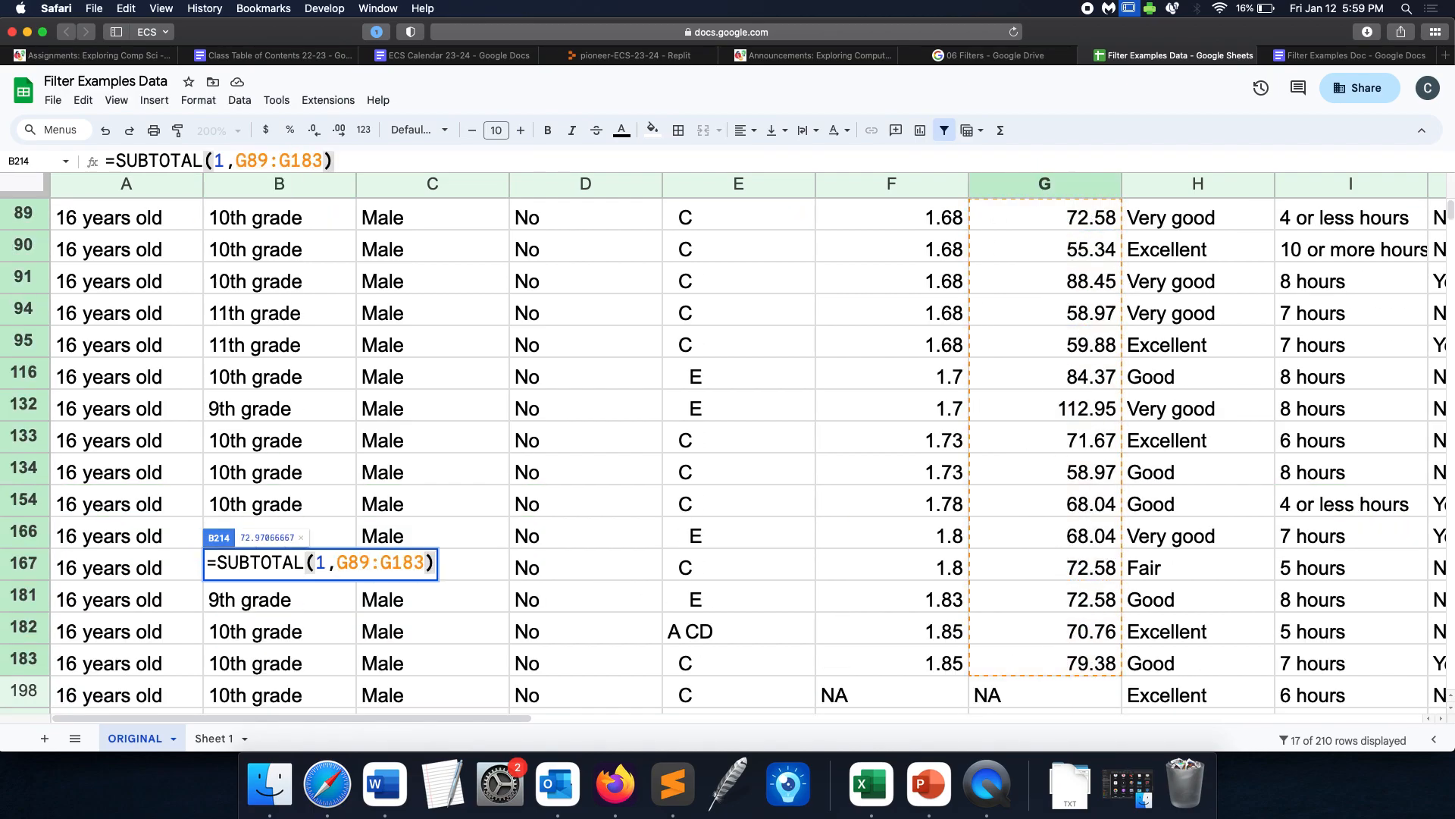
pyautogui.press('Return')
# Compare the formulas in A214 and B214 and label the SUBTOTAL result with the note "^ correct" in cell B215.
pyautogui.click(290, 637)
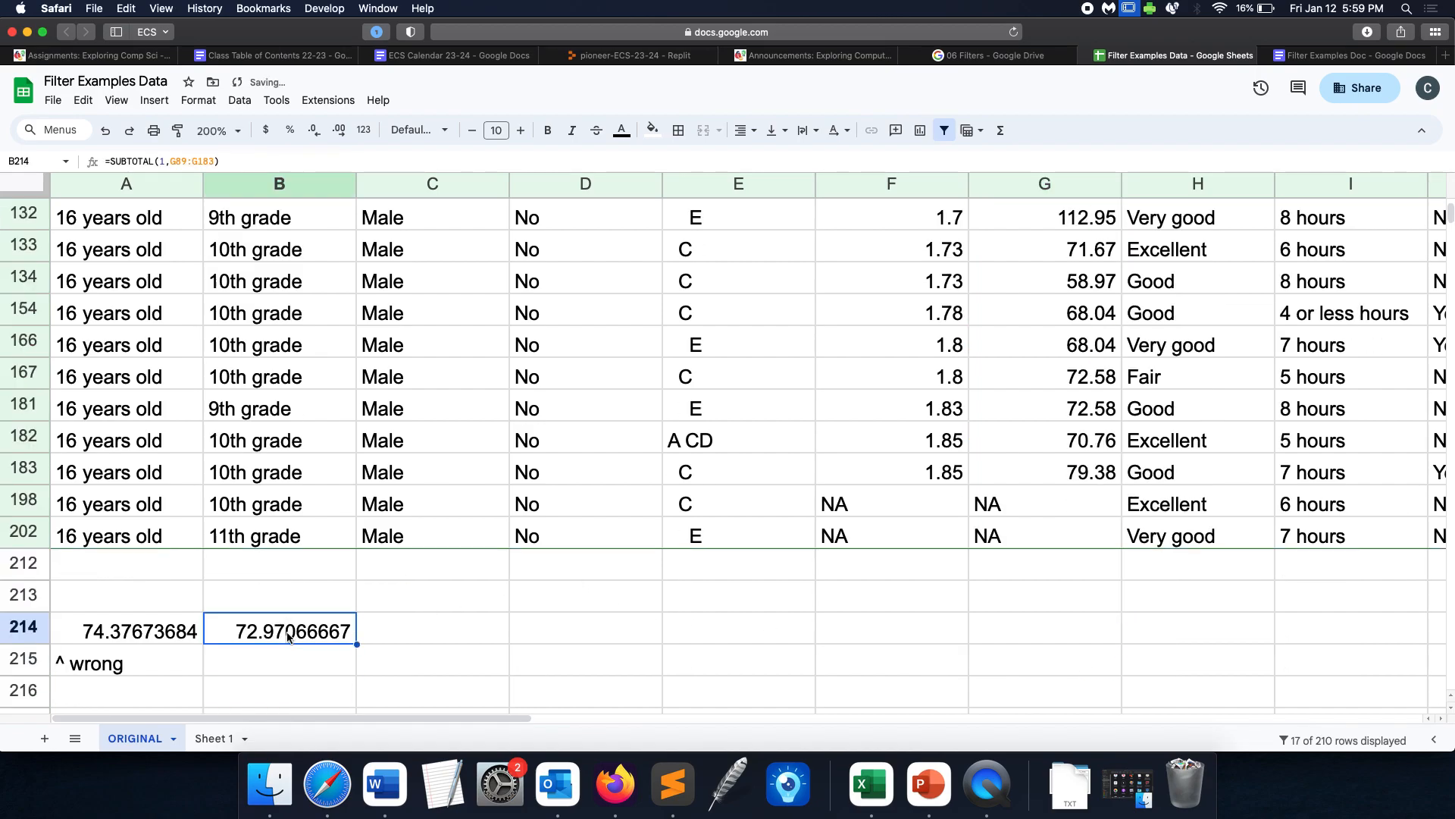
pyautogui.click(146, 635)
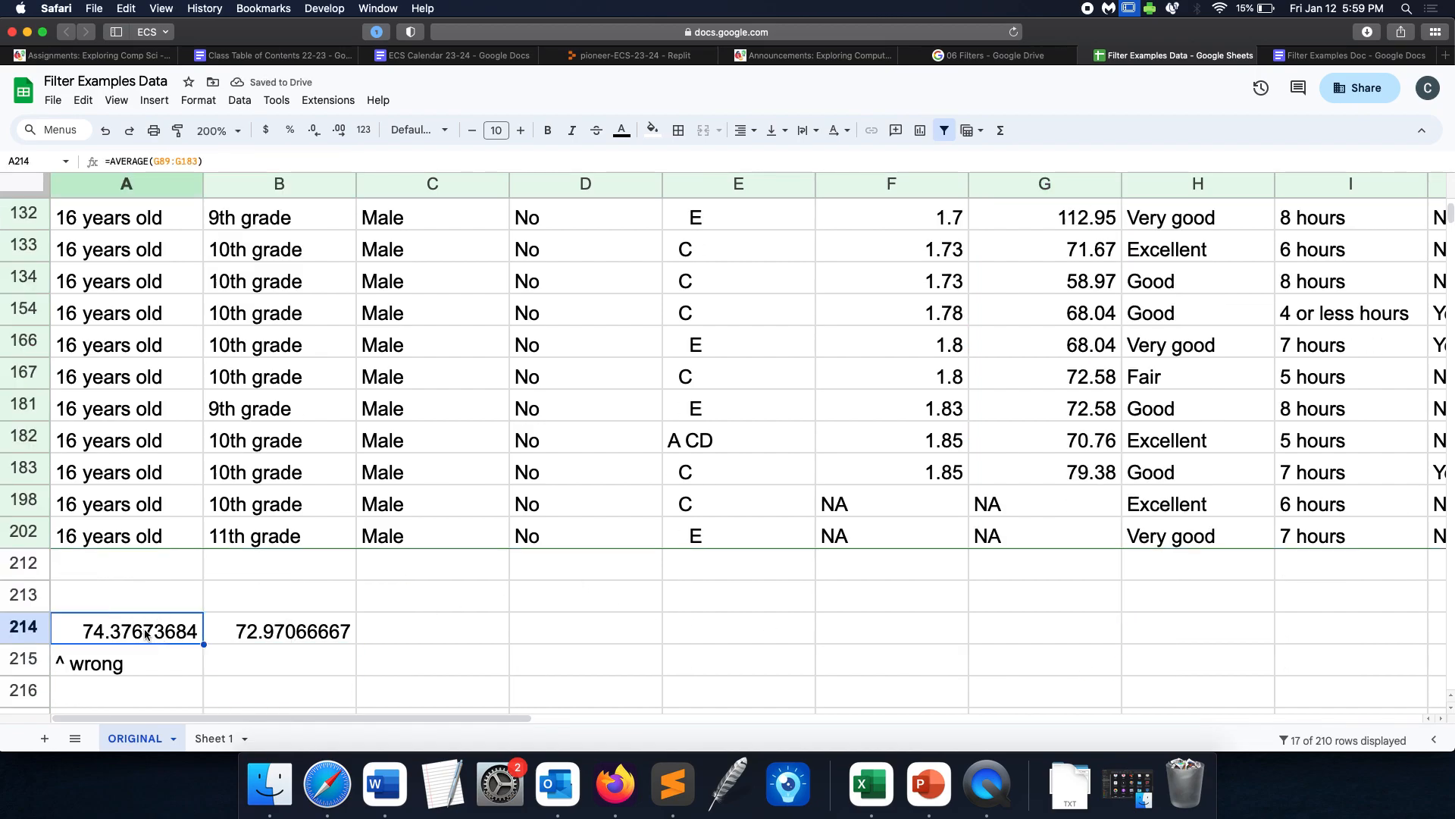
pyautogui.click(253, 638)
pyautogui.doubleClick(244, 629)
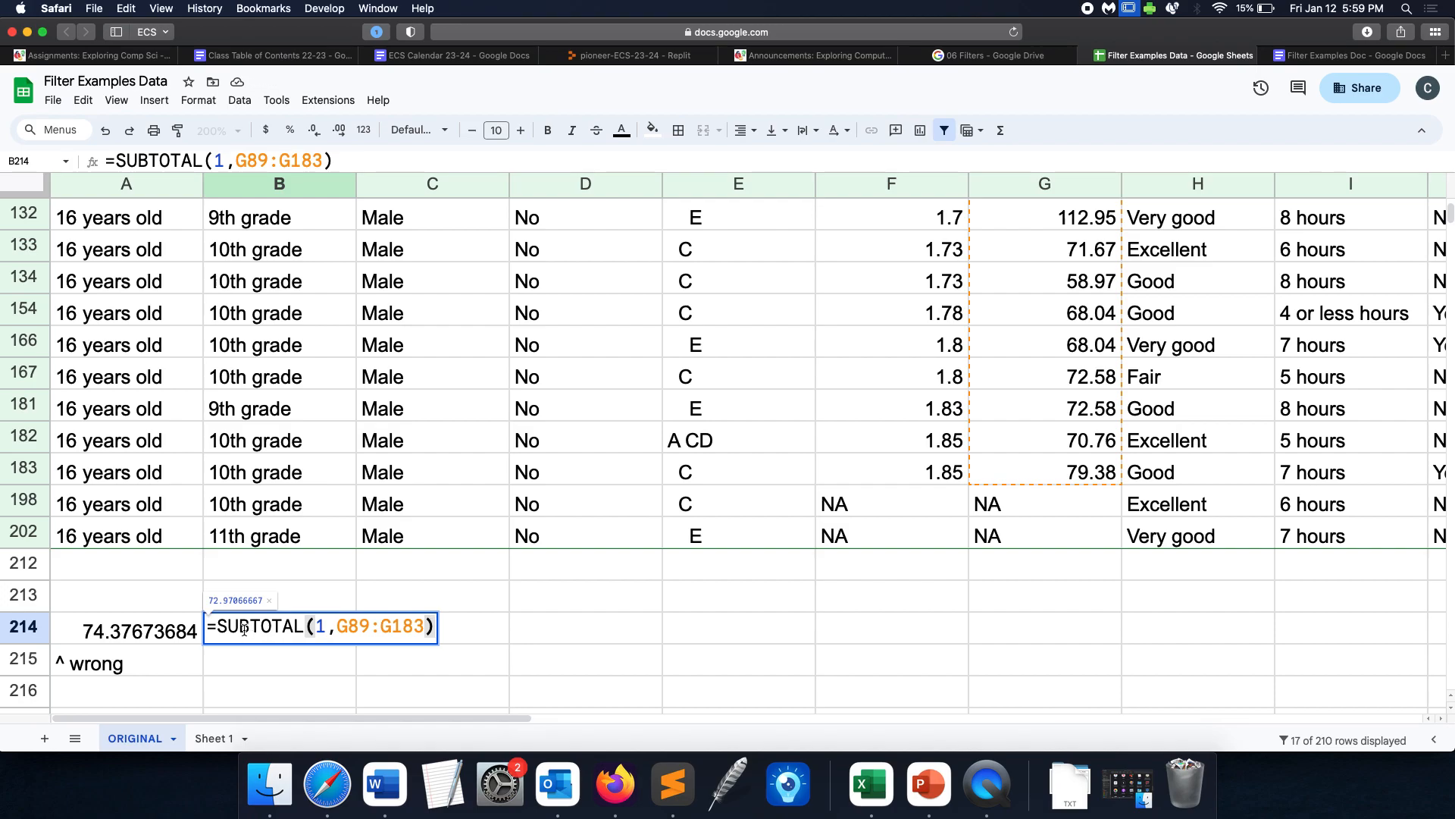
pyautogui.press('Return')
pyautogui.write('^ correct')
pyautogui.press('Return')
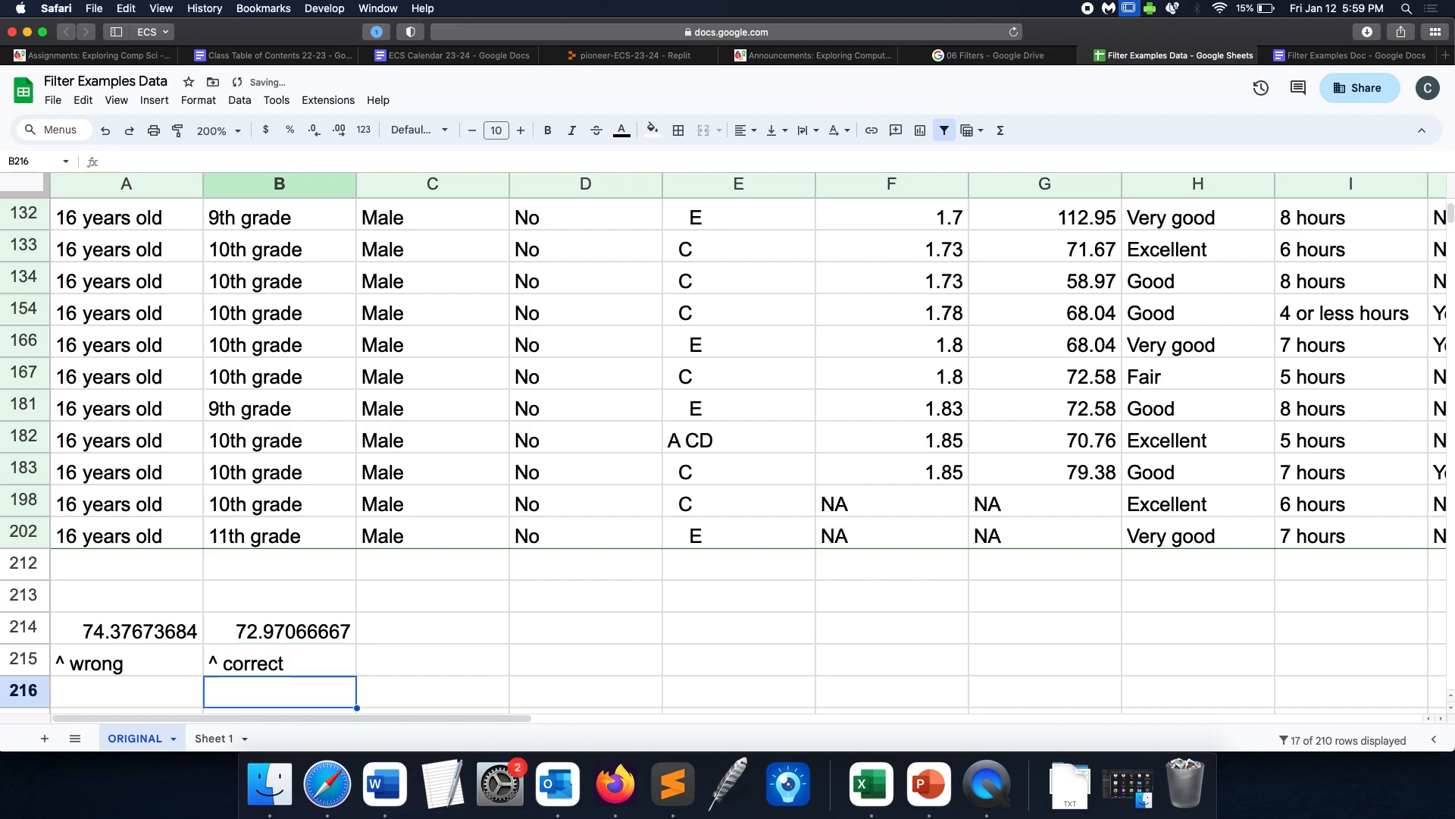
# Answer the 16 year old boys' mean weight question in the Filter Examples Doc with "72.97 kg".
pyautogui.click(278, 637)
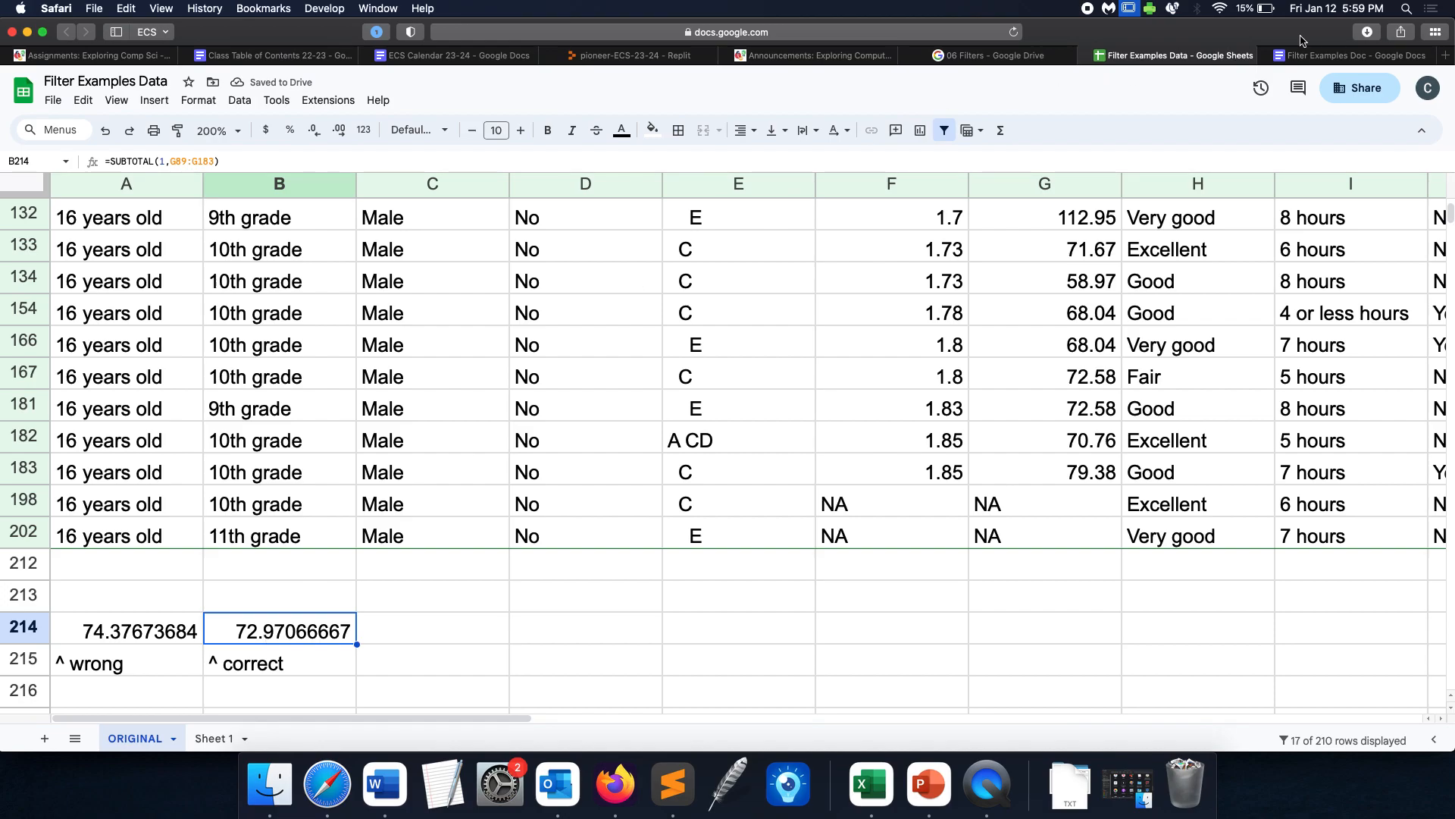
pyautogui.click(1328, 55)
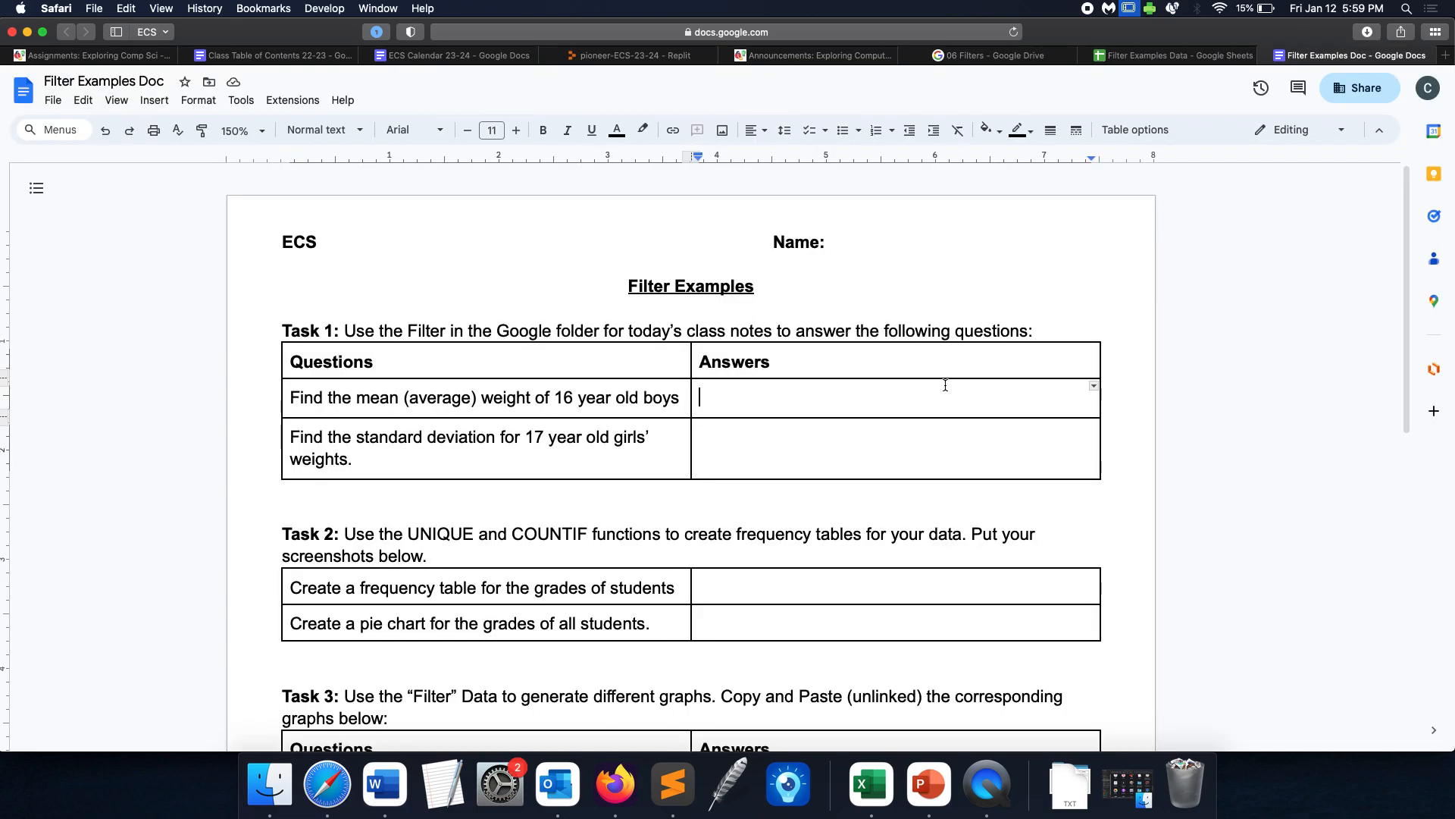
pyautogui.write('72/')
pyautogui.press('BackSpace')
pyautogui.write('.97 kg')
pyautogui.click(942, 448)
# Return to the Filter Examples Data spreadsheet and clear the calculations and notes in A214:C216.
pyautogui.click(1173, 55)
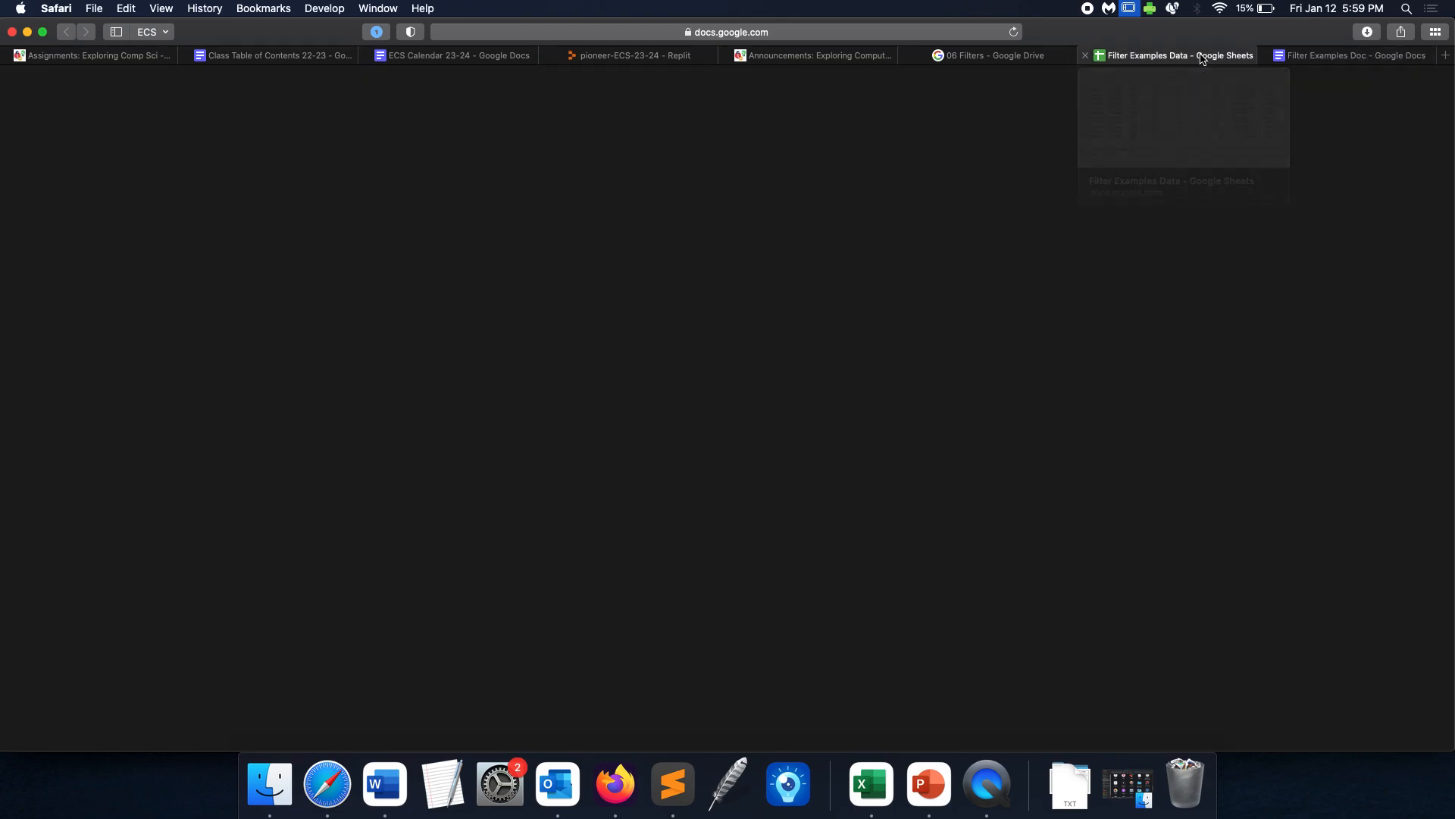
pyautogui.moveTo(411, 686); pyautogui.dragTo(154, 625)
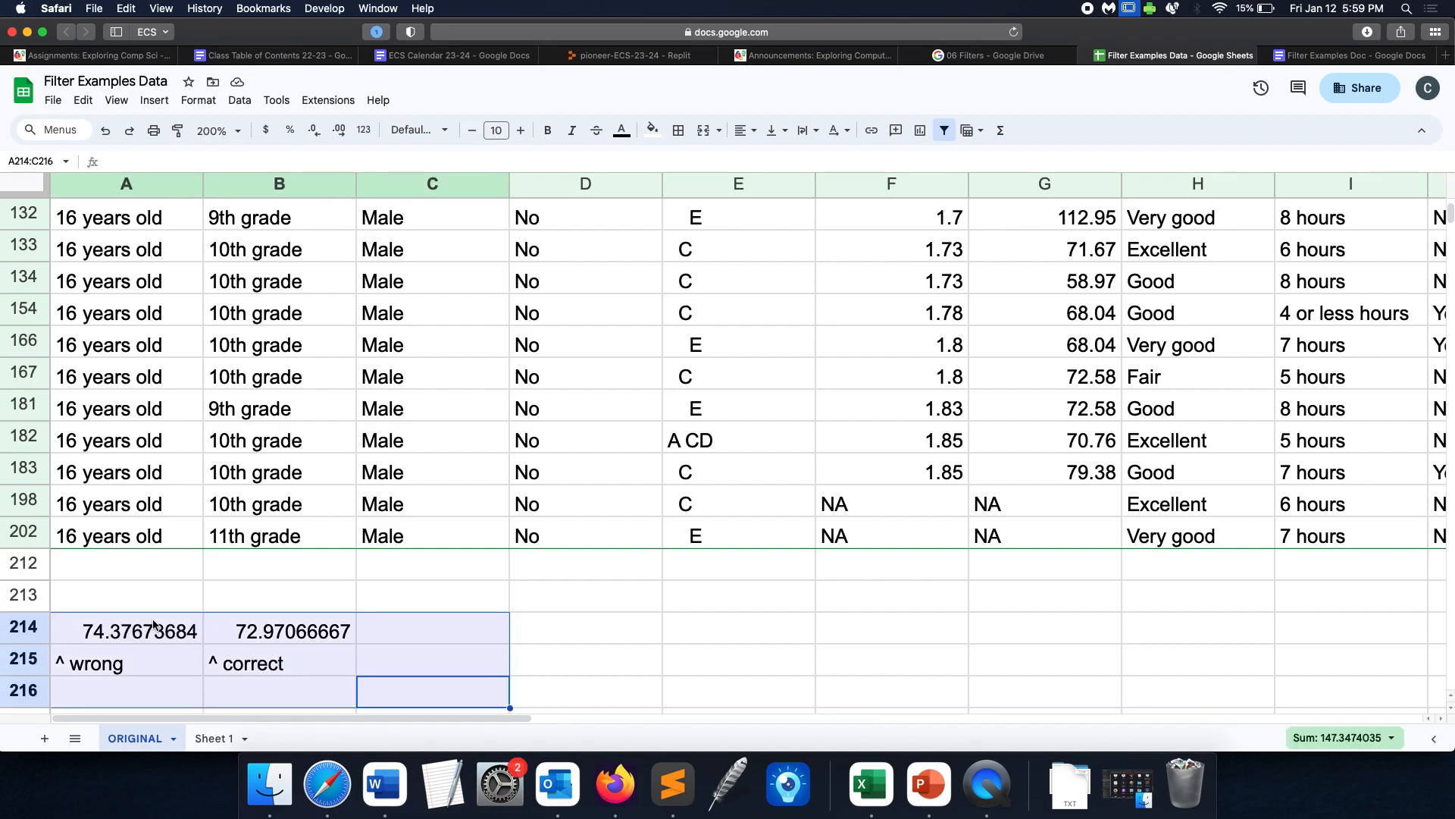
pyautogui.press('Delete')
pyautogui.scroll(3, 283, 578)
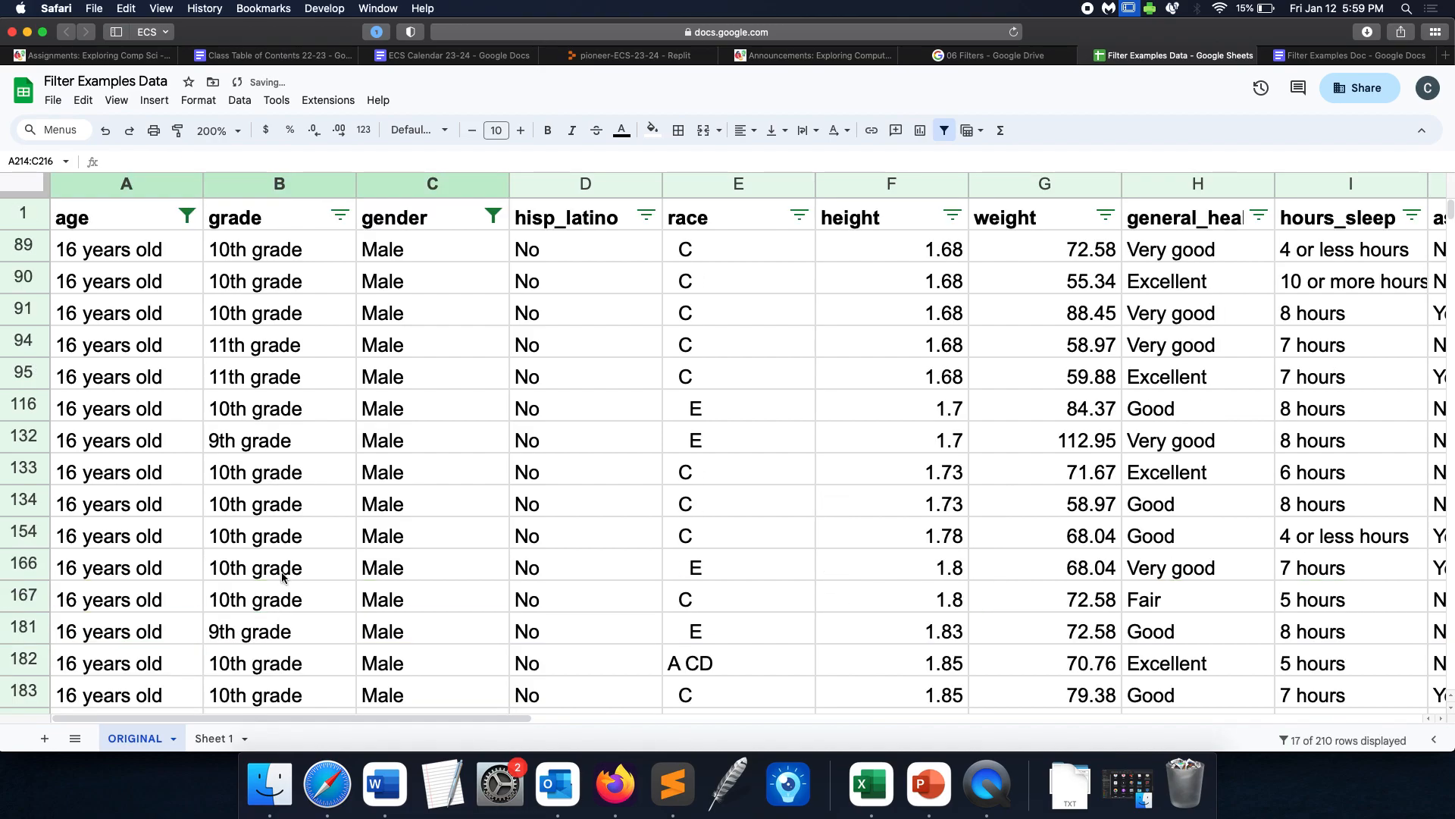
pyautogui.click(187, 217)
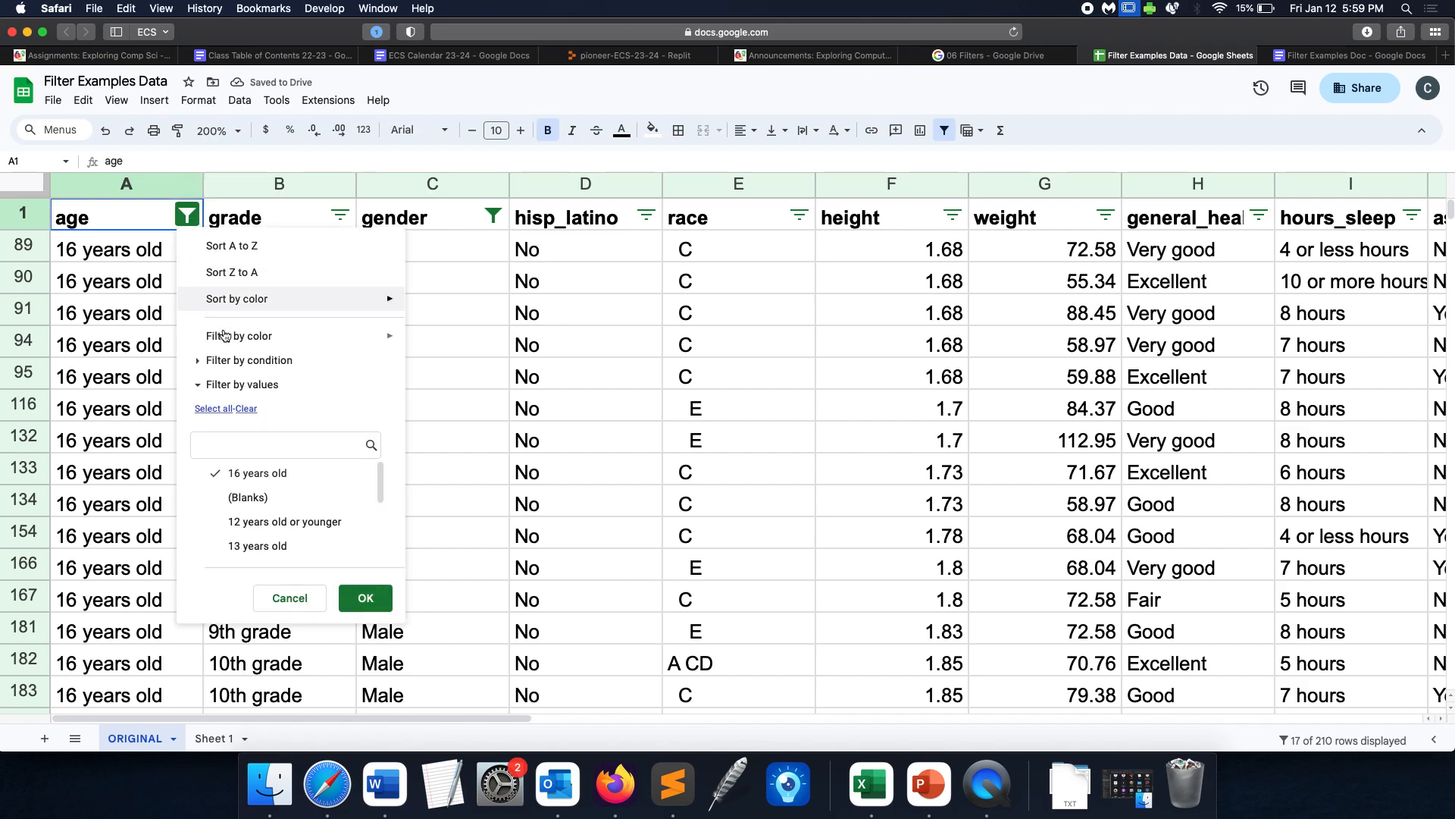
pyautogui.click(213, 408)
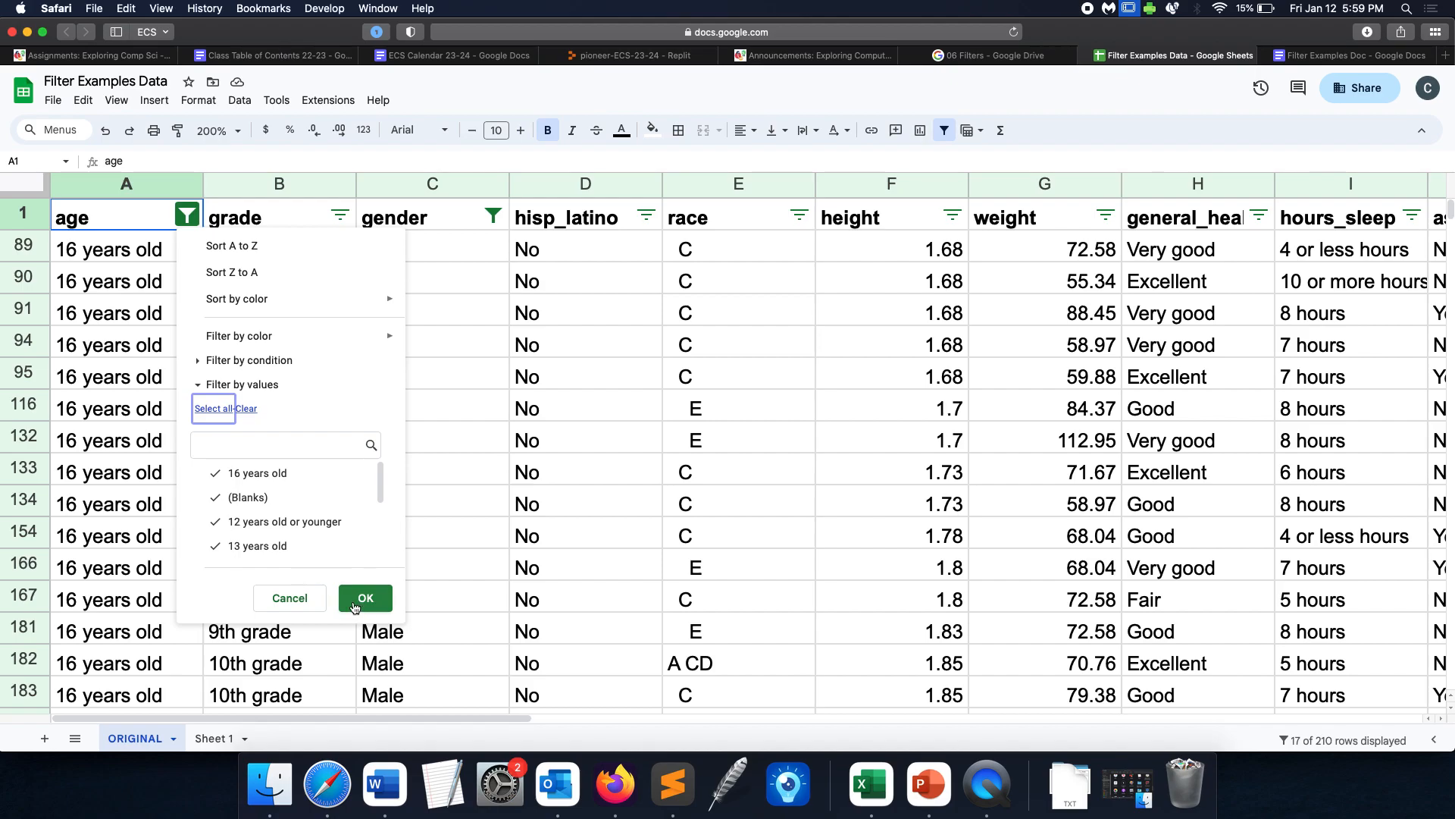
pyautogui.click(299, 598)
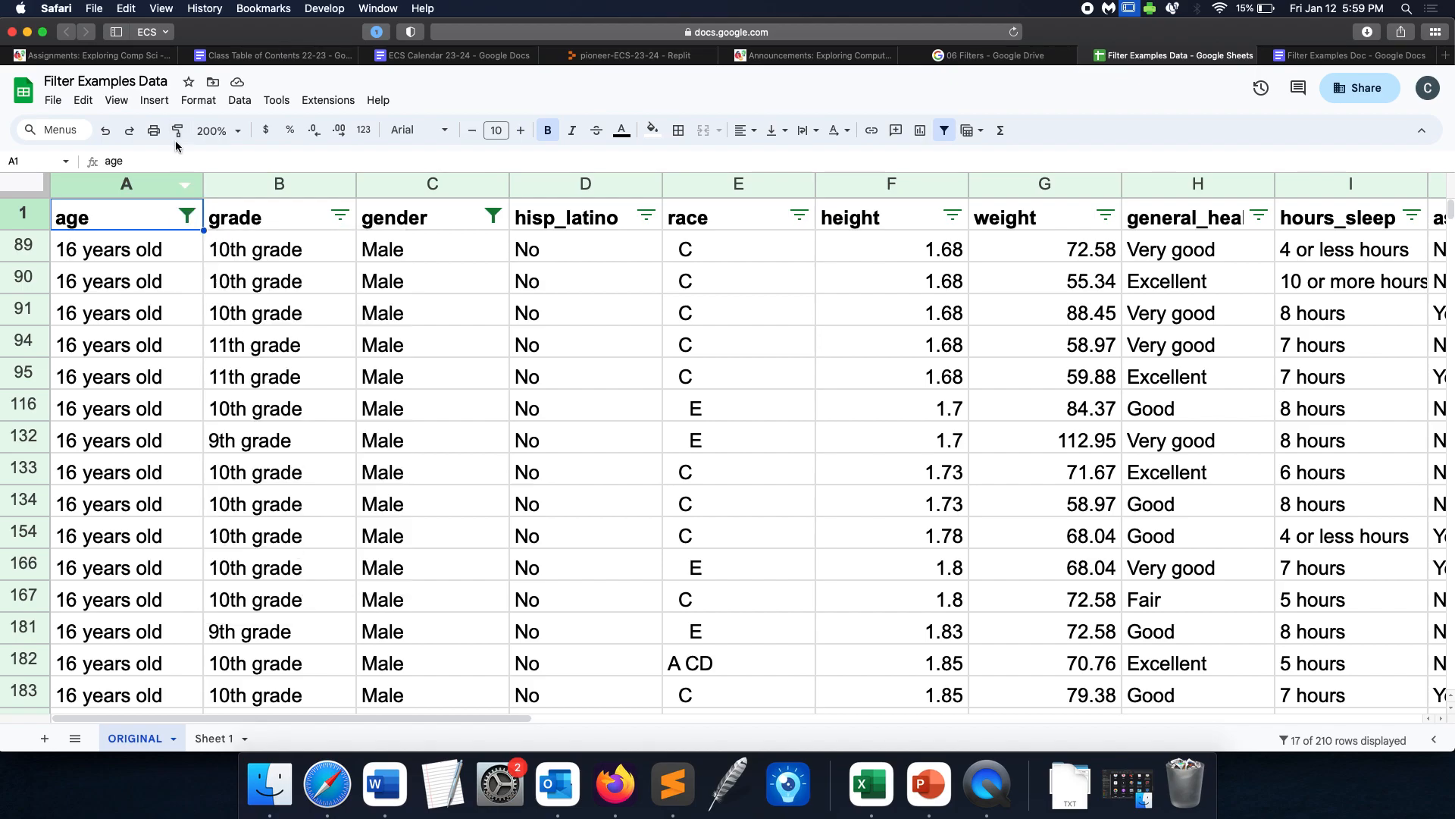
# Remove the filter from the data and check the 17 year old girls question in the Filter Examples Doc, returning to the spreadsheet.
pyautogui.click(237, 102)
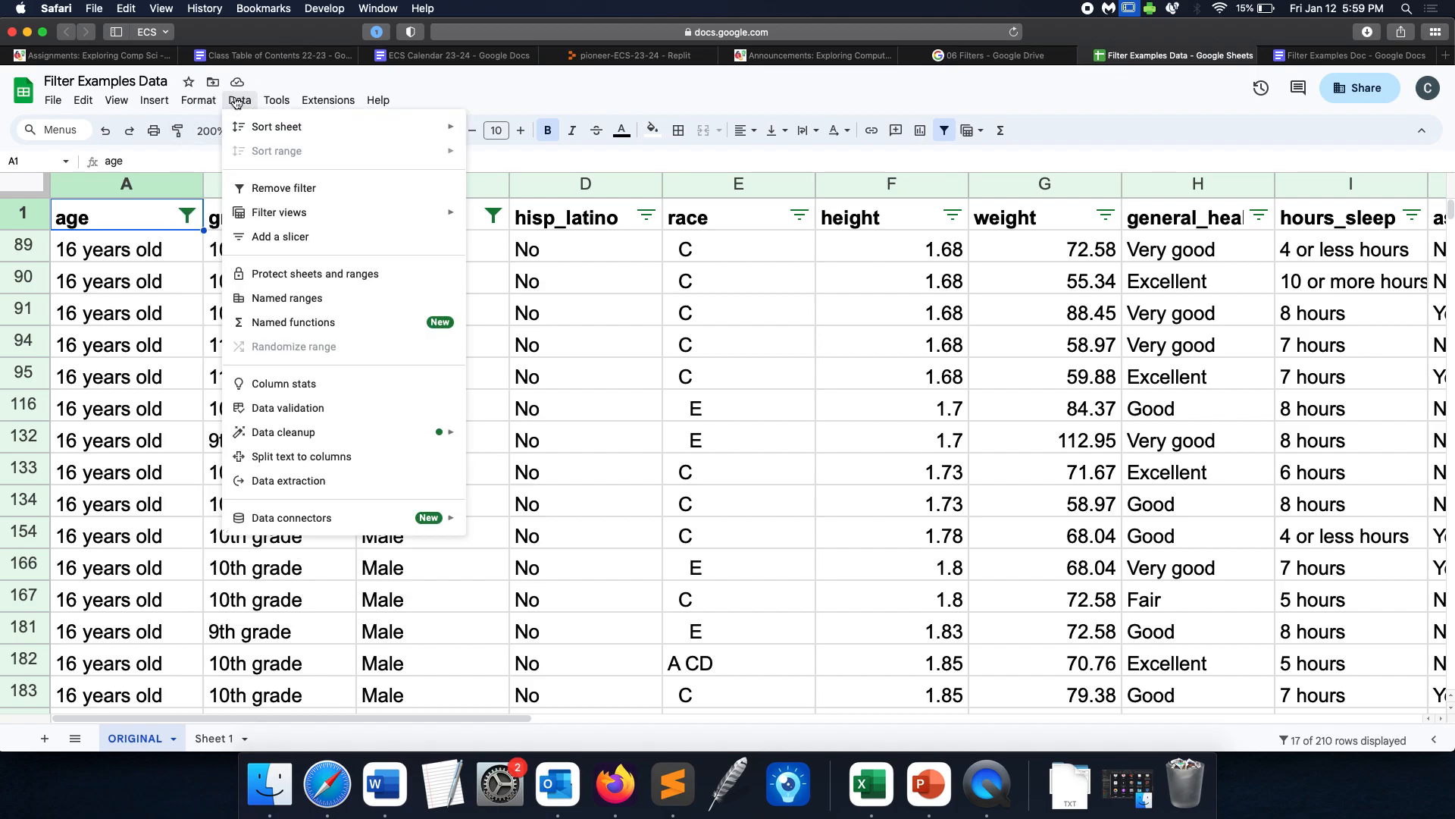
pyautogui.click(258, 189)
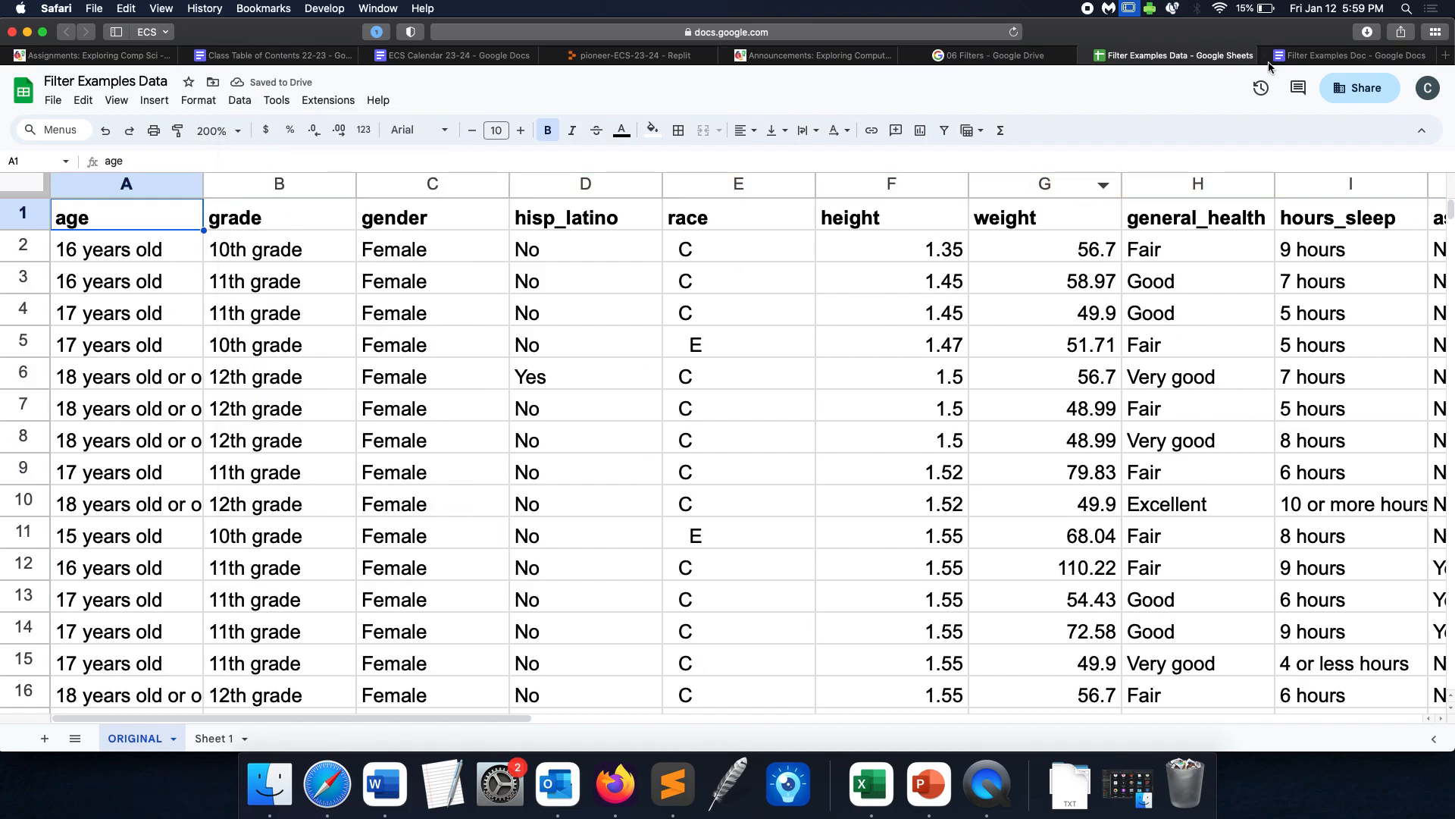
pyautogui.click(1349, 56)
pyautogui.moveTo(528, 437); pyautogui.dragTo(653, 445)
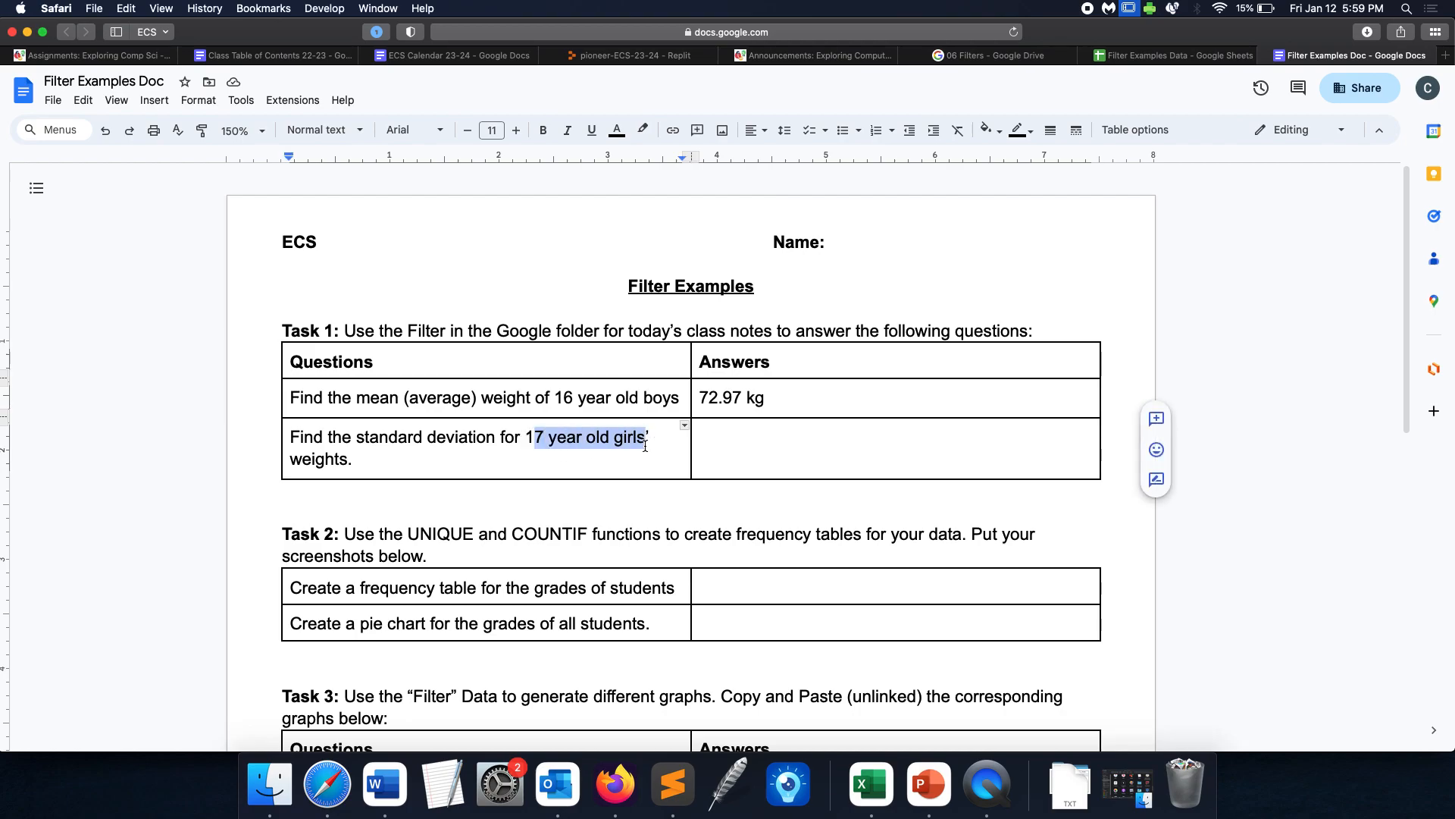
pyautogui.click(1173, 56)
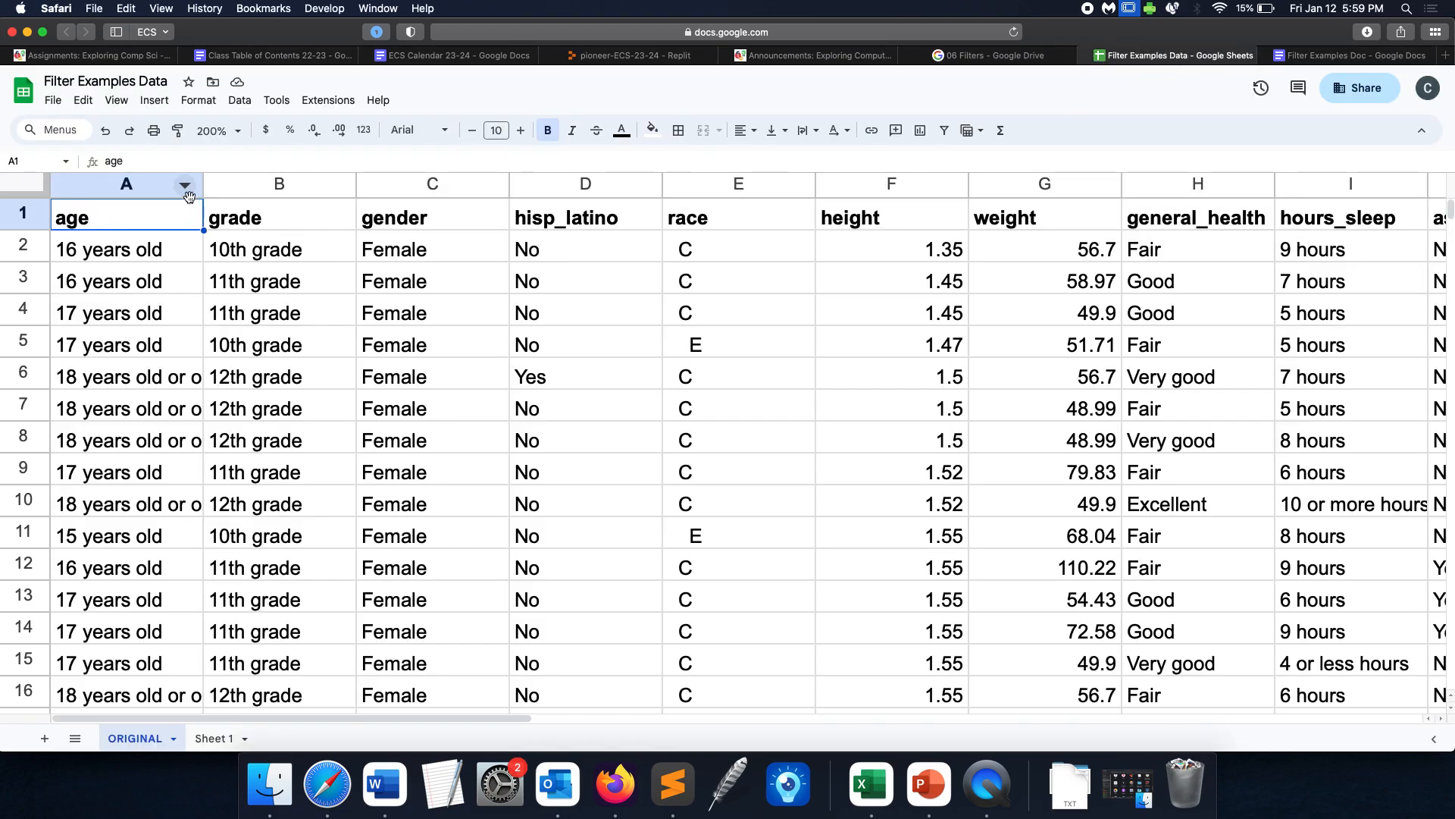
# Select the whole data table A1:N211 and create a new filter on it.
pyautogui.click(220, 345)
pyautogui.press('super+a')
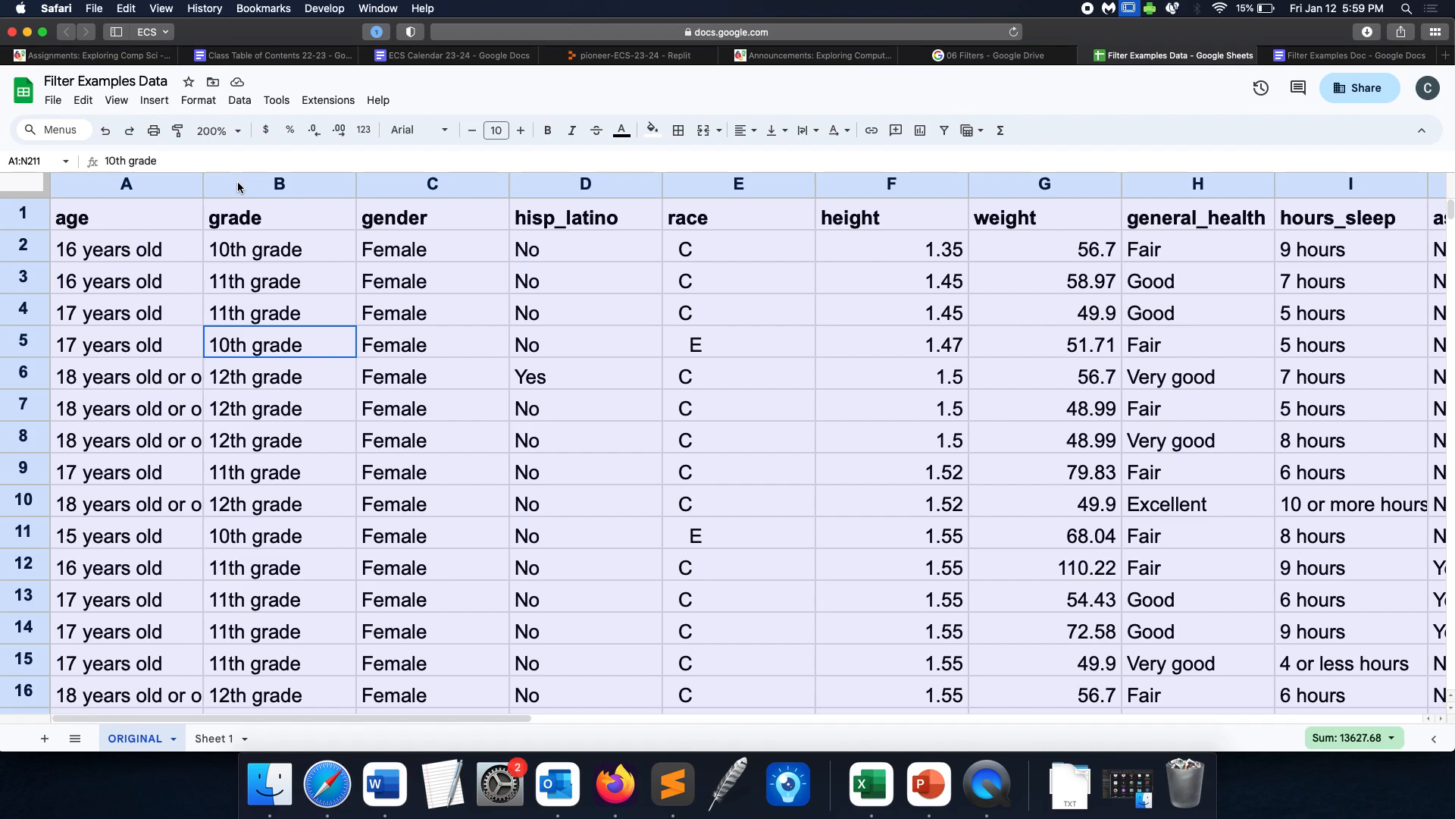
pyautogui.click(241, 102)
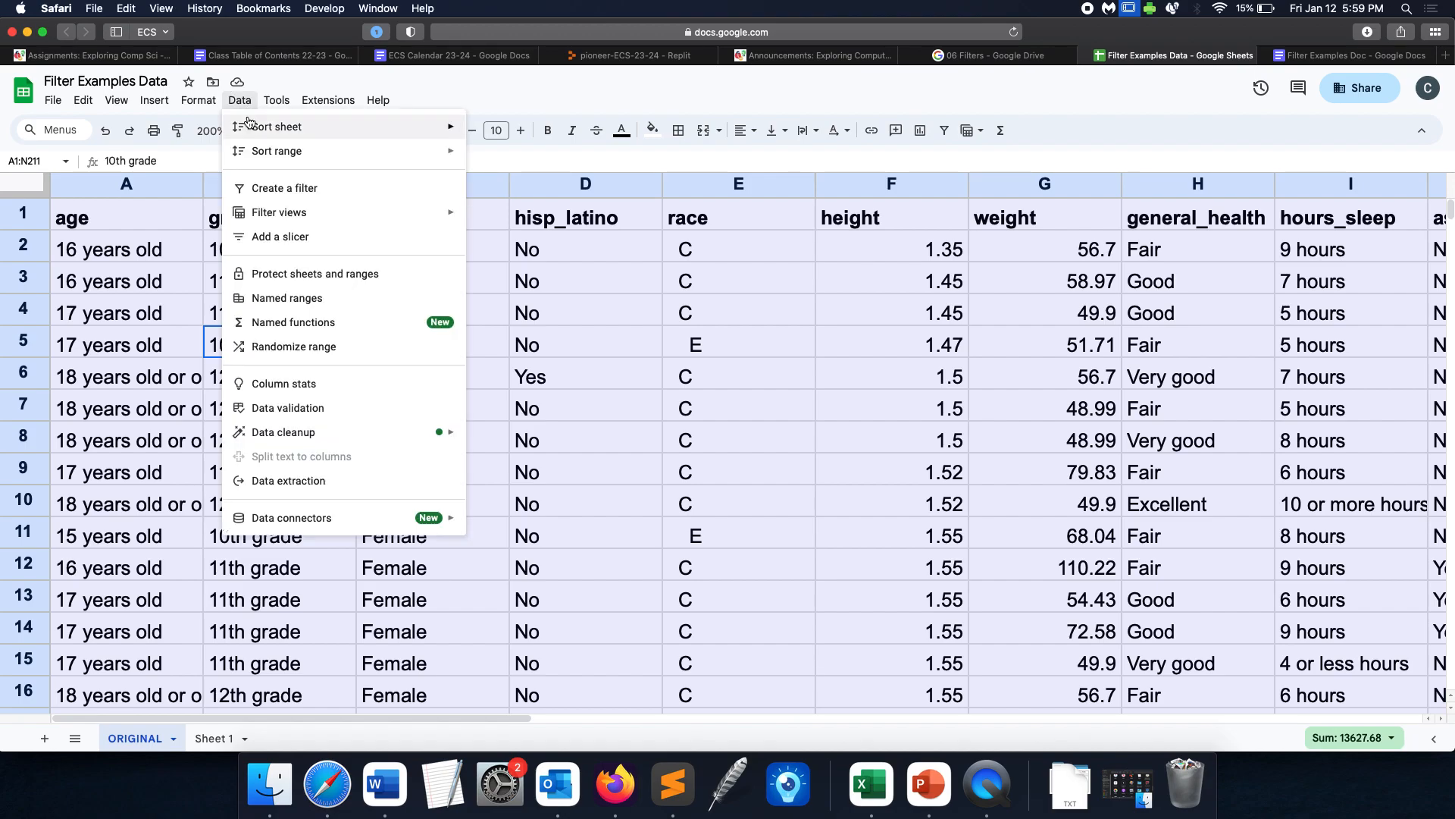
pyautogui.click(269, 196)
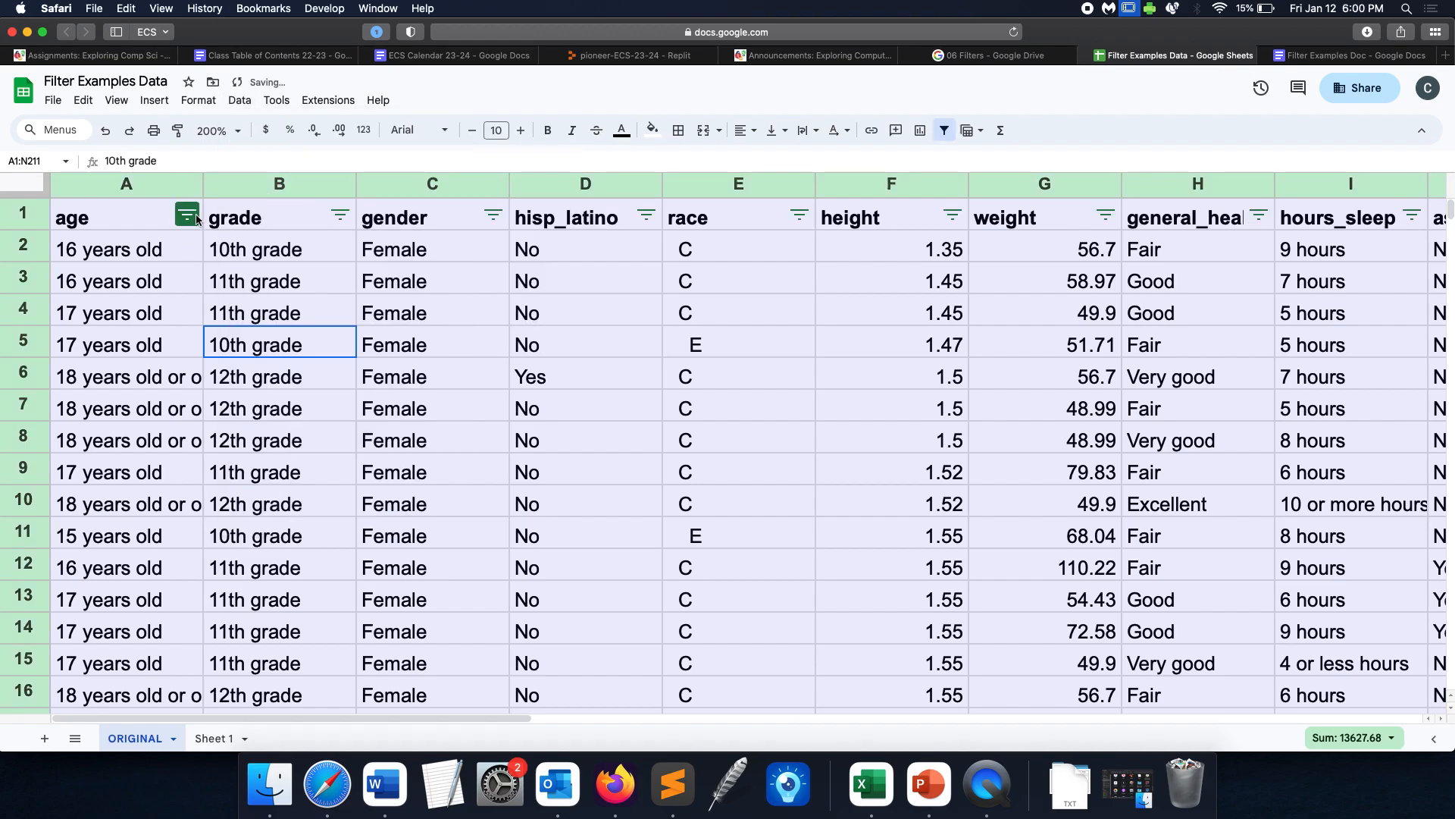
# Filter the age column to show only "17 years old".
pyautogui.click(194, 218)
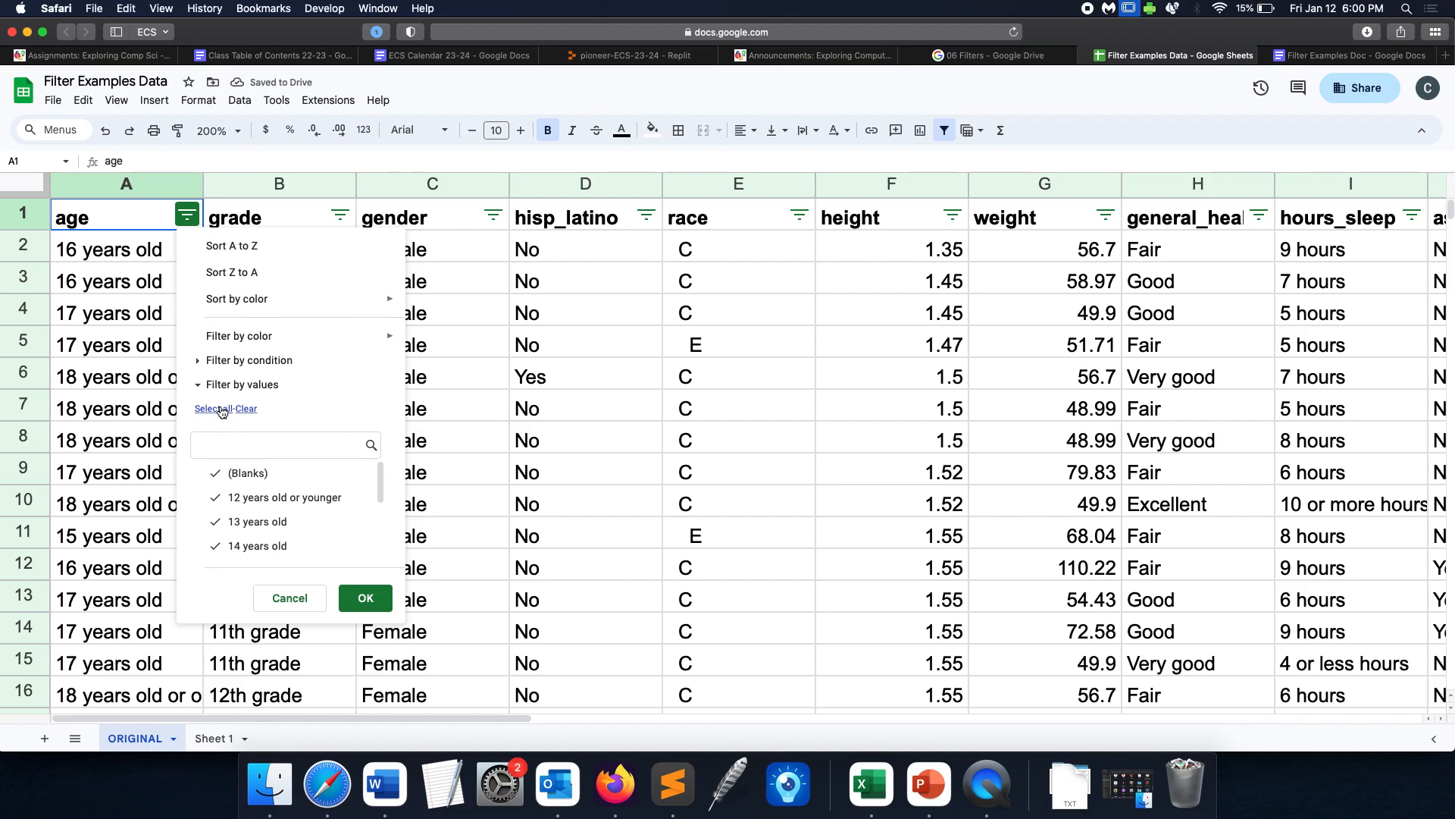
pyautogui.click(246, 408)
pyautogui.scroll(-2, 255, 516)
pyautogui.click(255, 533)
pyautogui.click(366, 599)
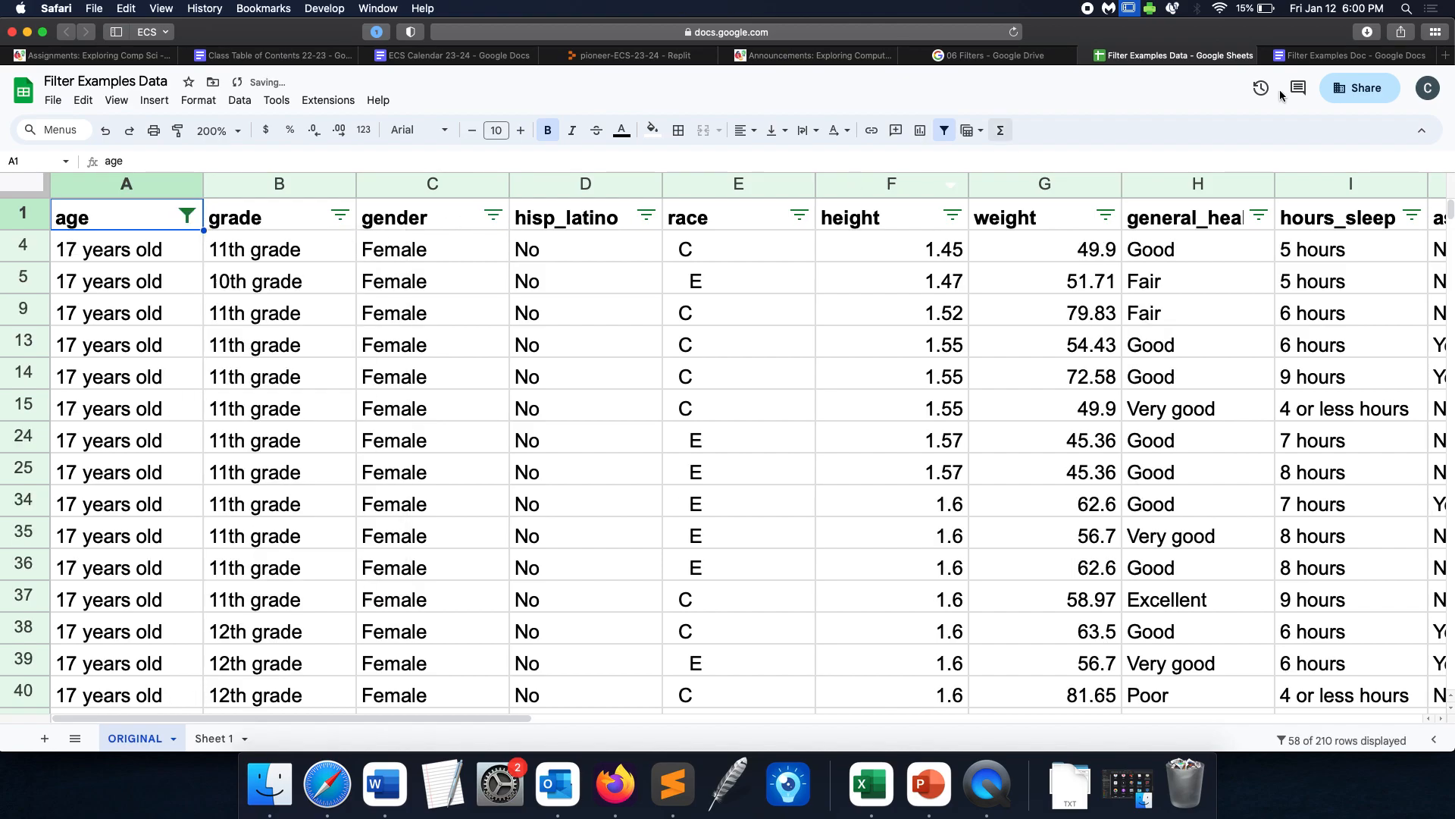
# Recheck the question in the Filter Examples Doc and filter the gender column to show only "Female".
pyautogui.click(1340, 54)
pyautogui.click(1175, 65)
pyautogui.click(493, 216)
pyautogui.click(357, 502)
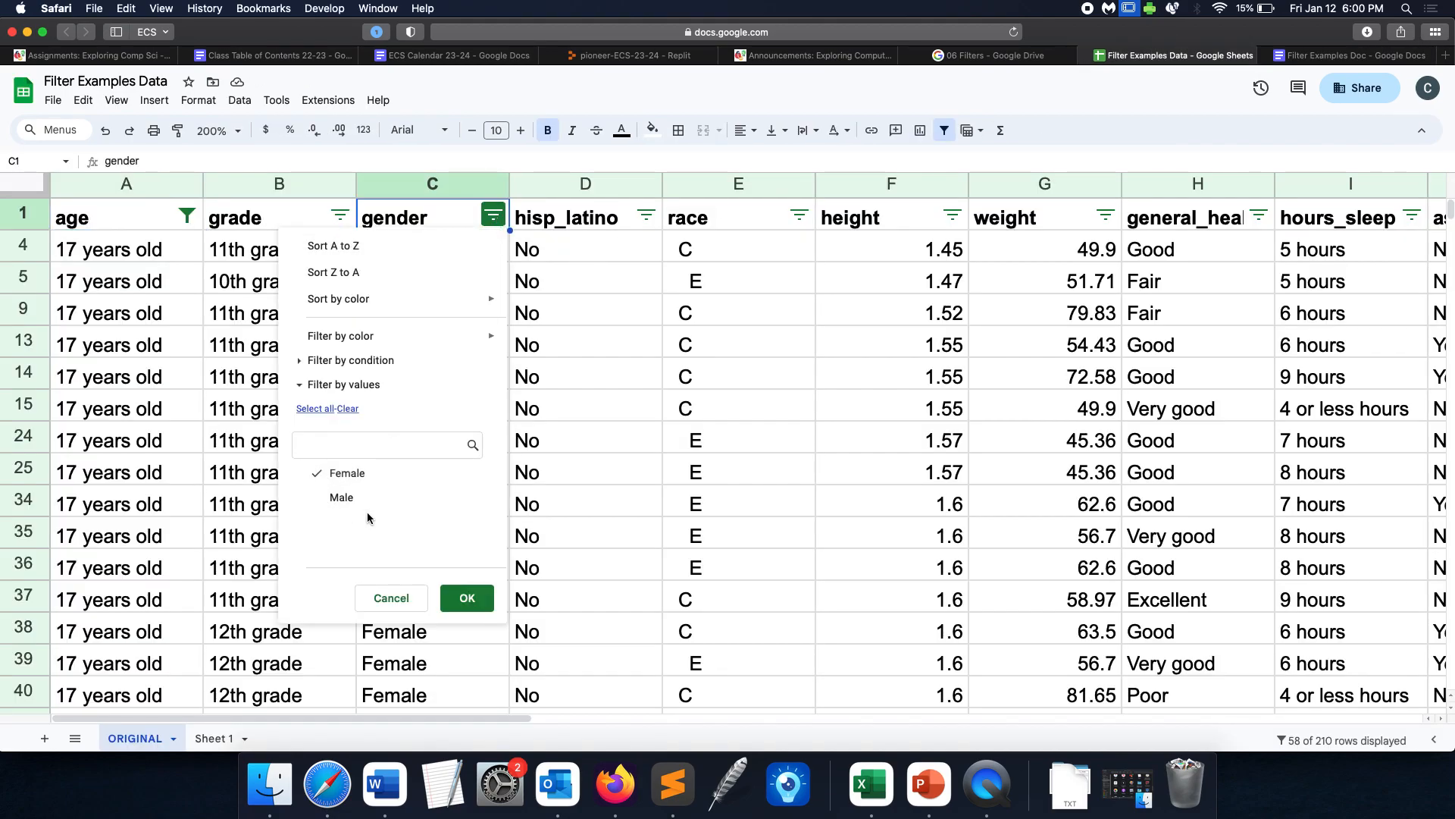
pyautogui.click(467, 598)
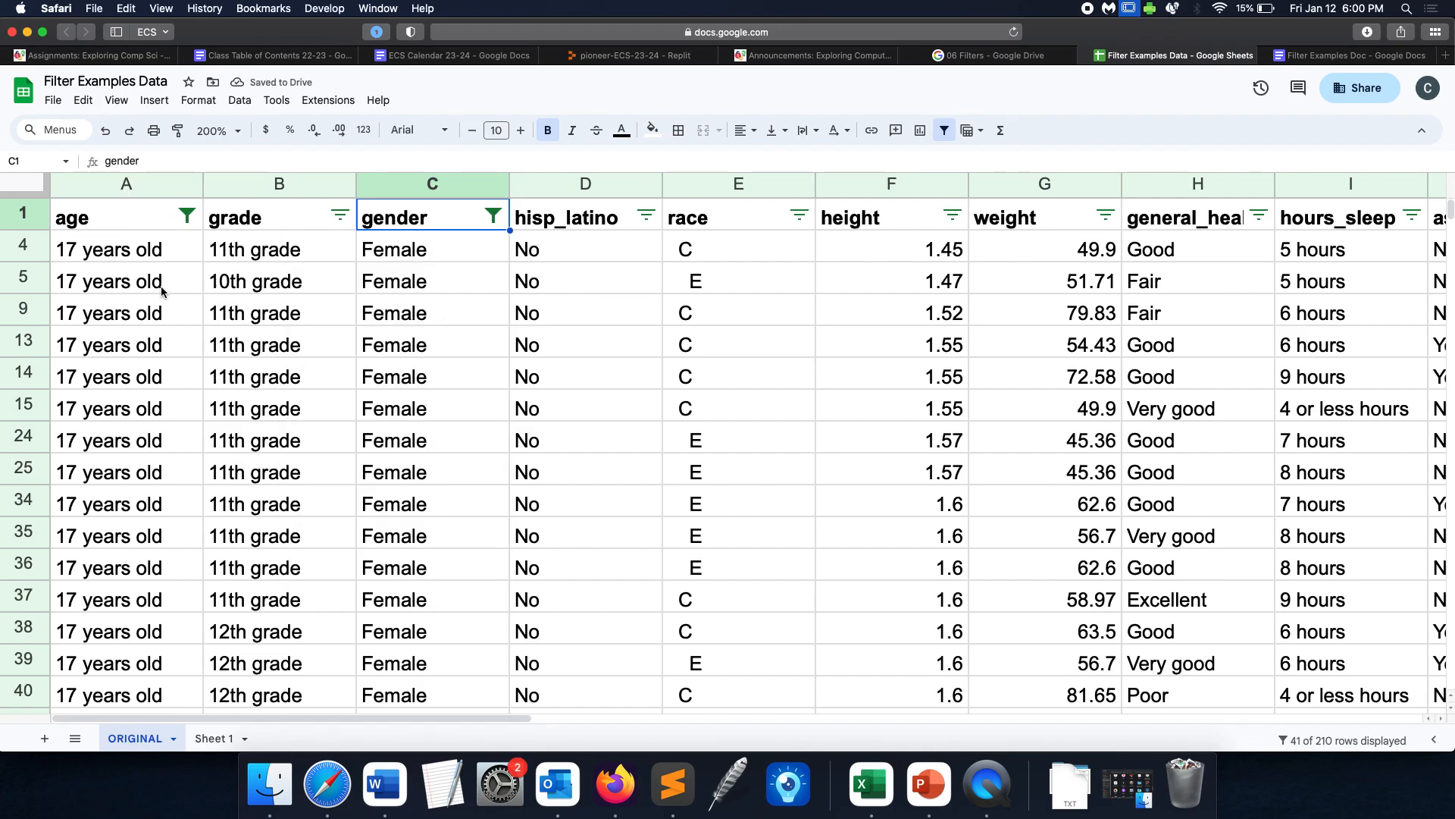
# Recheck the standard deviation question in the Filter Examples Doc and select cell A213 below the filtered spreadsheet data.
pyautogui.scroll(-15, 458, 372)
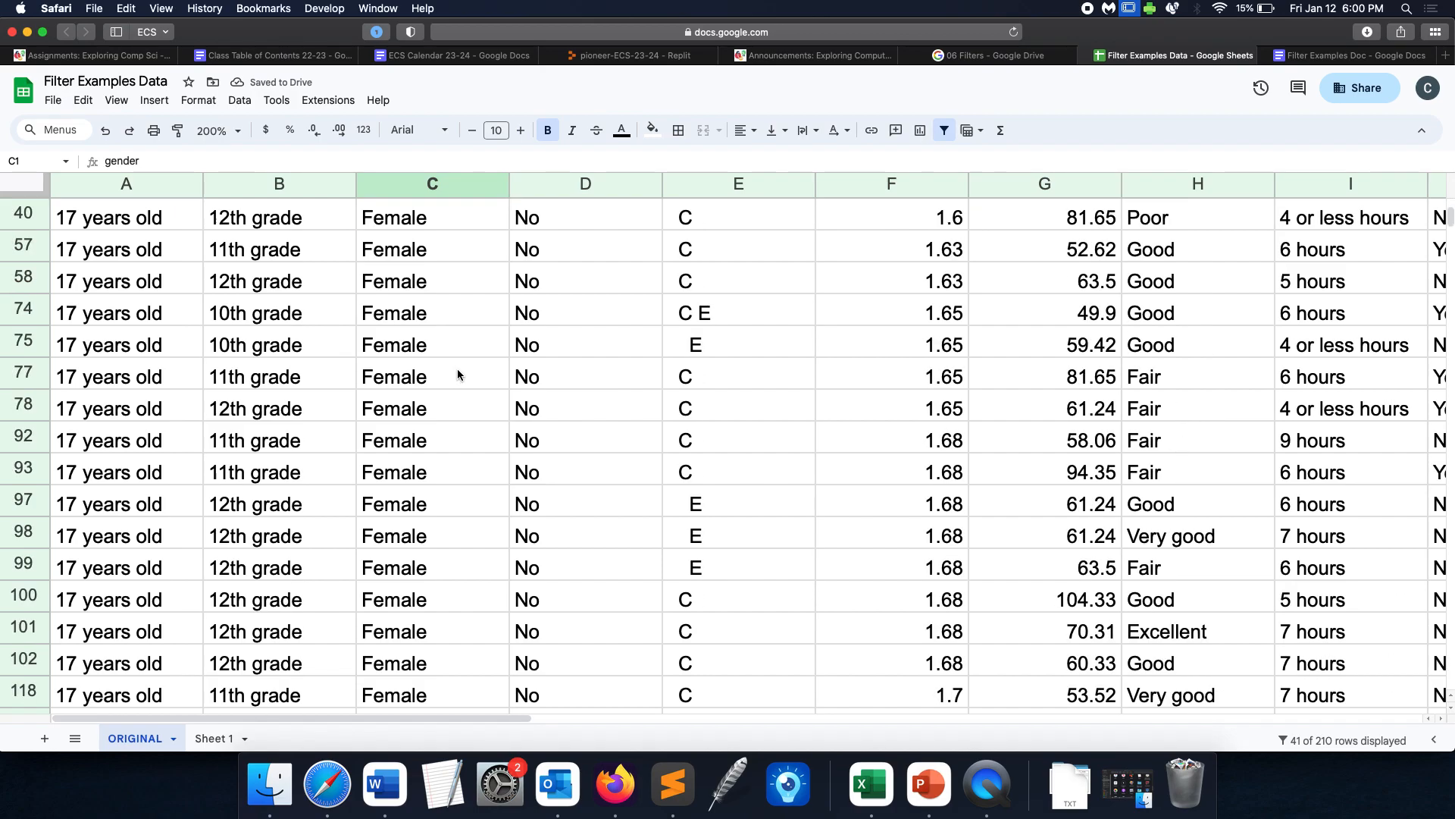
pyautogui.click(1340, 56)
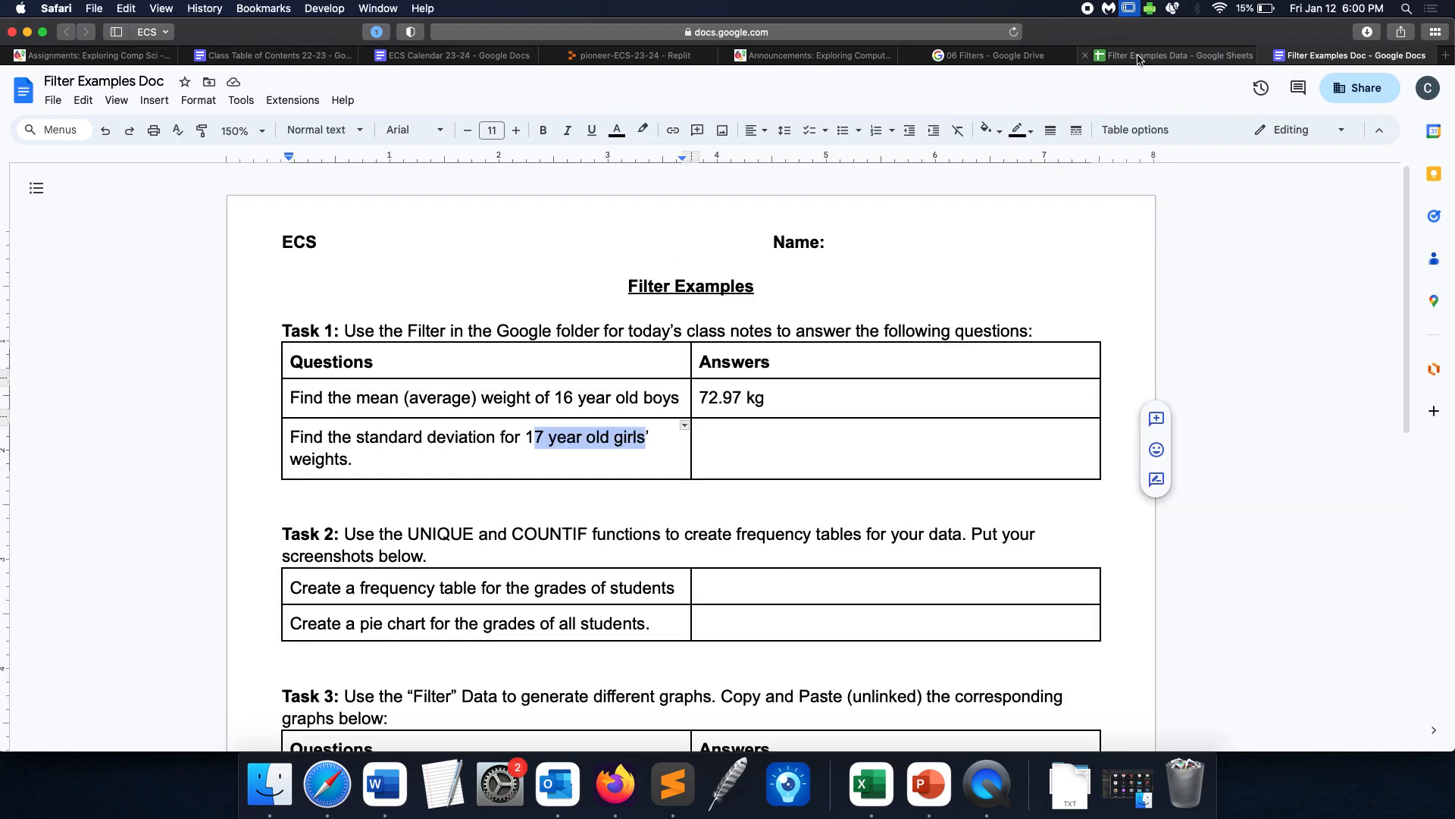
pyautogui.click(1175, 55)
pyautogui.click(174, 534)
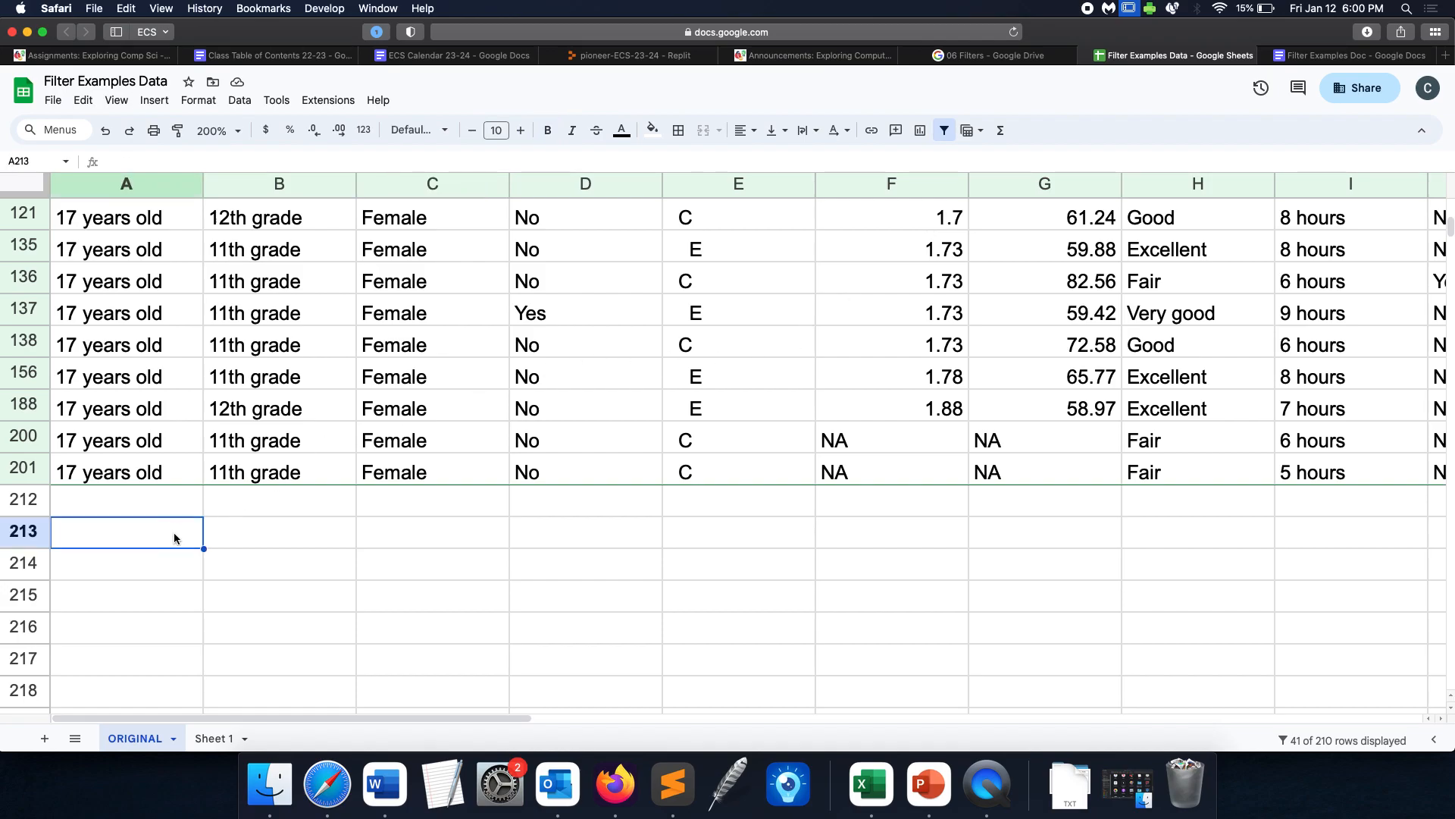
# Look up the SUBTOTAL function code for standard deviation in the Filter Notes PowerPoint presentation.
pyautogui.click(929, 784)
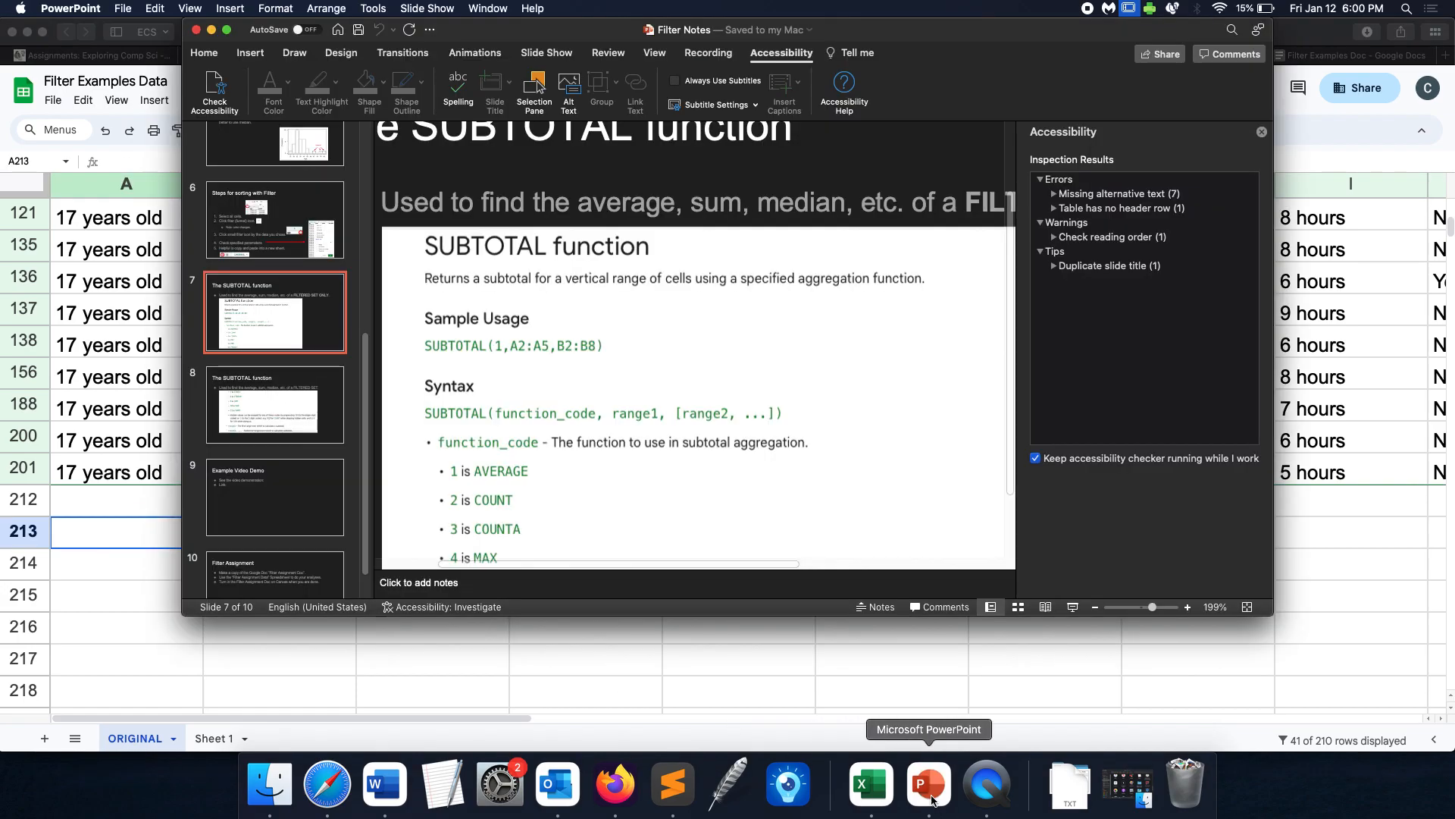
pyautogui.scroll(-3, 572, 458)
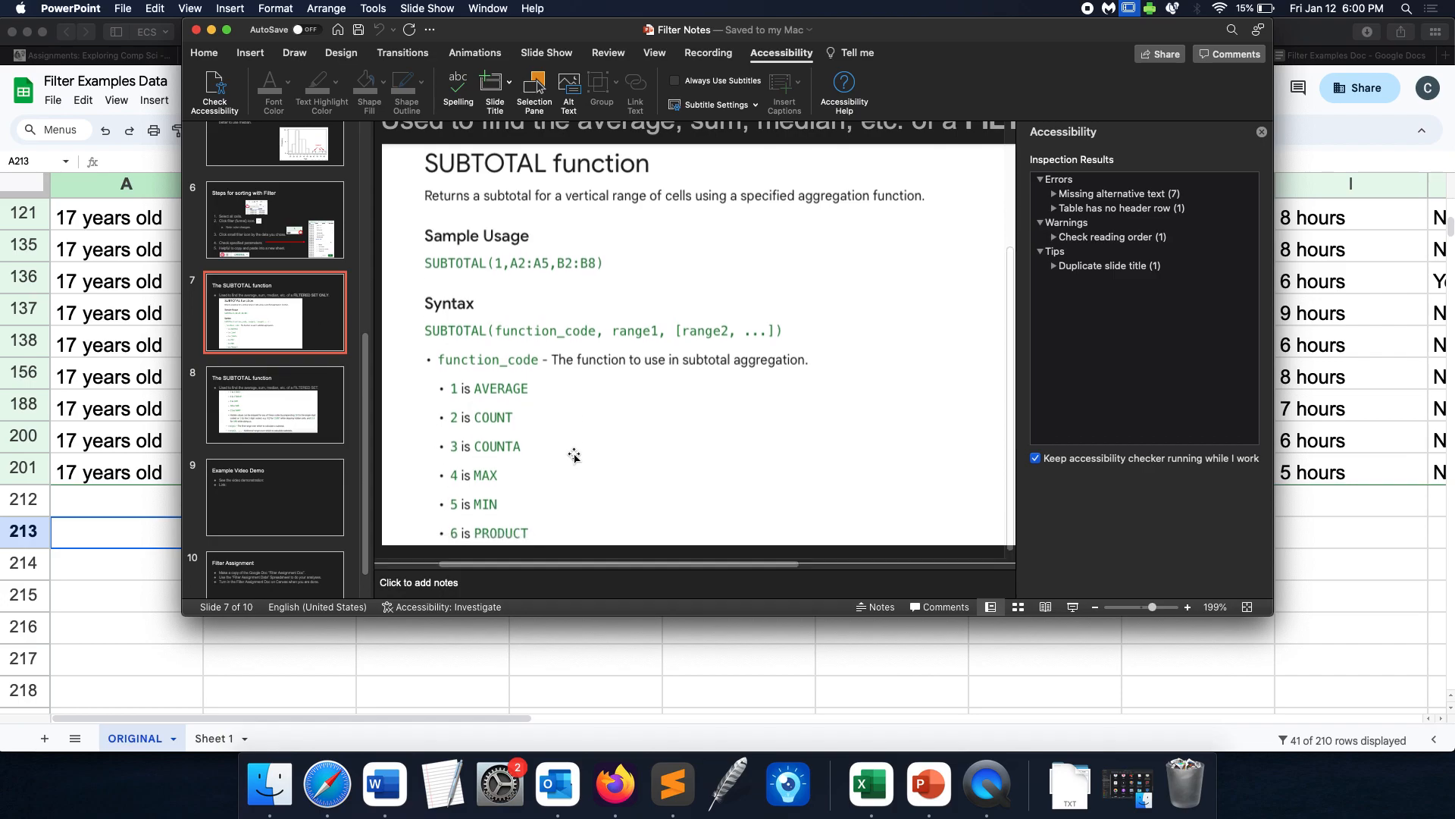
pyautogui.click(316, 424)
pyautogui.scroll(2, 535, 382)
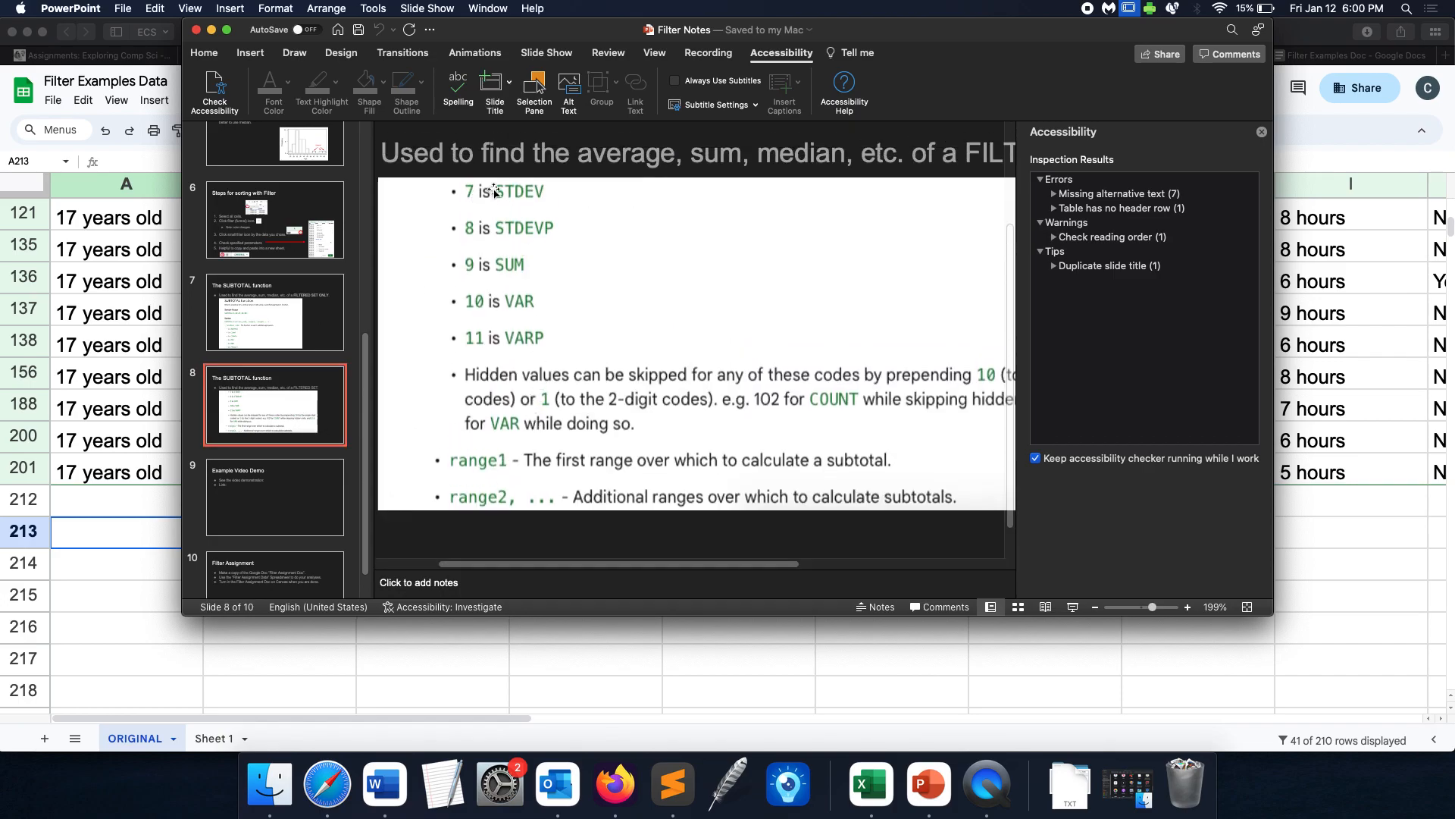
# In cell A213 of Filter Examples Data, enter =SUBTOTAL(7,G4:G188) to calculate the standard deviation of the filtered girls' weights.
pyautogui.click(146, 527)
pyautogui.doubleClick(137, 539)
pyautogui.write('=SUBTOTA')
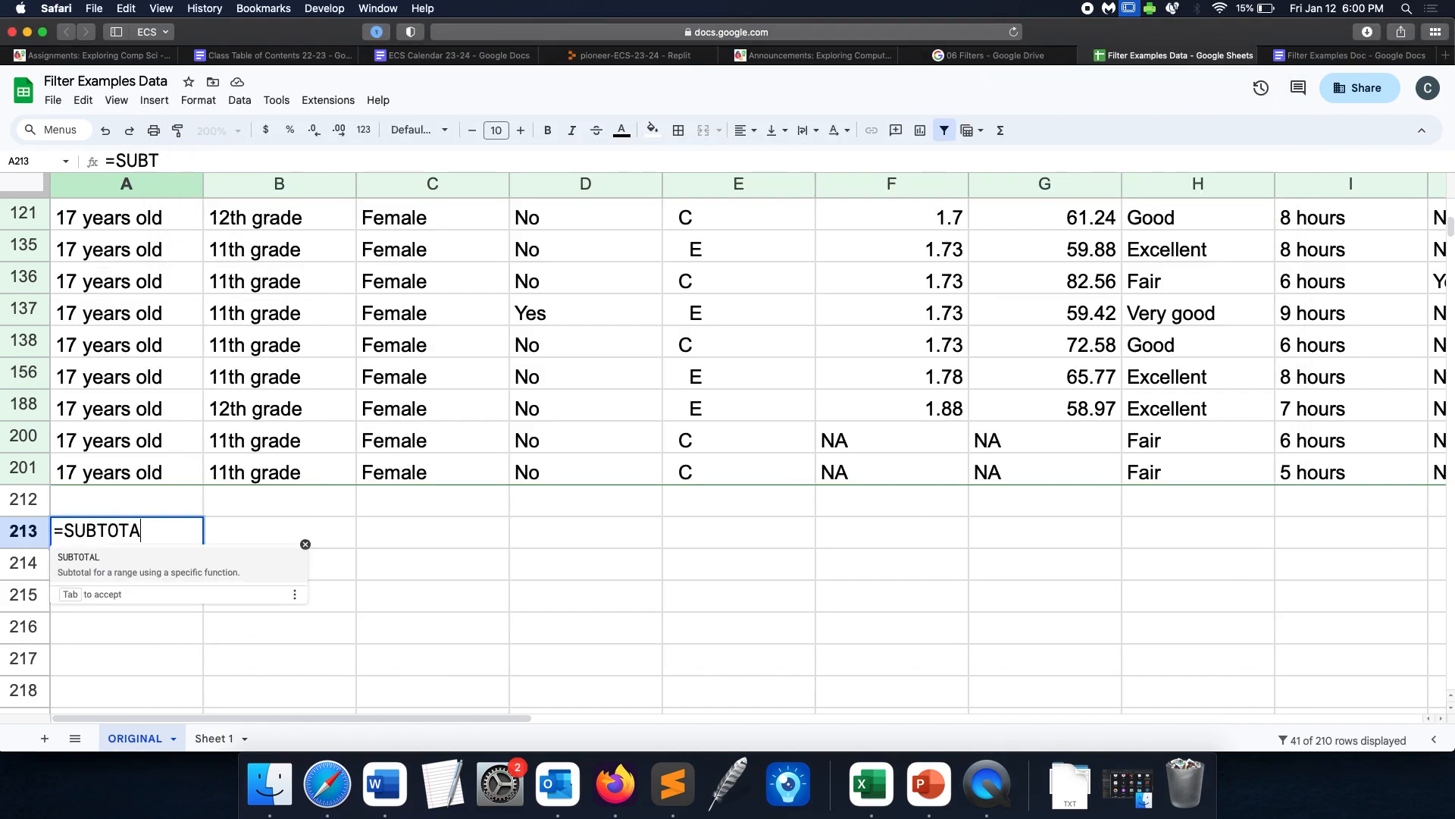
pyautogui.write('L(7,')
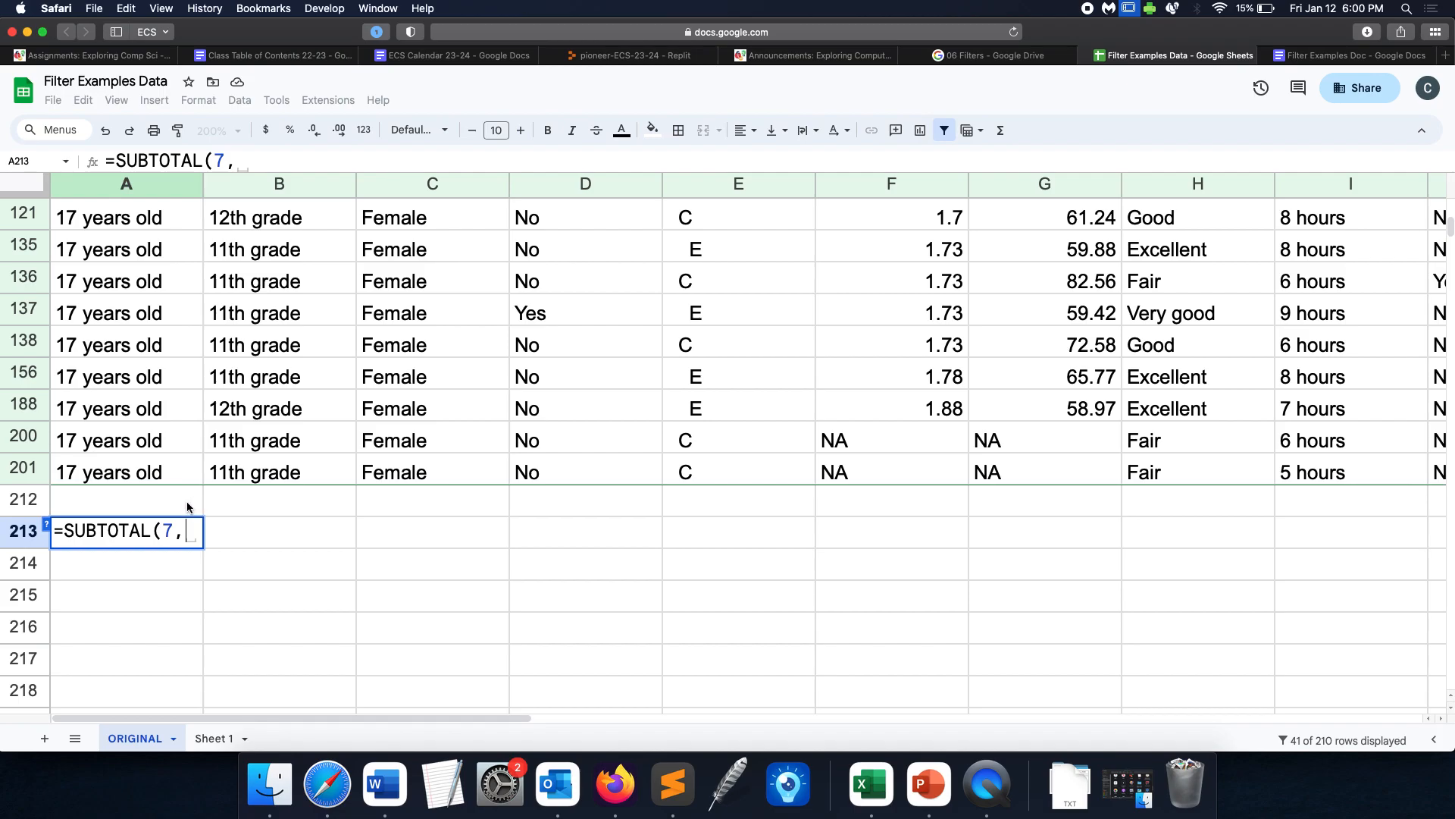
pyautogui.scroll(10, 891, 458)
pyautogui.click(1069, 253)
pyautogui.moveTo(1069, 252); pyautogui.dragTo(1044, 663)
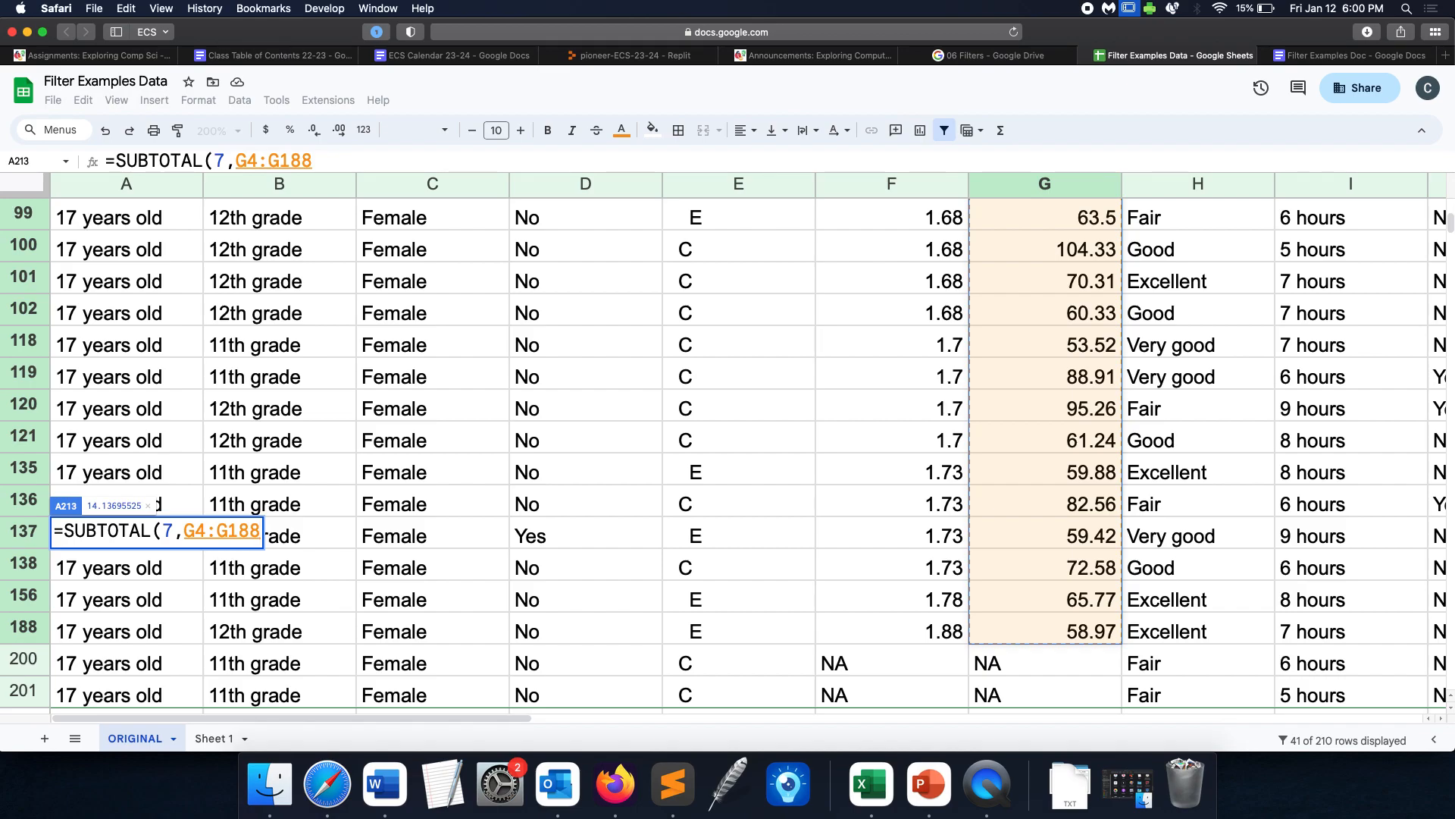
pyautogui.write(')')
pyautogui.press('Return')
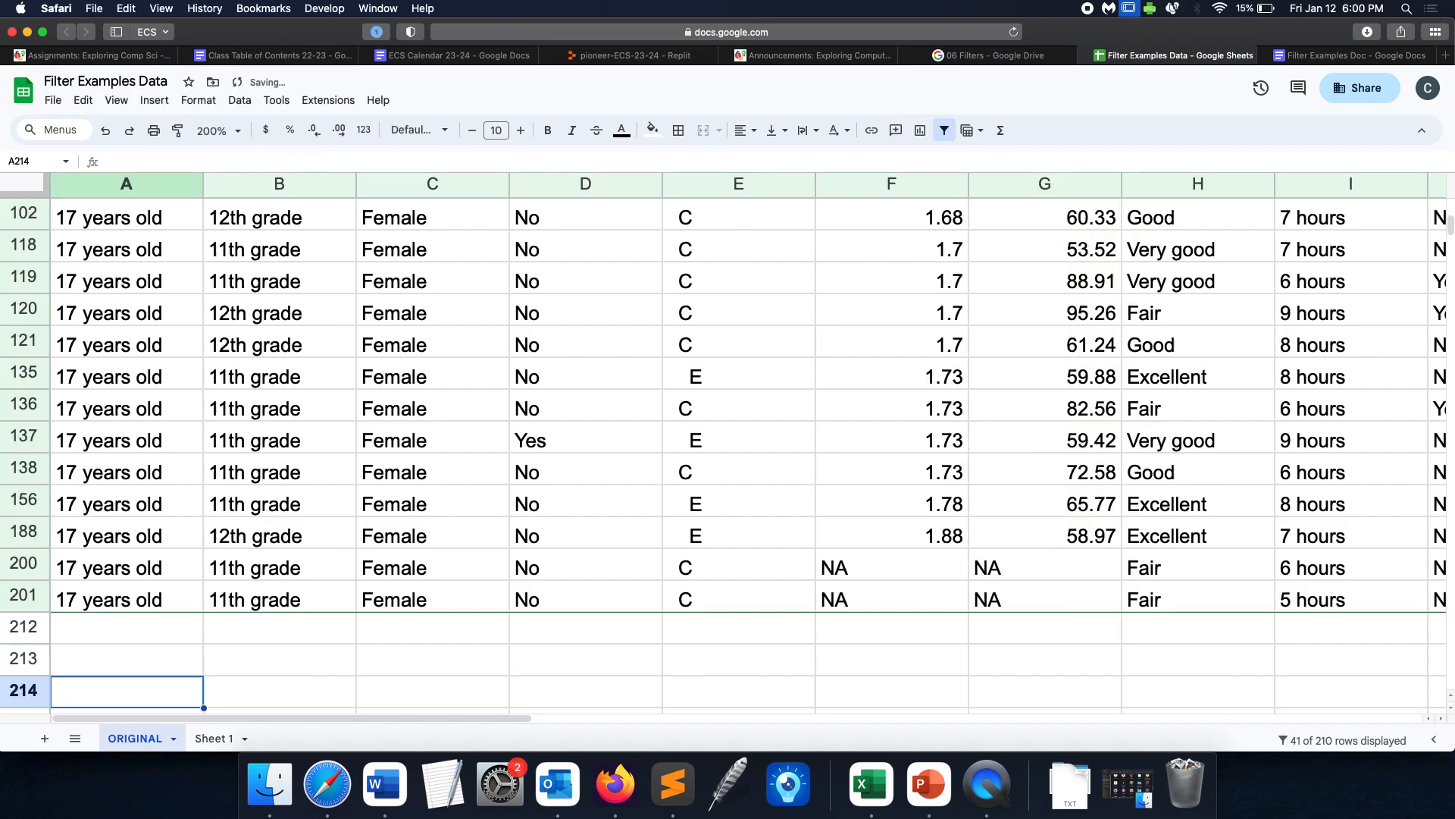
pyautogui.scroll(-1, 283, 419)
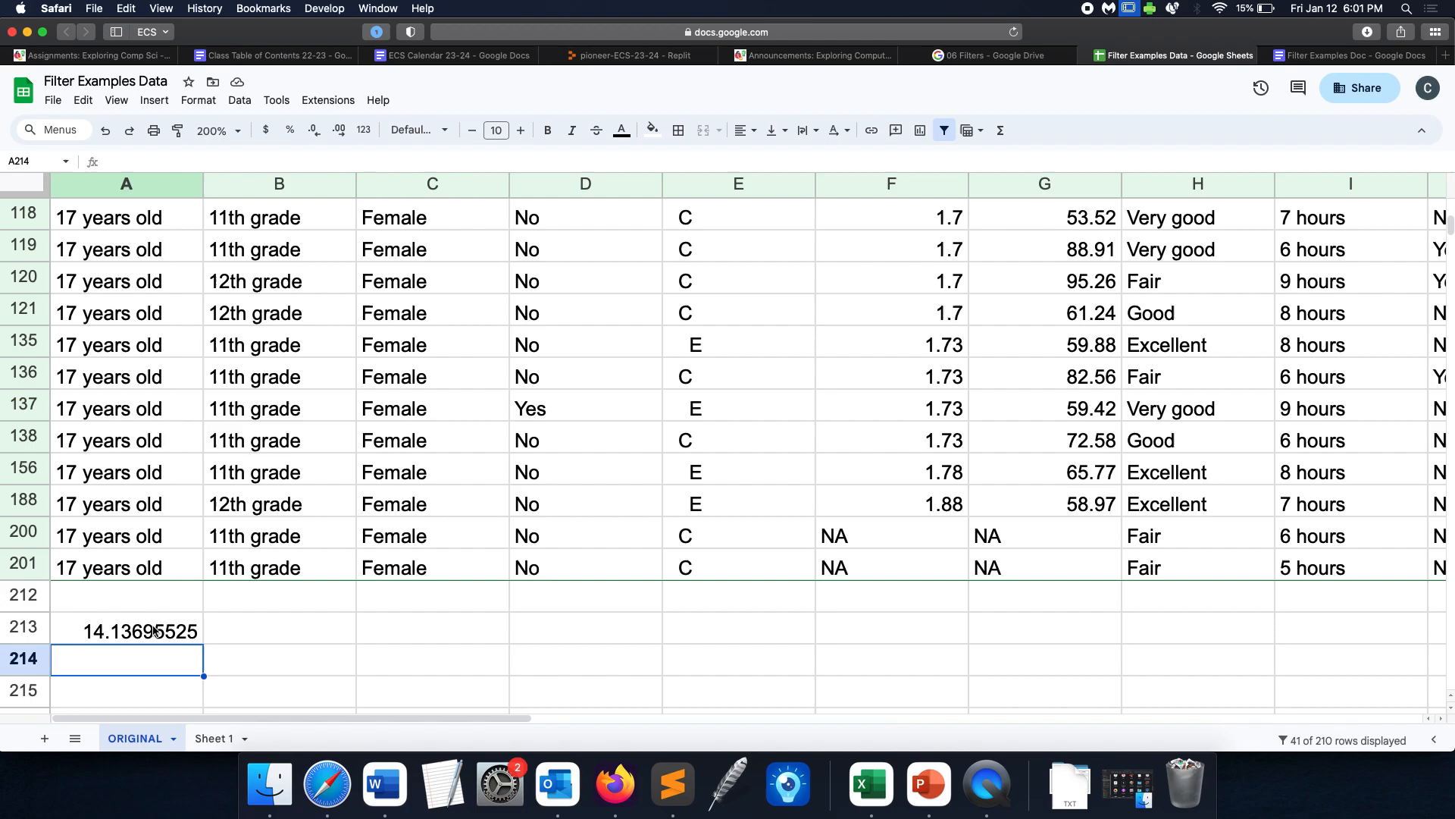
# Enter 14.14 kg in the Filter Examples Doc as the answer for the 17 year old girls' weight standard deviation.
pyautogui.click(154, 630)
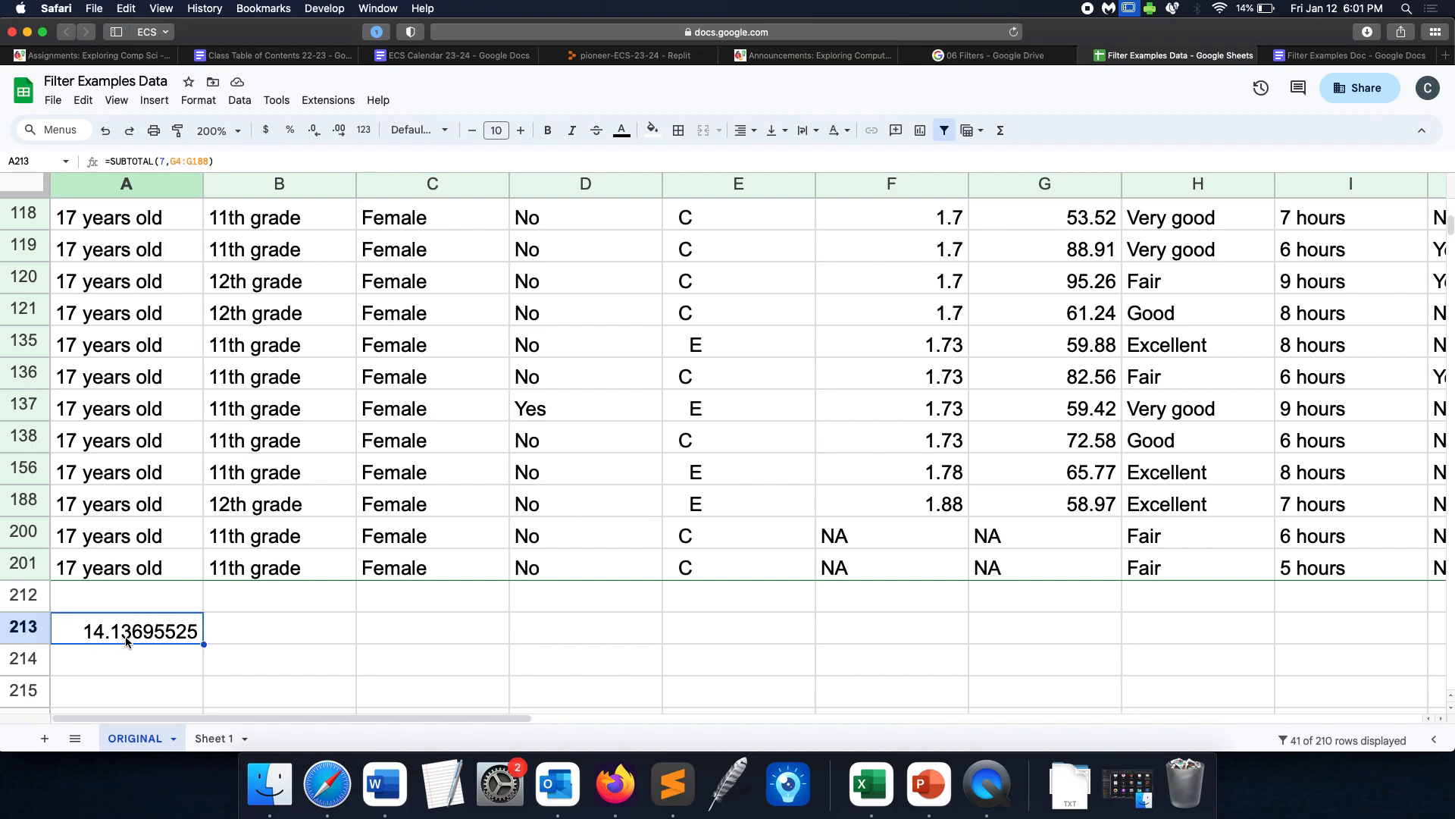
pyautogui.click(1356, 56)
pyautogui.click(869, 473)
pyautogui.write('14.14 kg')
pyautogui.click(713, 592)
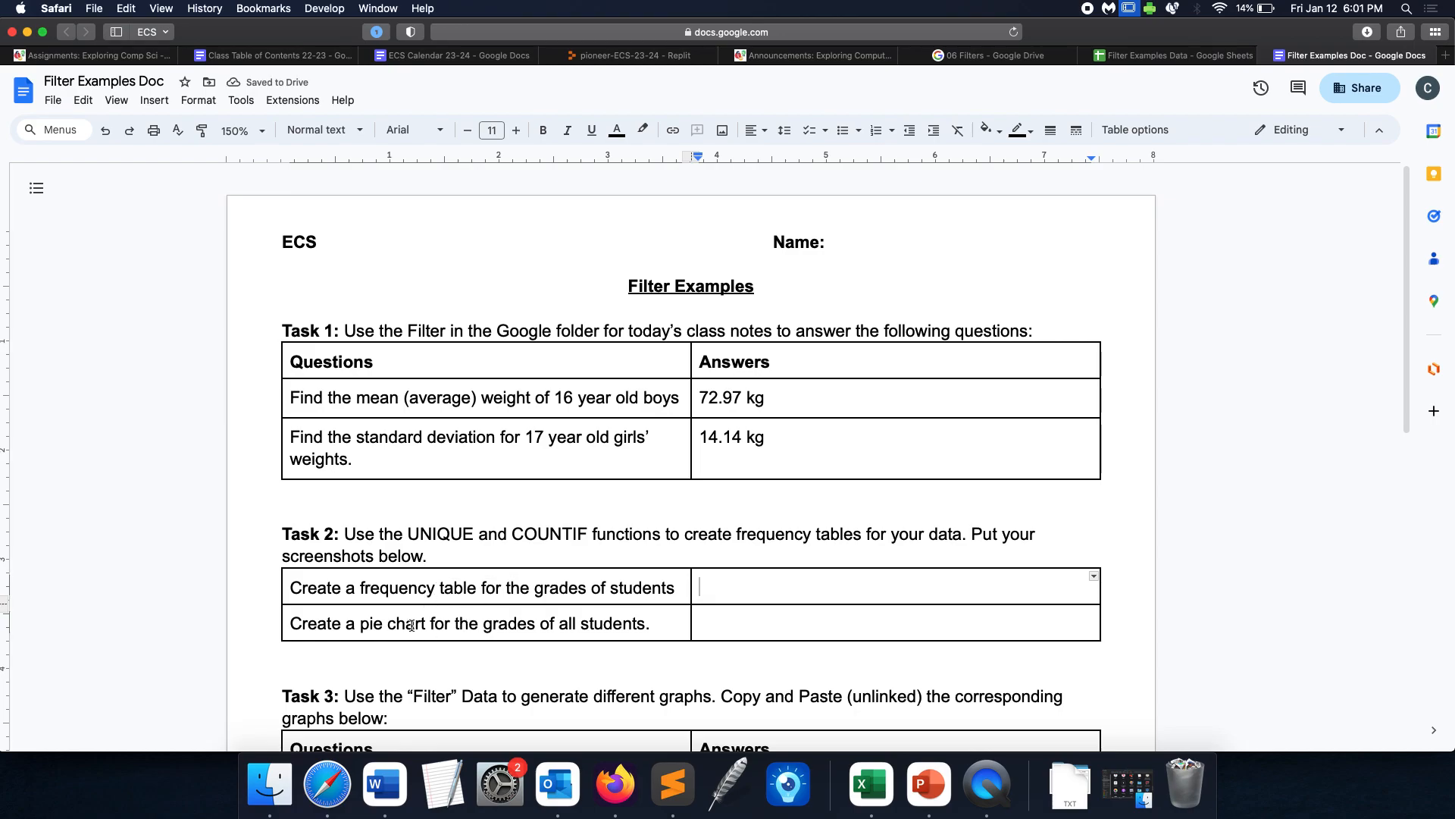
pyautogui.moveTo(376, 534); pyautogui.dragTo(597, 541)
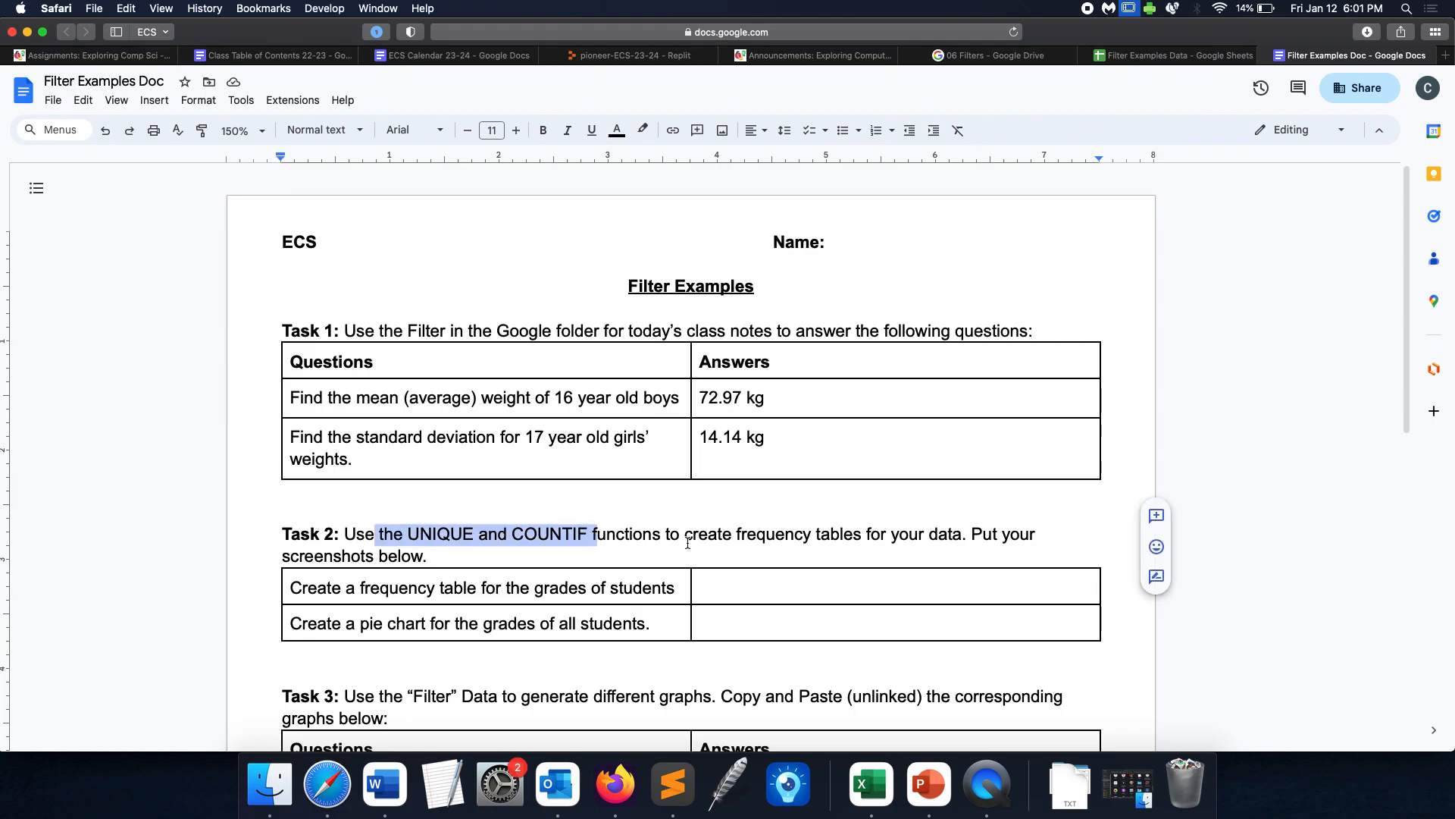
pyautogui.click(686, 535)
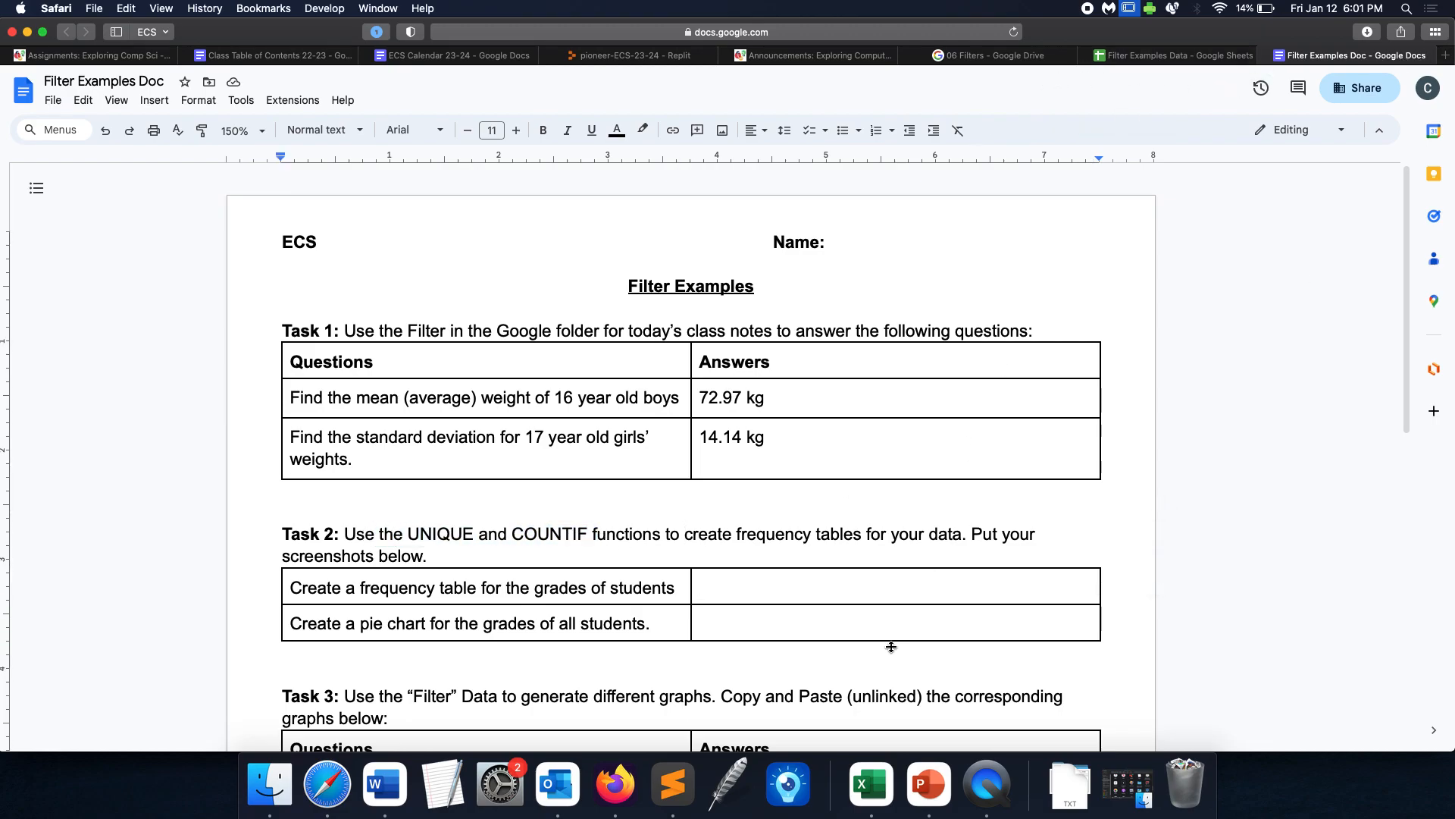
pyautogui.click(987, 784)
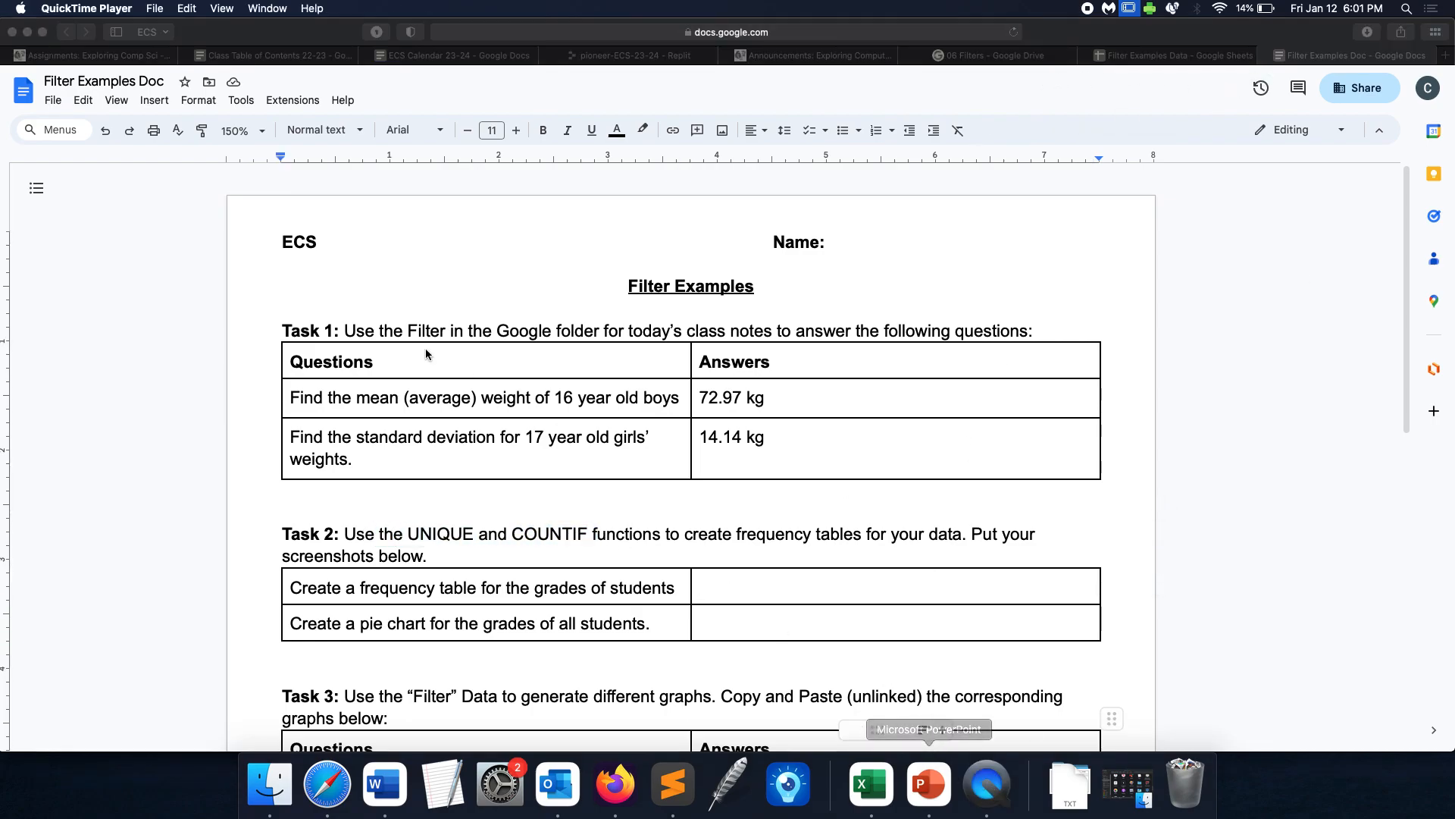
pyautogui.click(165, 8)
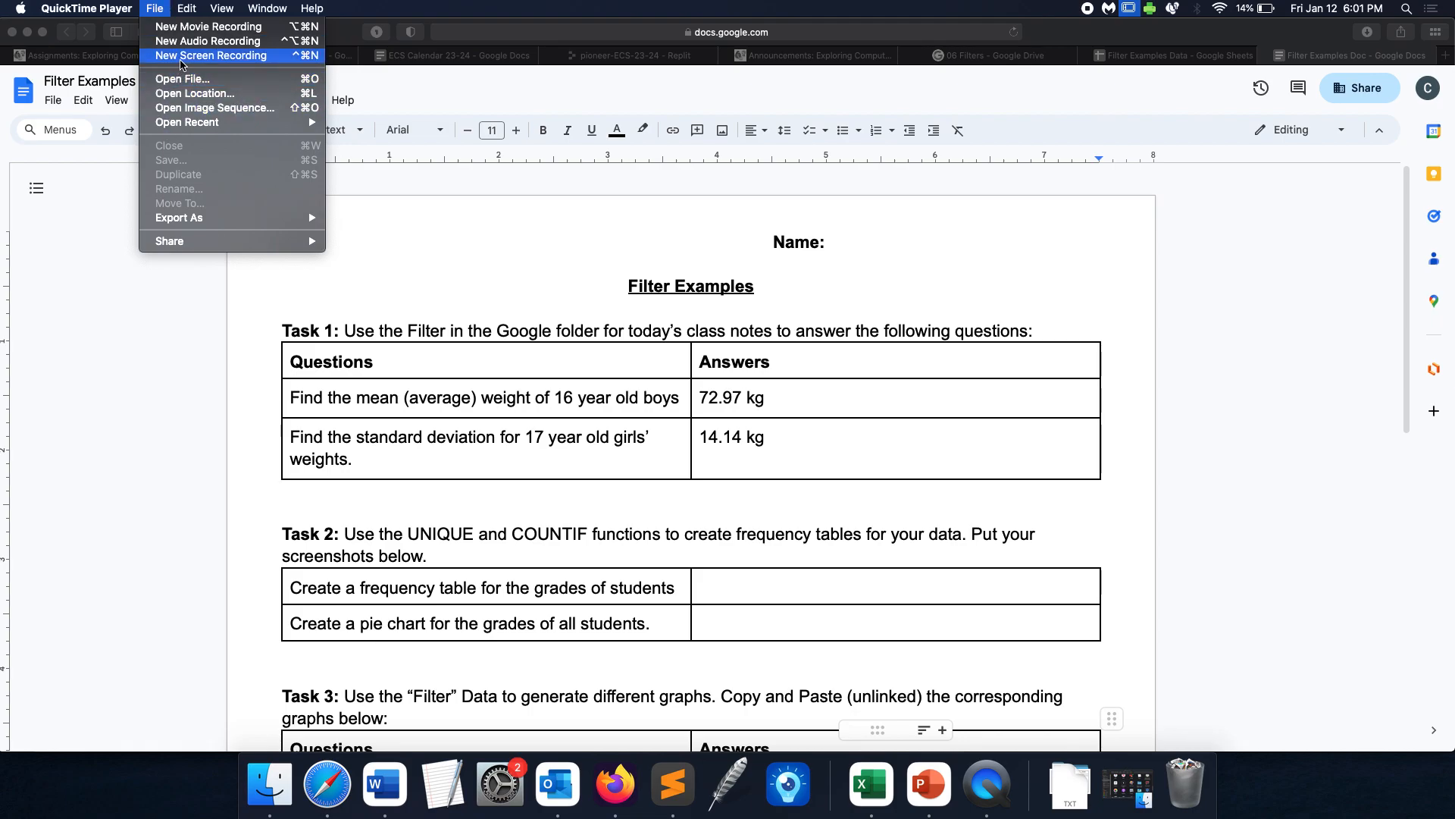